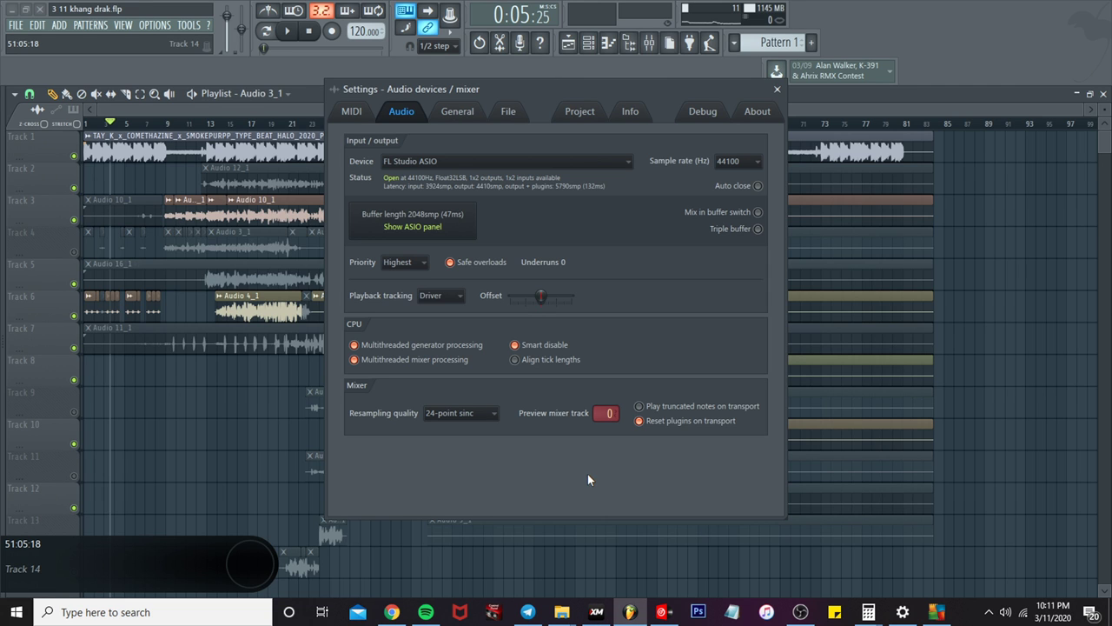
Step: Close the audio settings, switch to Chrome, and open Twitter in a new tab
left_click(777, 89)
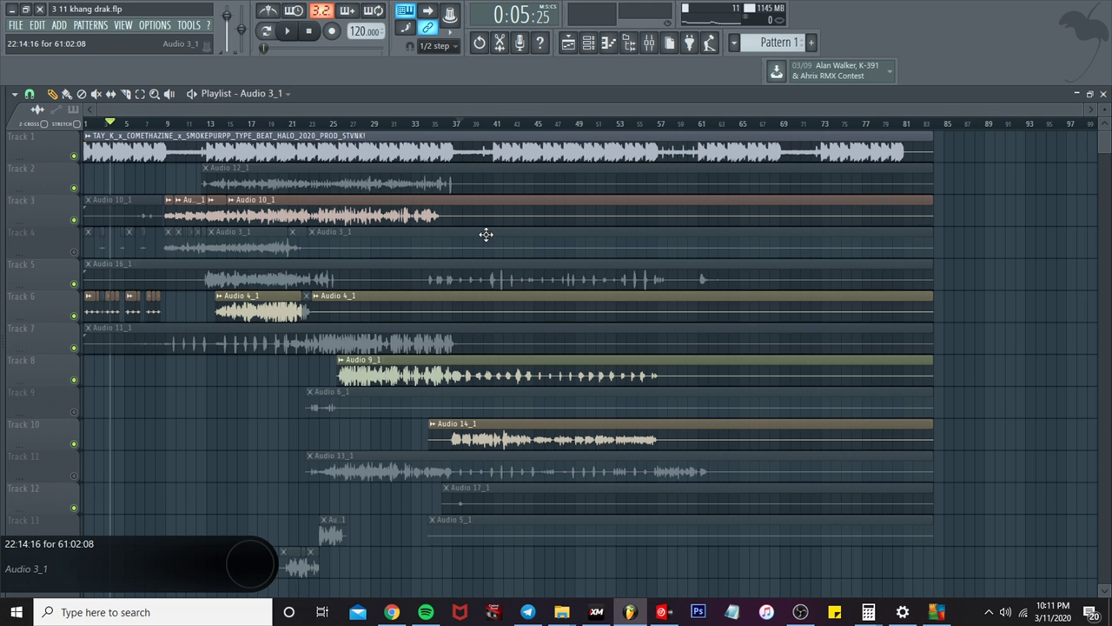
left_click(392, 611)
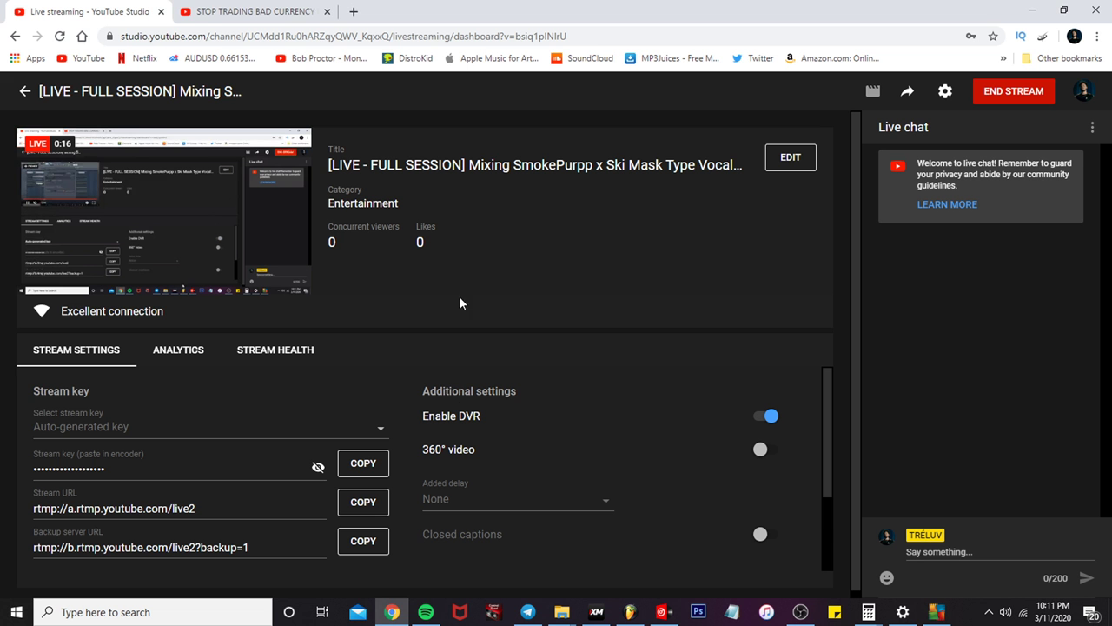
left_click(353, 12)
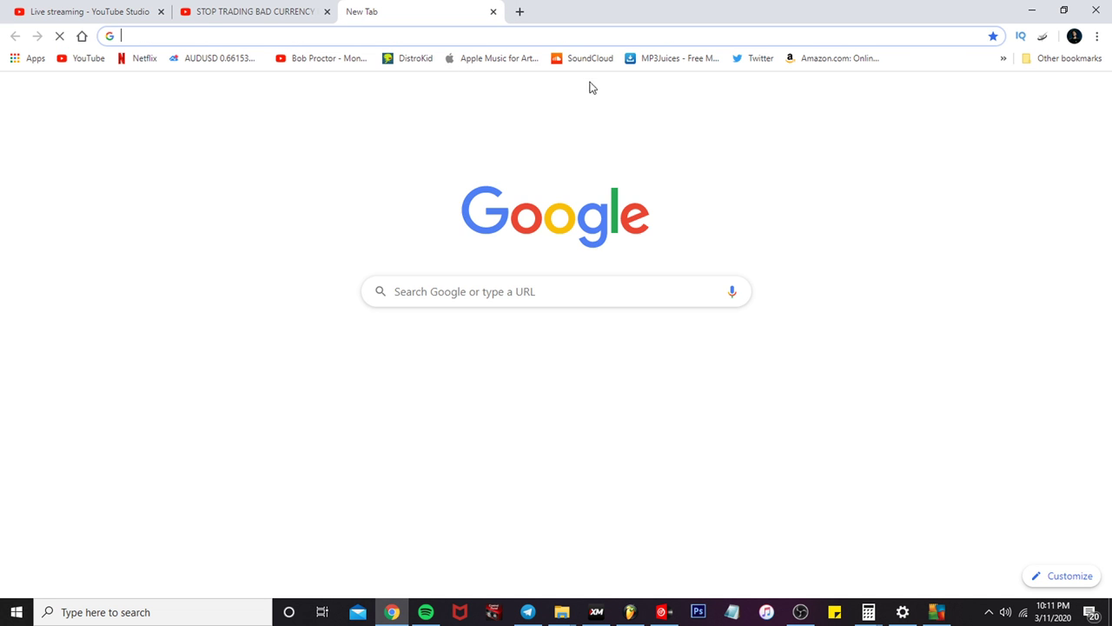
type("tradingview.com")
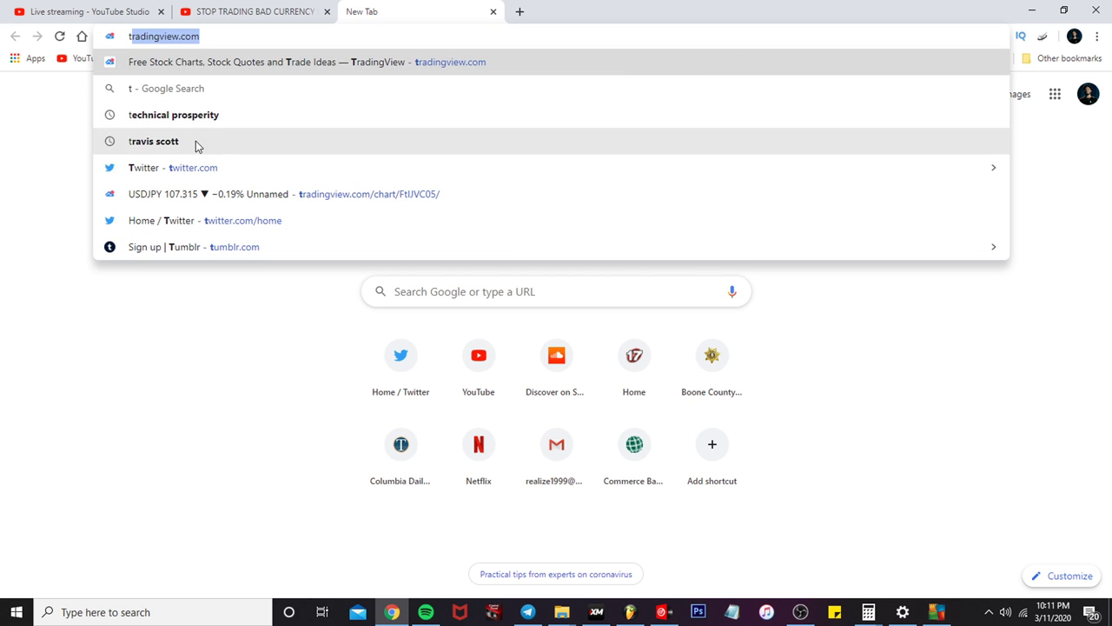
left_click(193, 168)
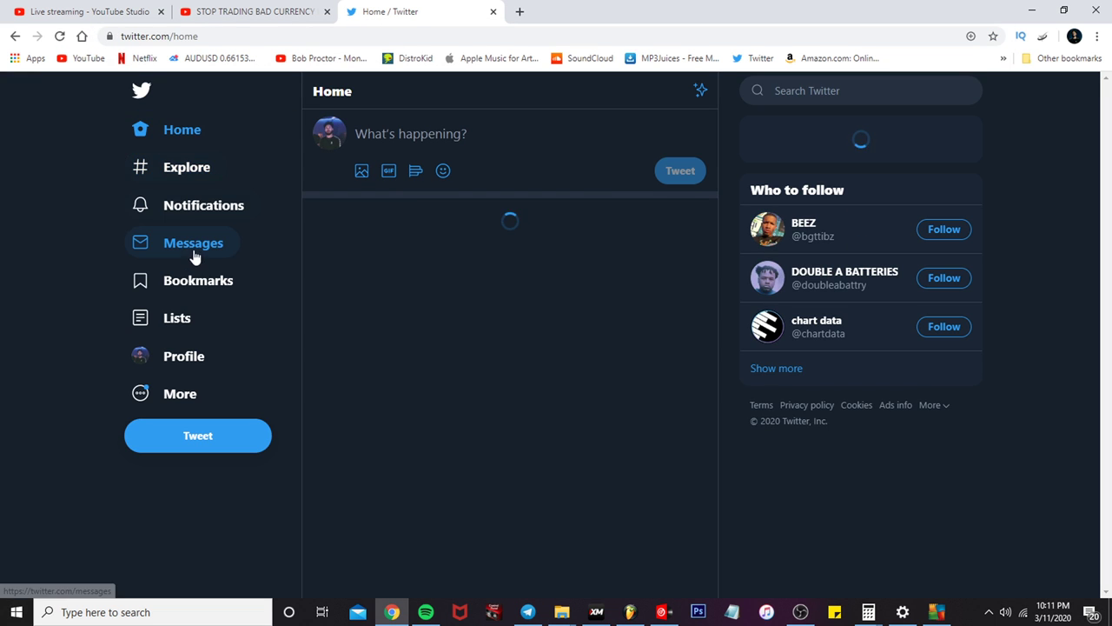
Step: View the second conversation in Twitter's messages, go back to the Twitter home feed, and switch back to FL Studio
left_click(194, 252)
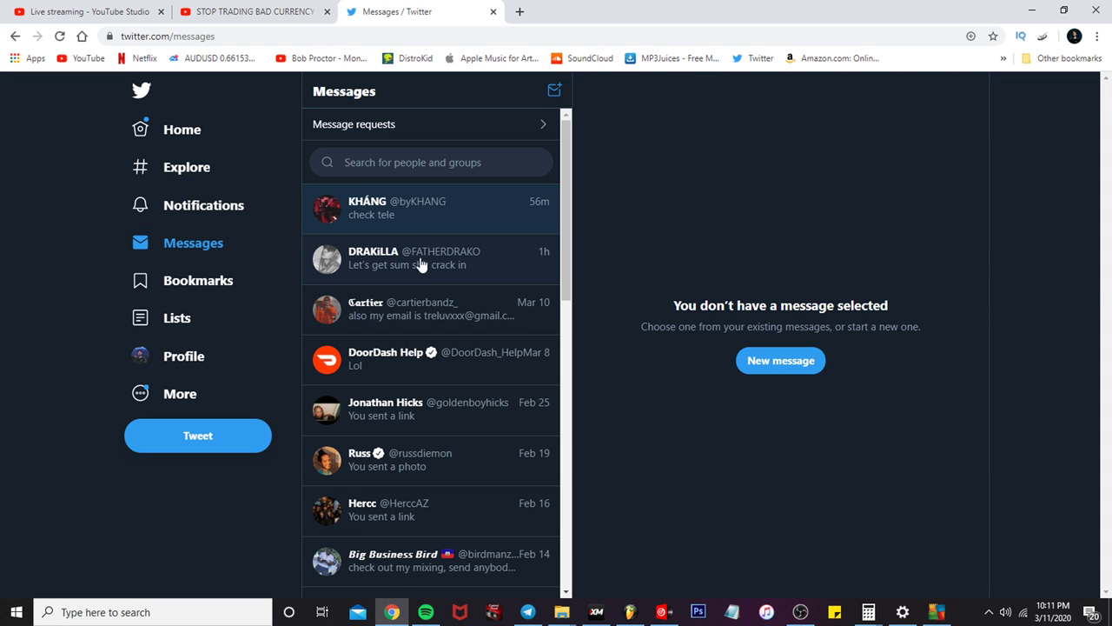
left_click(433, 270)
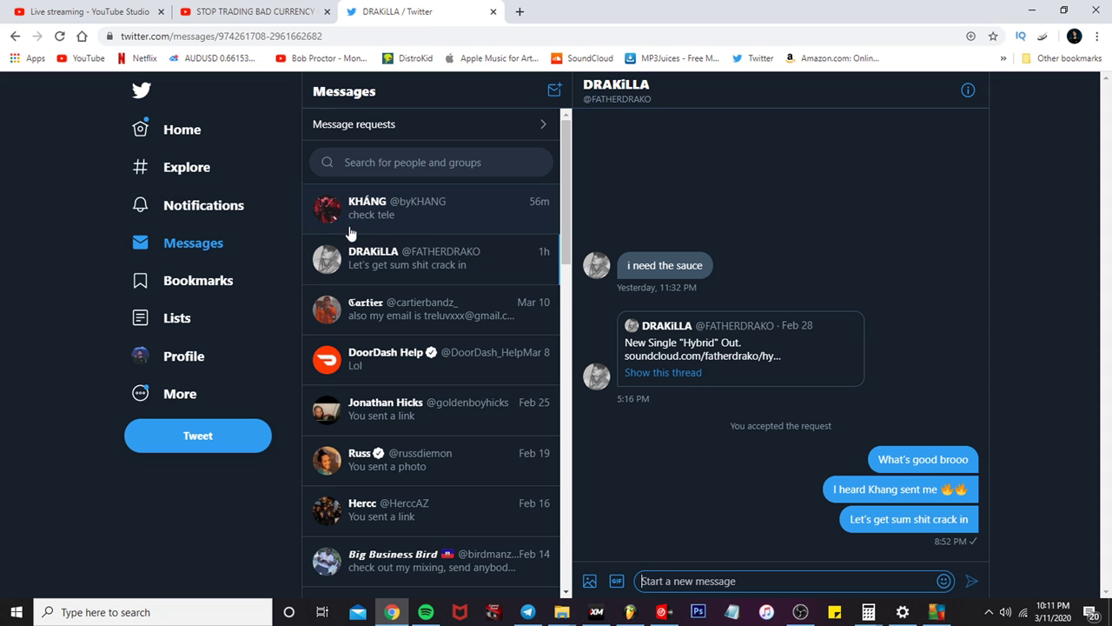
left_click(181, 130)
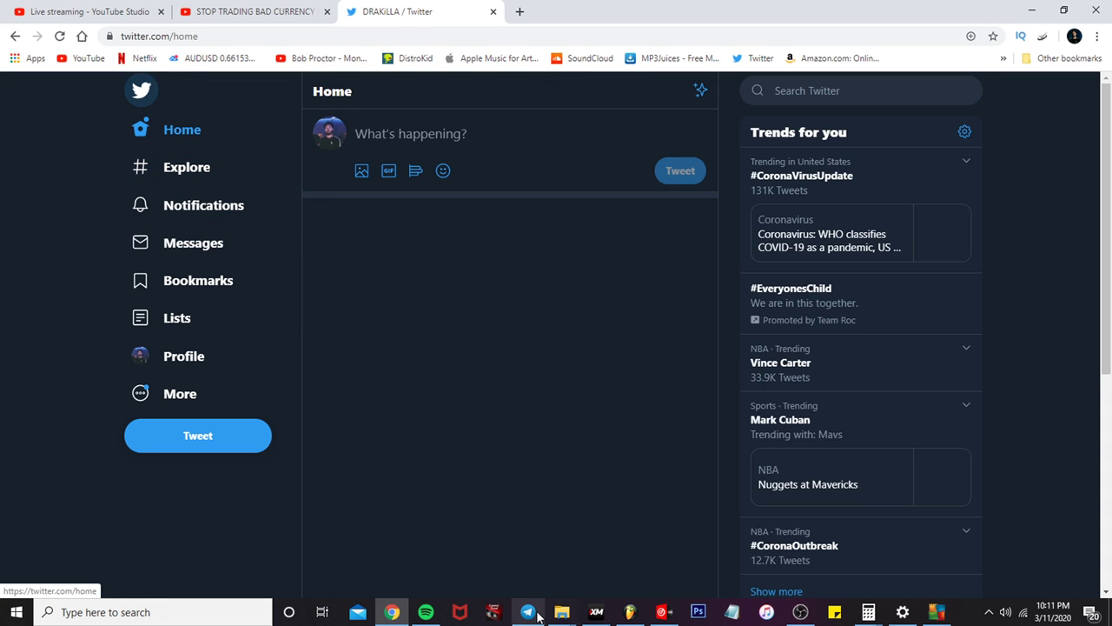
left_click(627, 611)
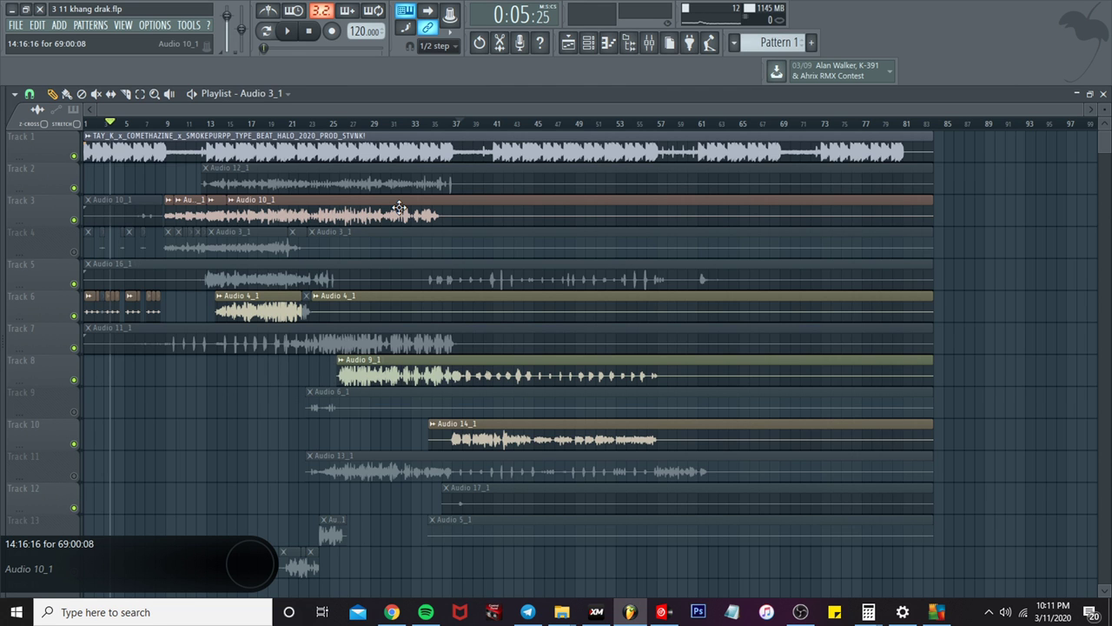
Step: Switch to Chrome and open the current live stream from the signed-in account's YouTube channel
left_click(392, 611)
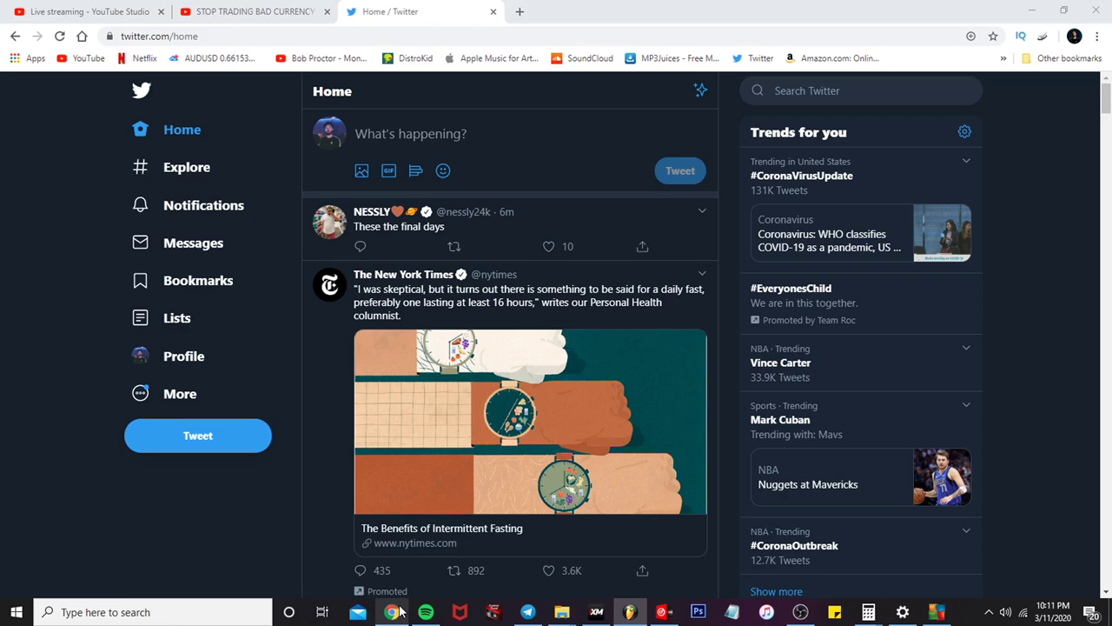
left_click(252, 11)
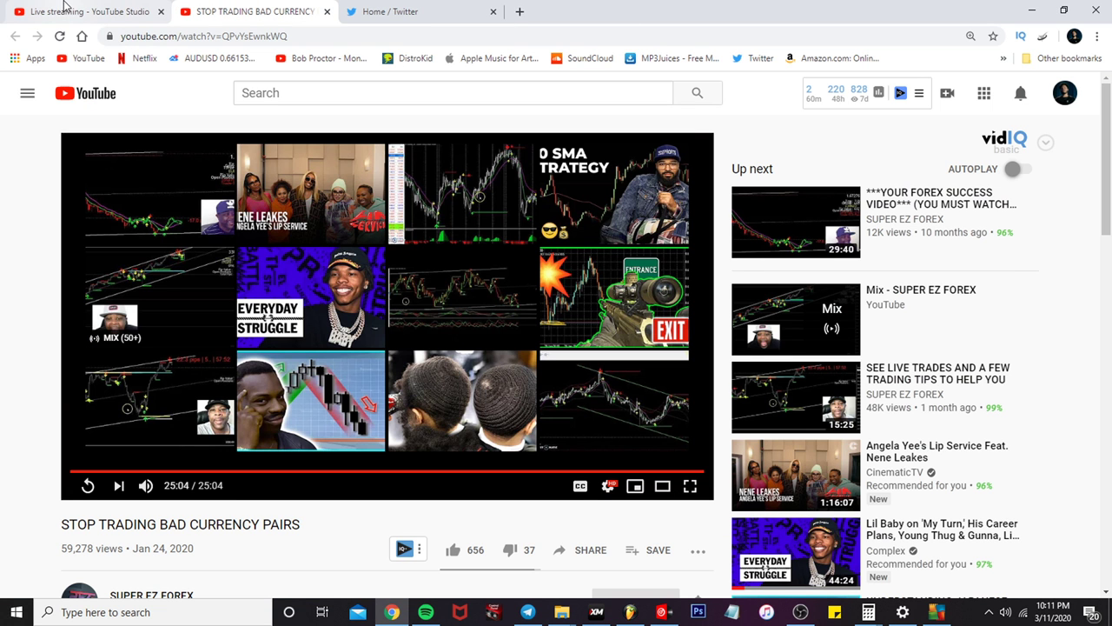
left_click(1065, 101)
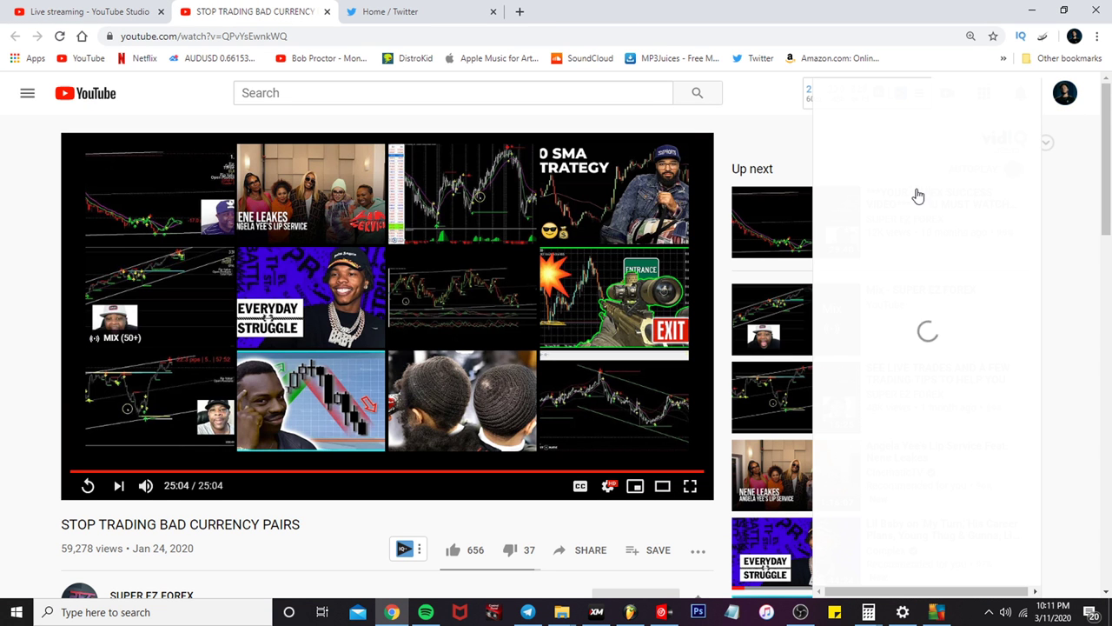
left_click(888, 177)
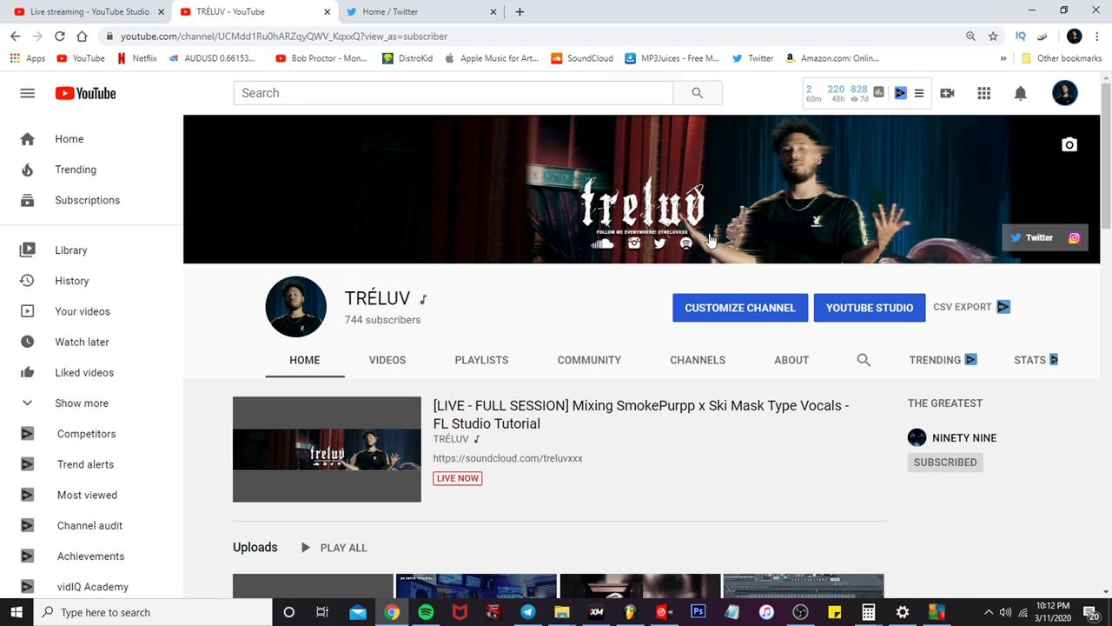
left_click(561, 415)
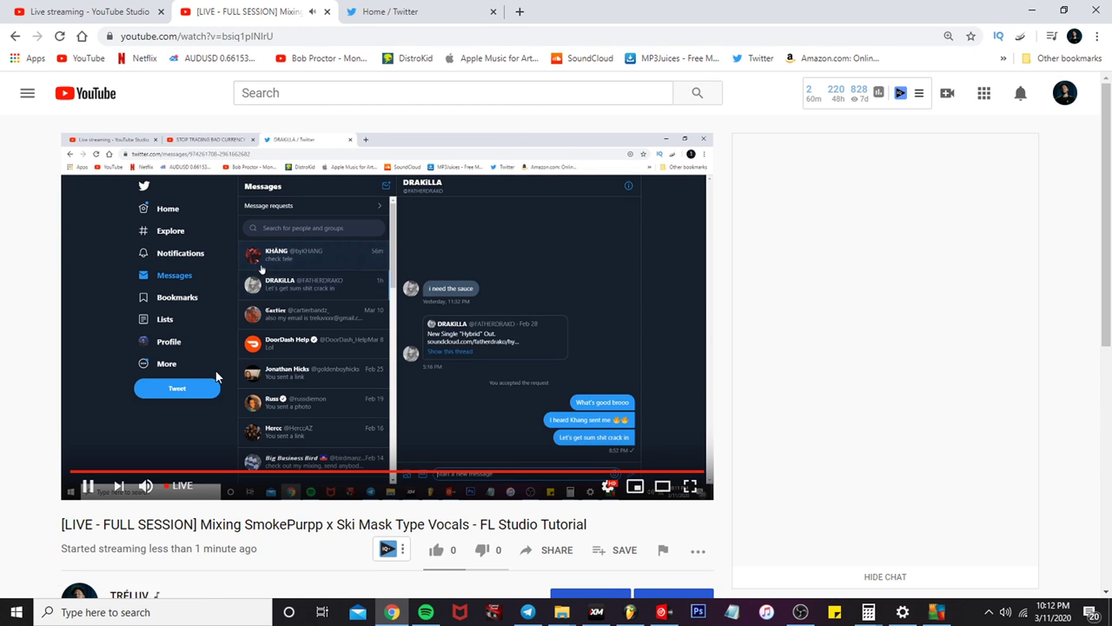
Step: Mute the live stream and close its tab, returning to the FL Studio playlist
left_click(145, 486)
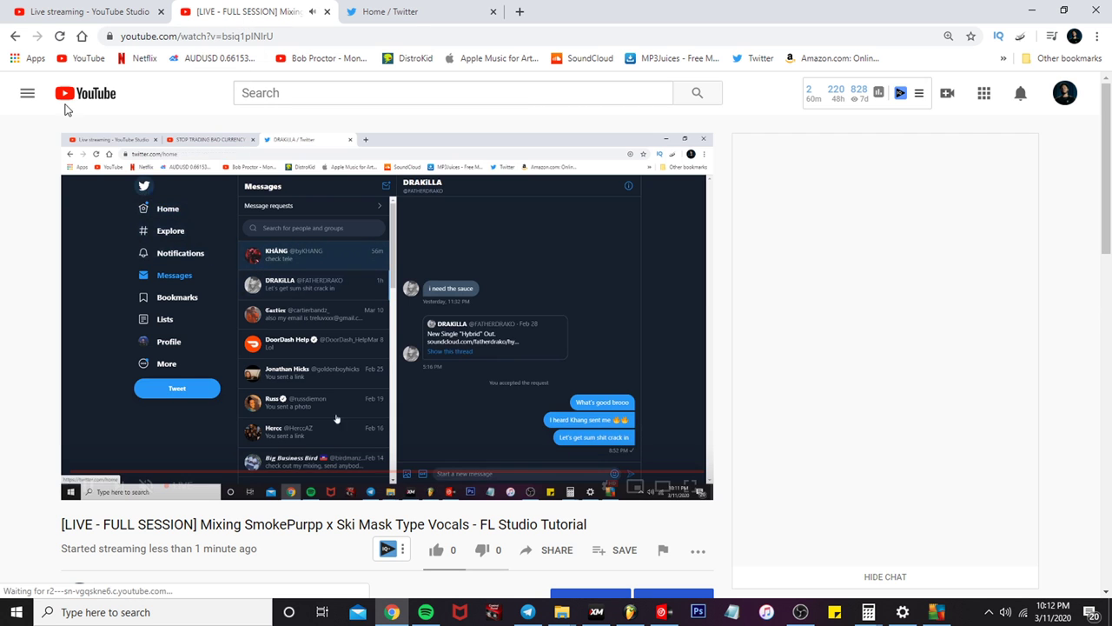
key("ctrl+w")
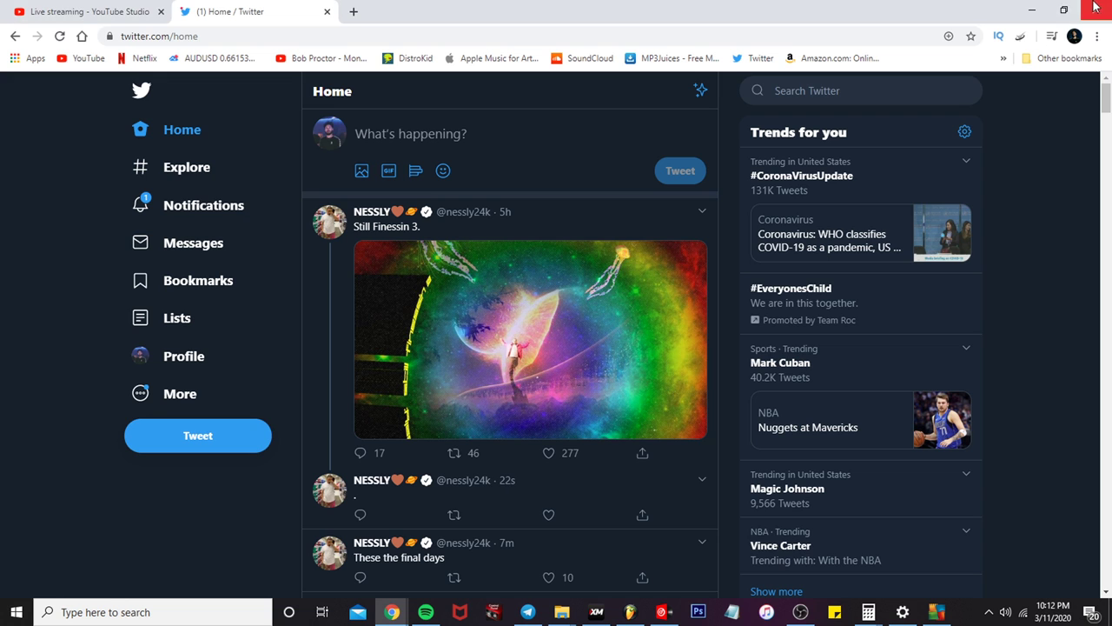
key("super+d")
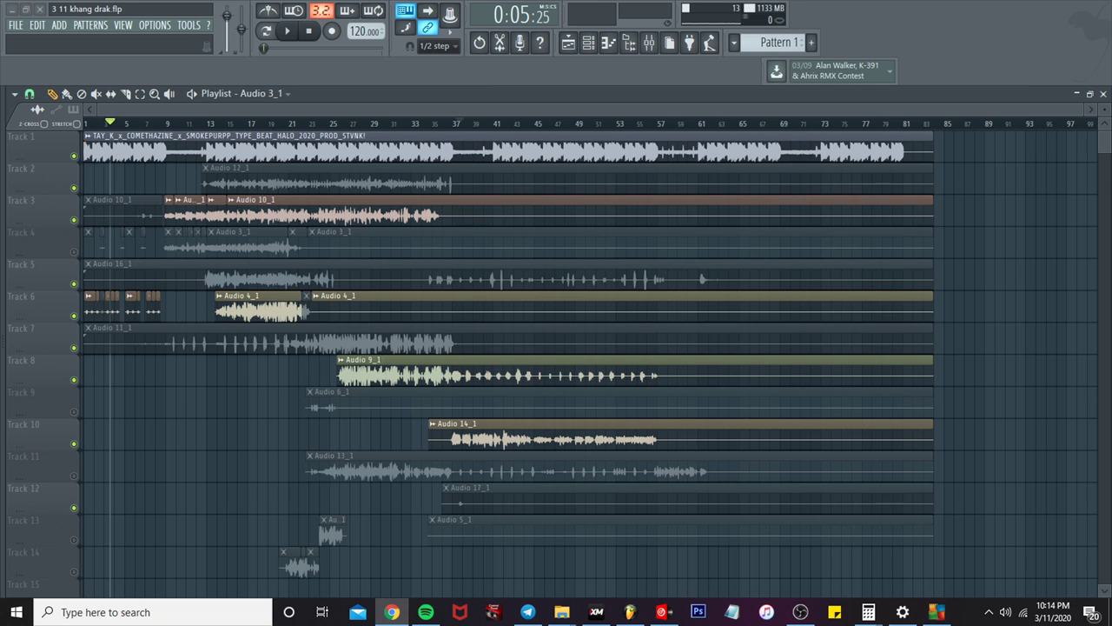
Step: Listen to the arrangement from about bar 3 and stop playback
left_click(289, 33)
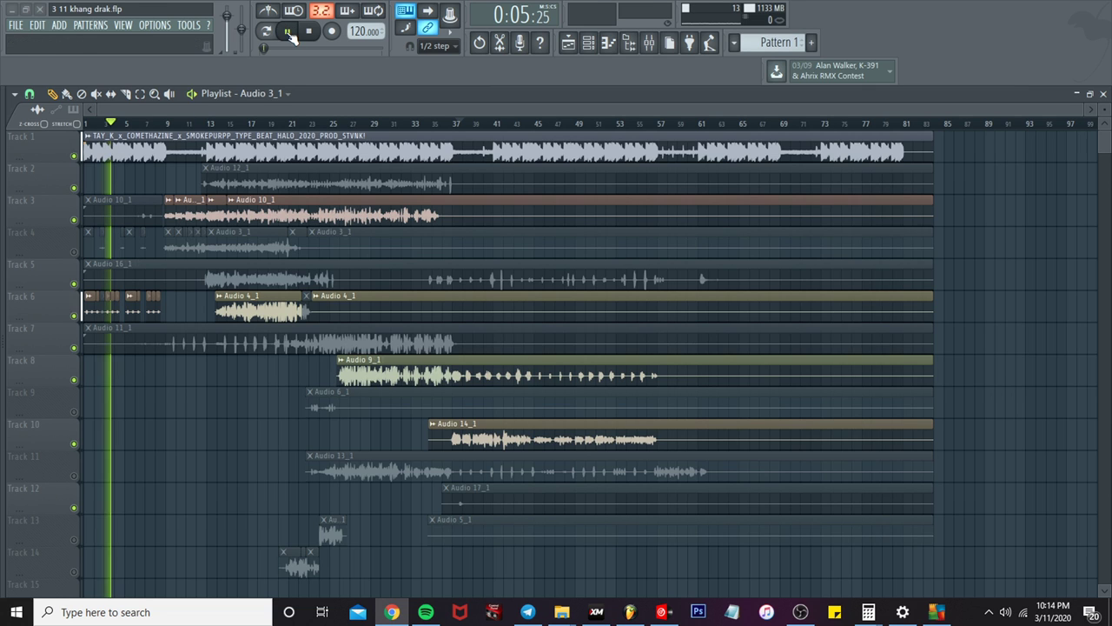
key("space")
key("space")
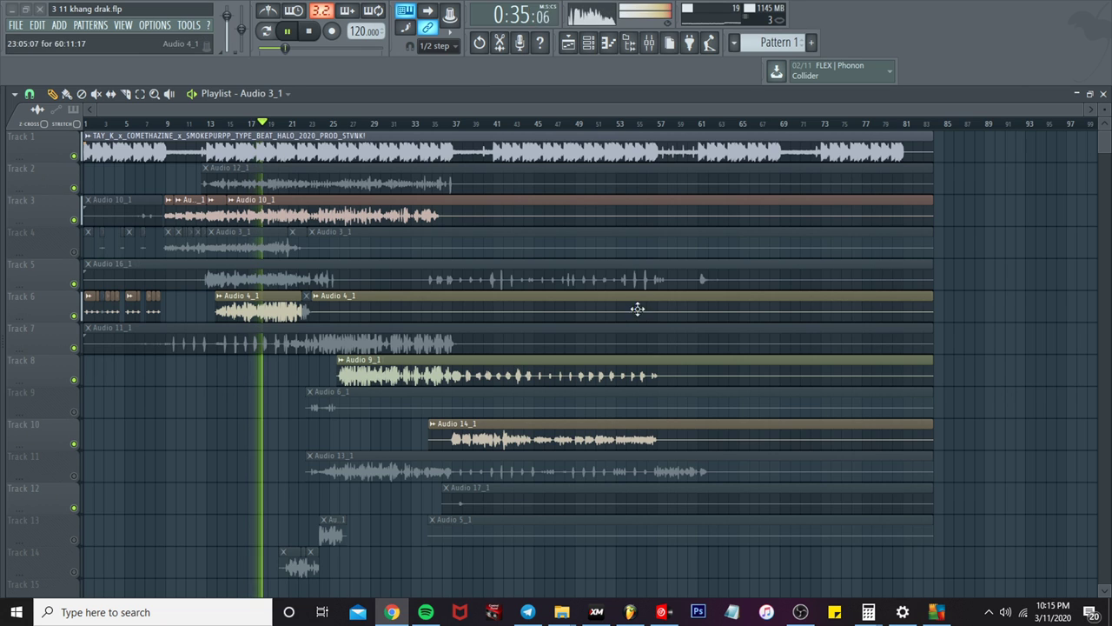
key("space")
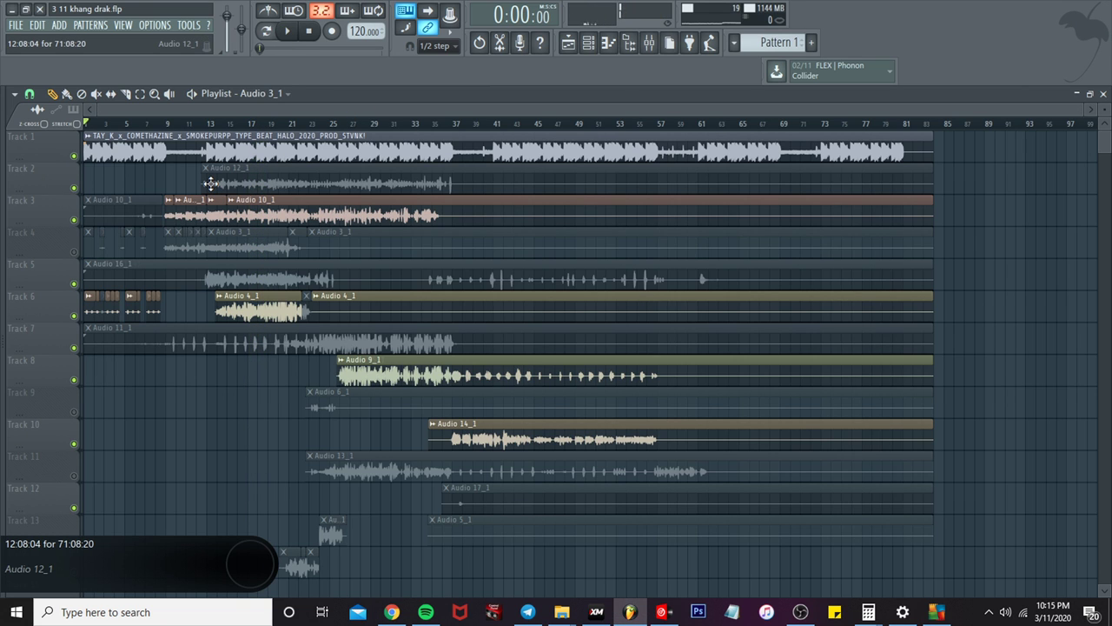
Step: Play the song from just before bar 9 and unmute Track 4 before stopping playback
scroll(147, 124, "up", 4)
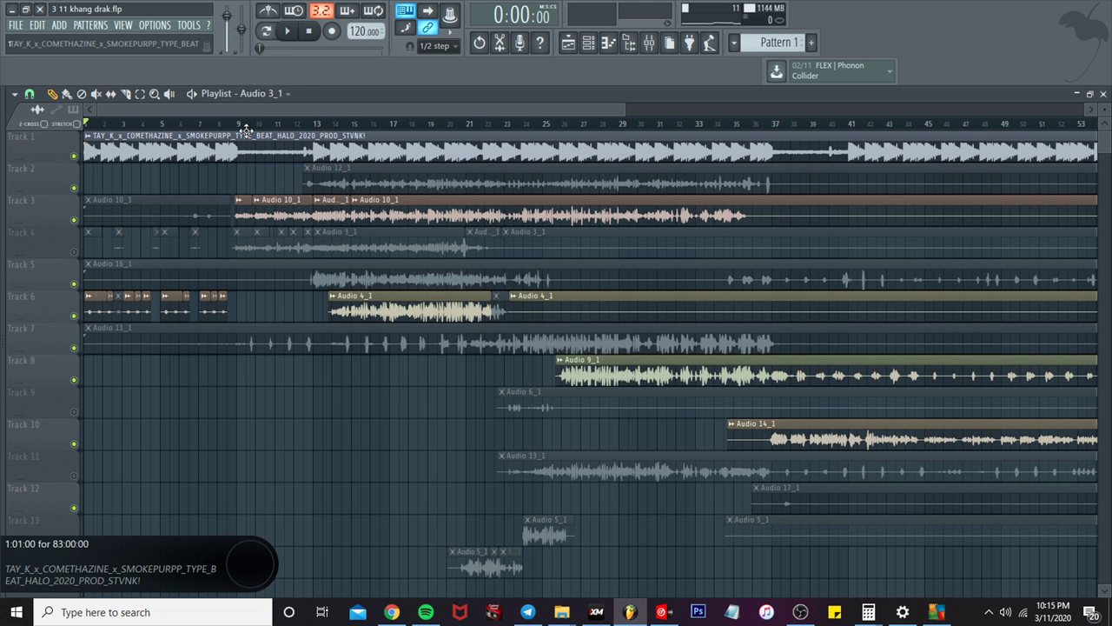
key("space")
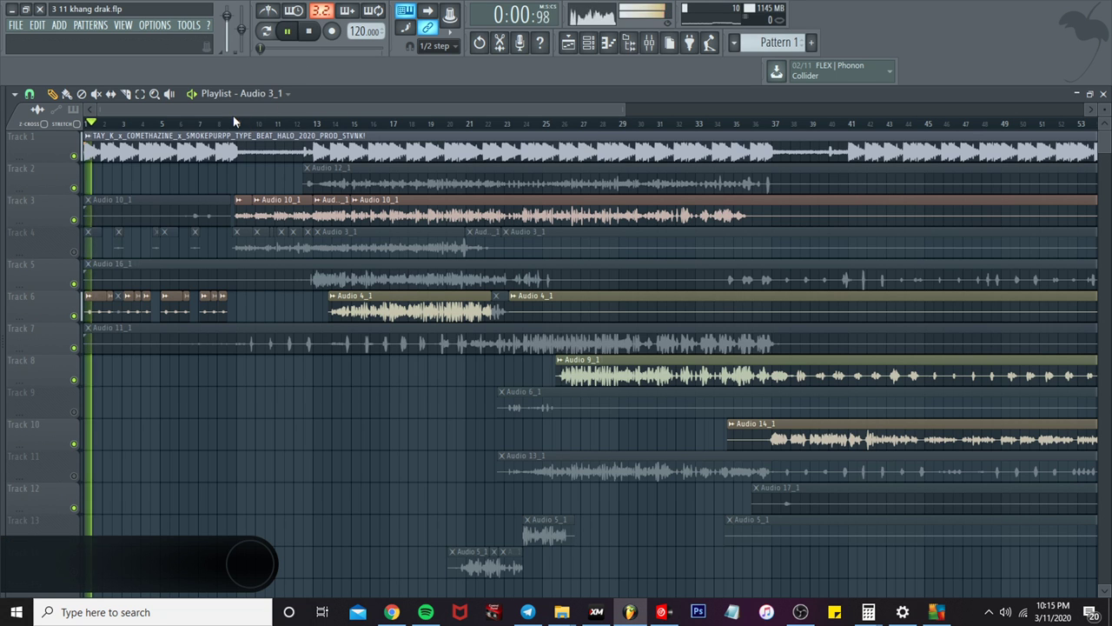
left_click(233, 120)
scroll(237, 138, "up", 3, "ctrl")
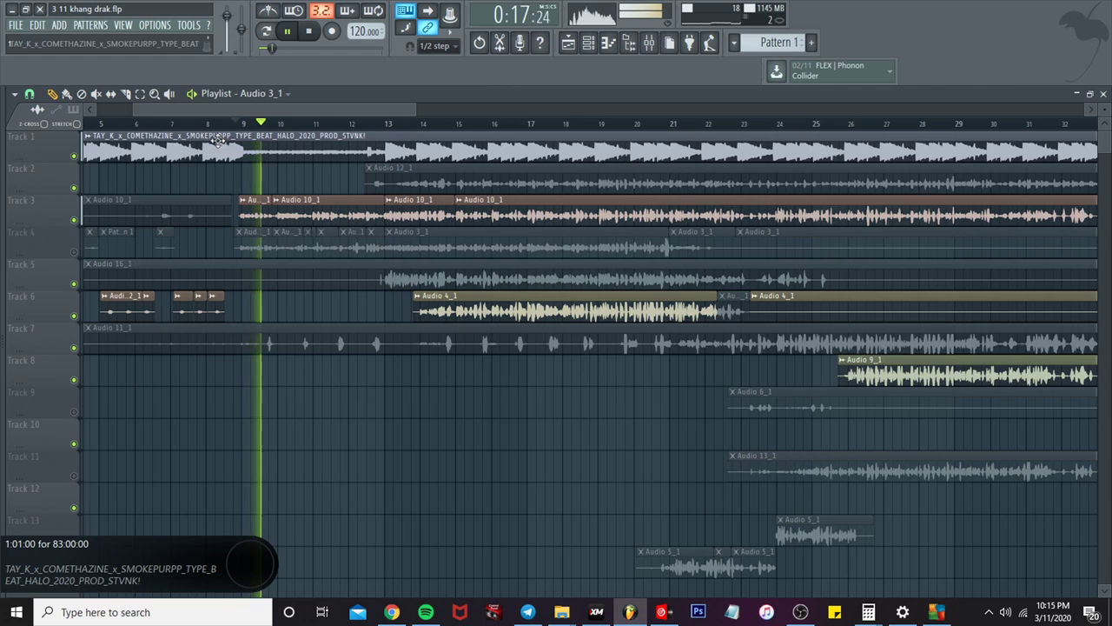
left_click(75, 251)
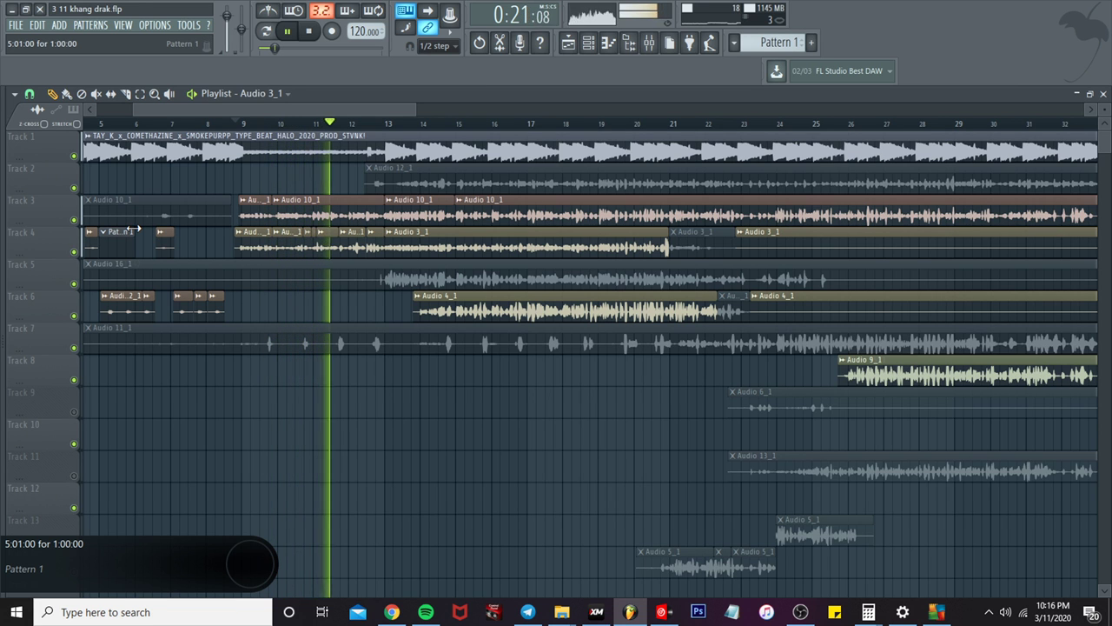
key("space")
Step: Examine the timing of the Audio 10_1 and Audio 3_1 vocal clips on Tracks 3 and 4 around bar 9
scroll(241, 260, "up", 3)
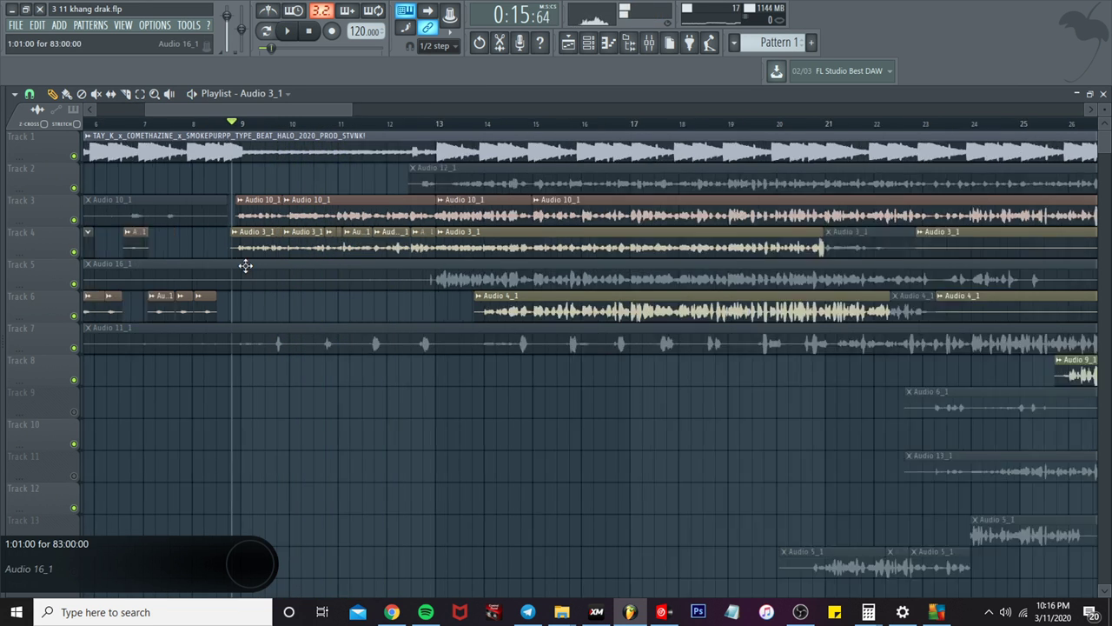
scroll(273, 251, "up", 2)
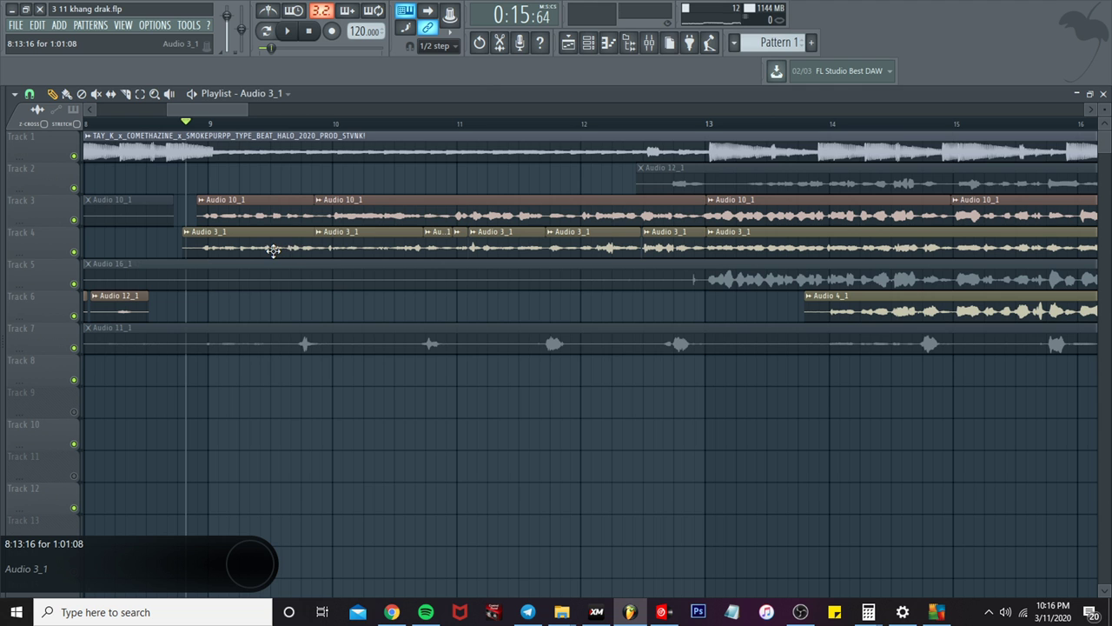
scroll(273, 250, "down", 3)
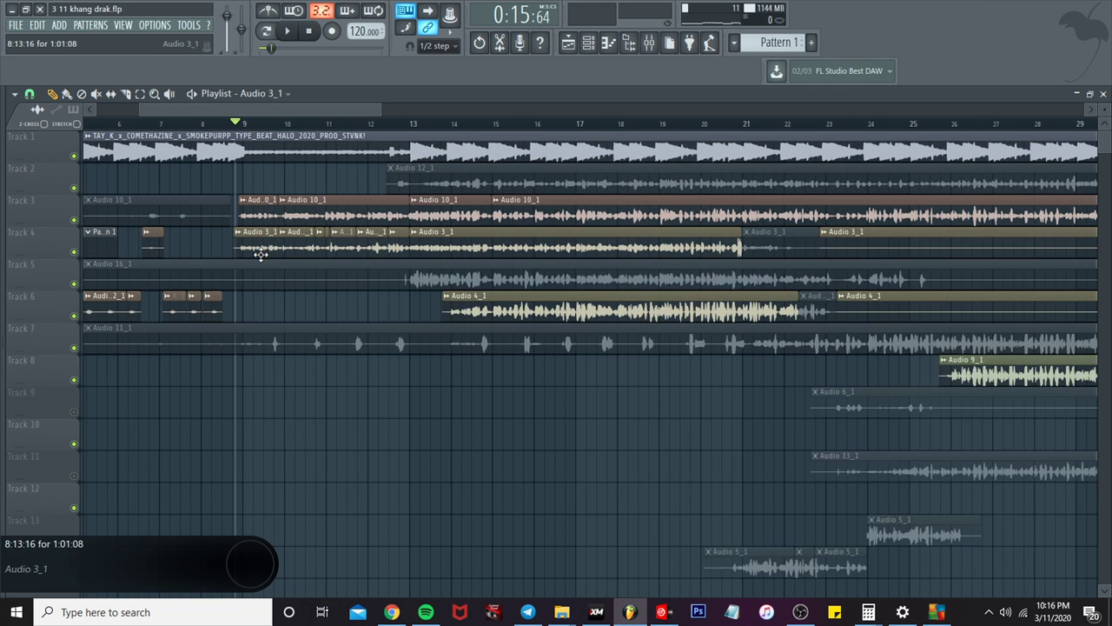
scroll(260, 253, "down", 3)
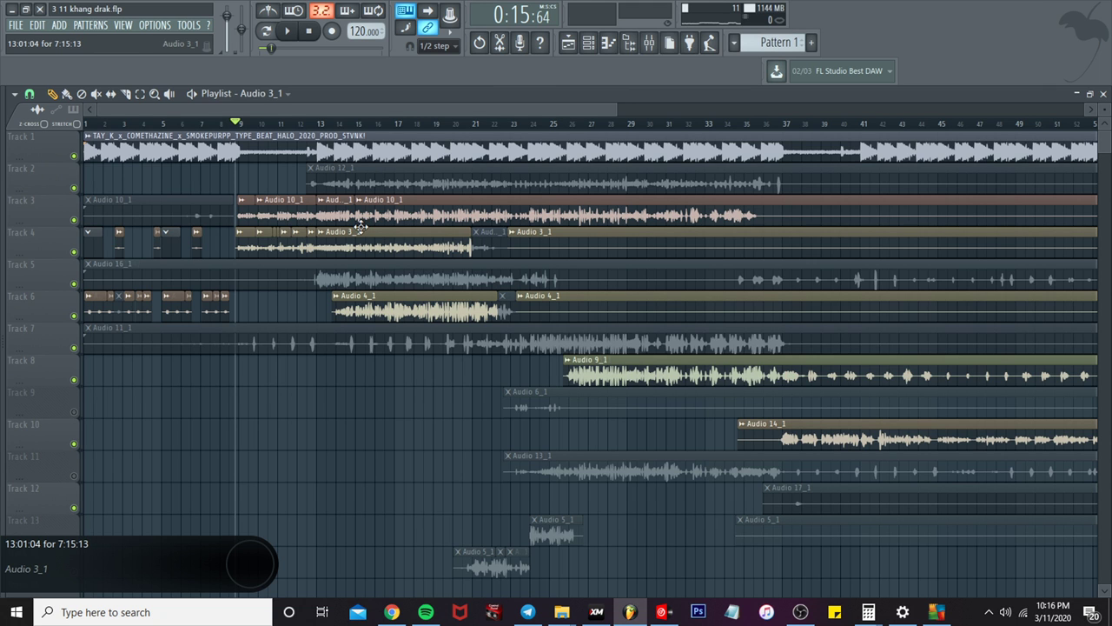
scroll(270, 170, "up", 6)
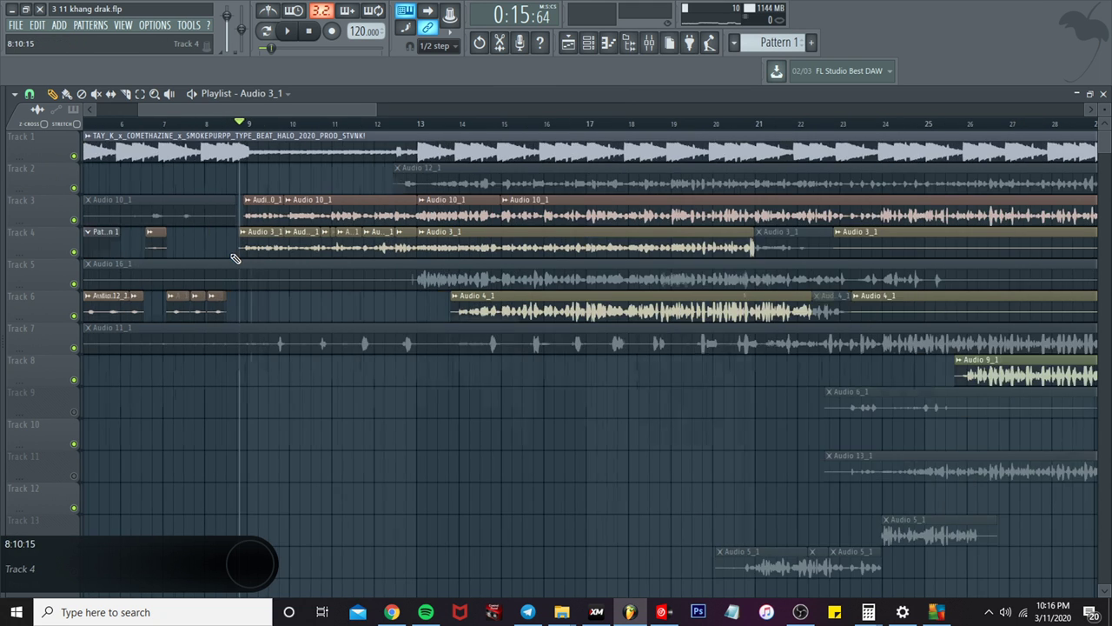
scroll(270, 170, "up", 1)
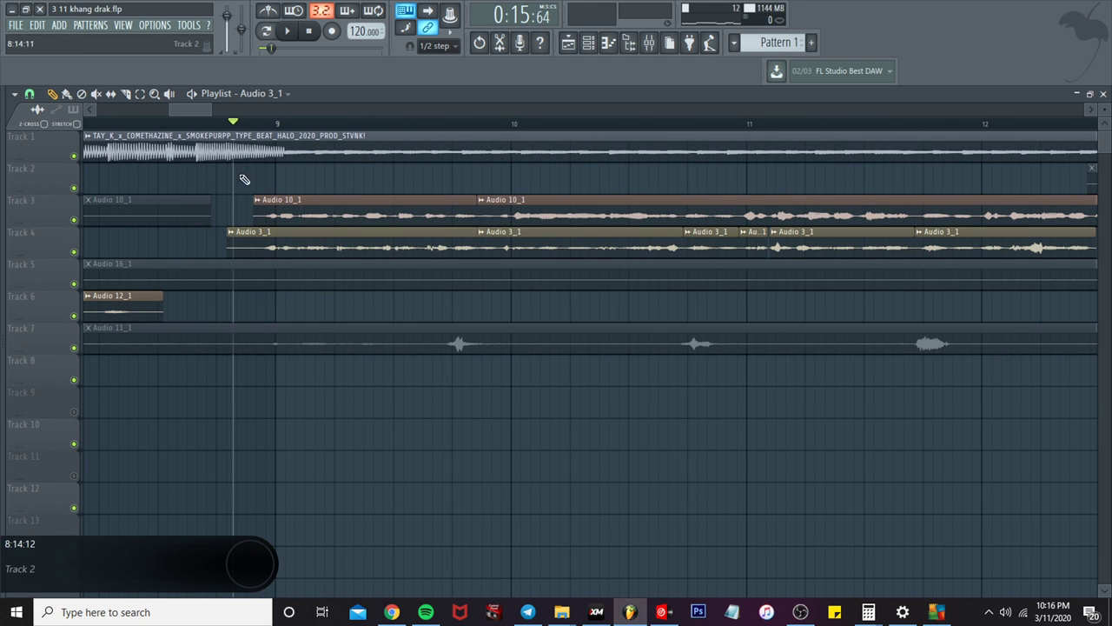
scroll(290, 209, "up", 3)
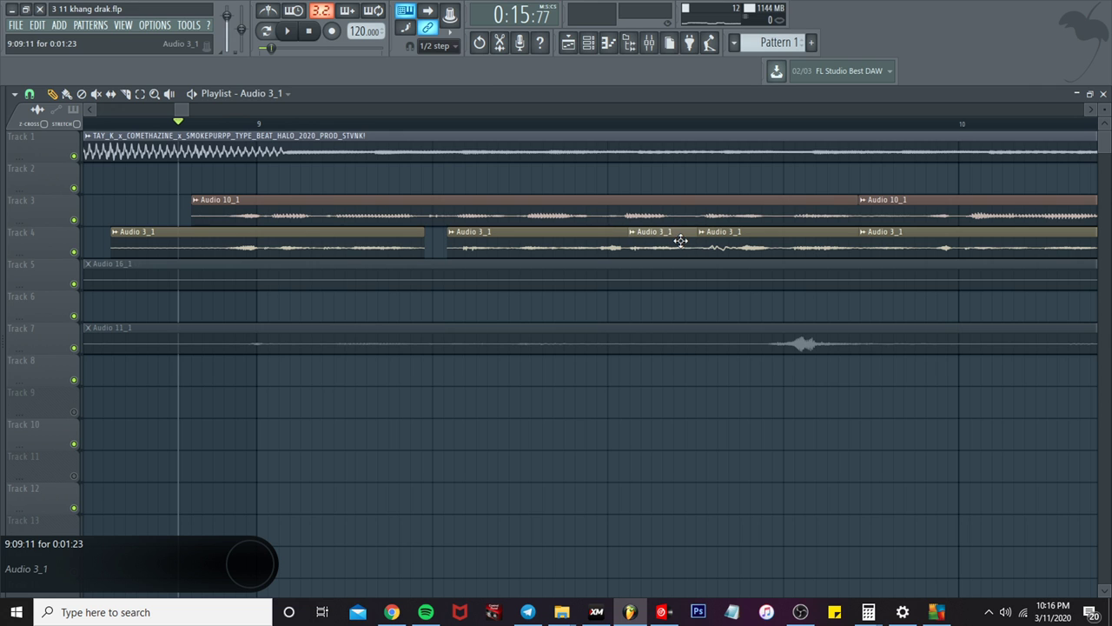
Step: Move the Audio 3_1 piece after the gap on Track 4 earlier to meet the preceding clip, and check the timing by playback
key("space")
scroll(557, 257, "down", 2, "ctrl")
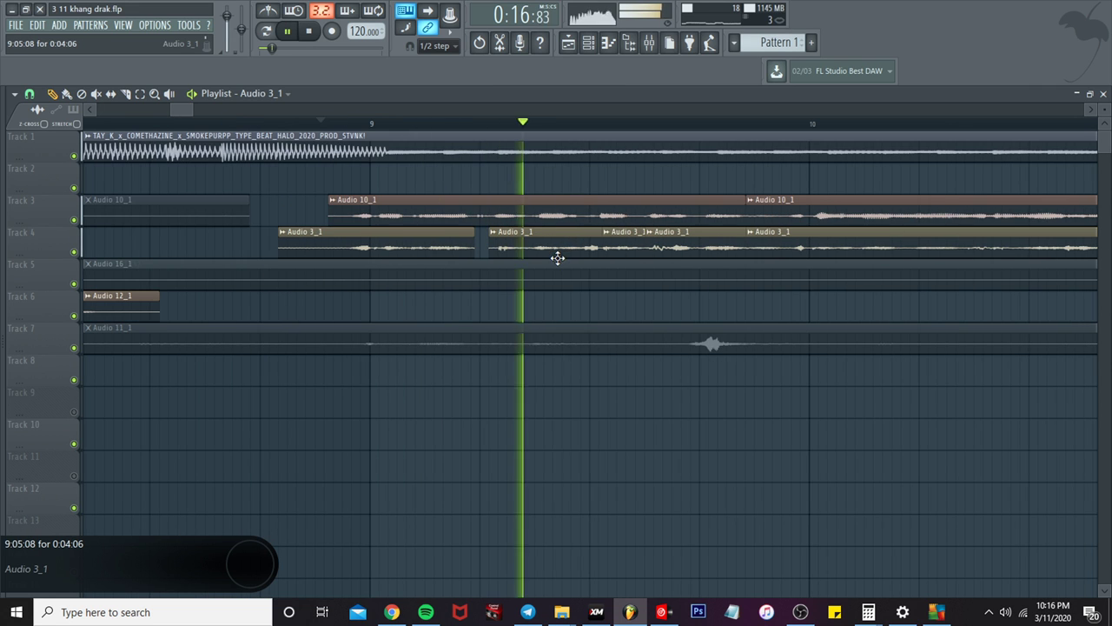
key("space")
left_click_drag(517, 248, 508, 248)
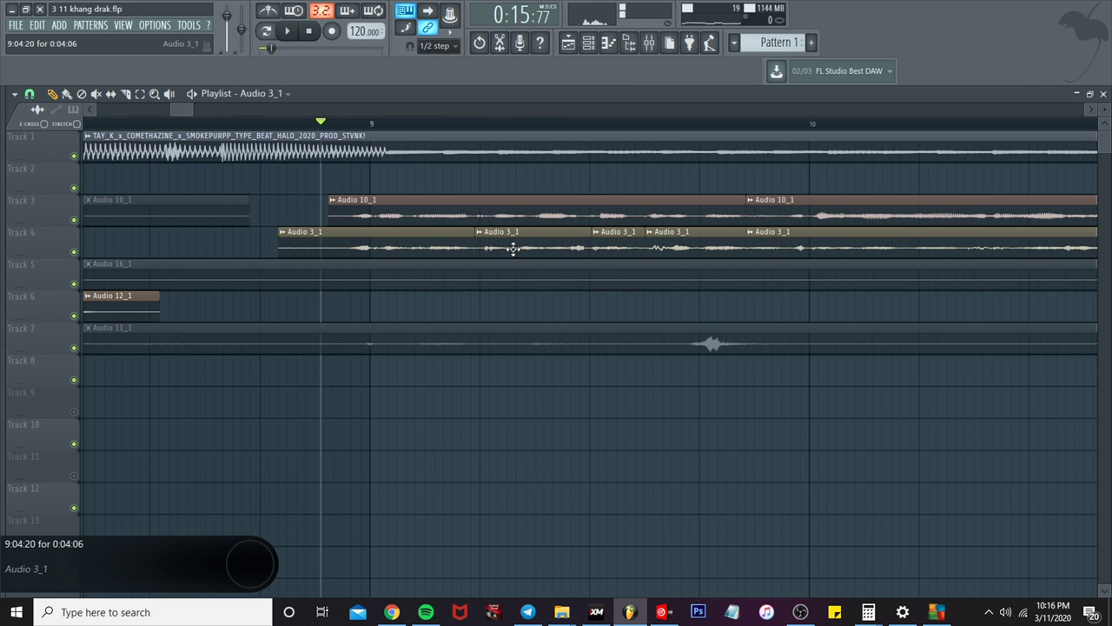
key("space")
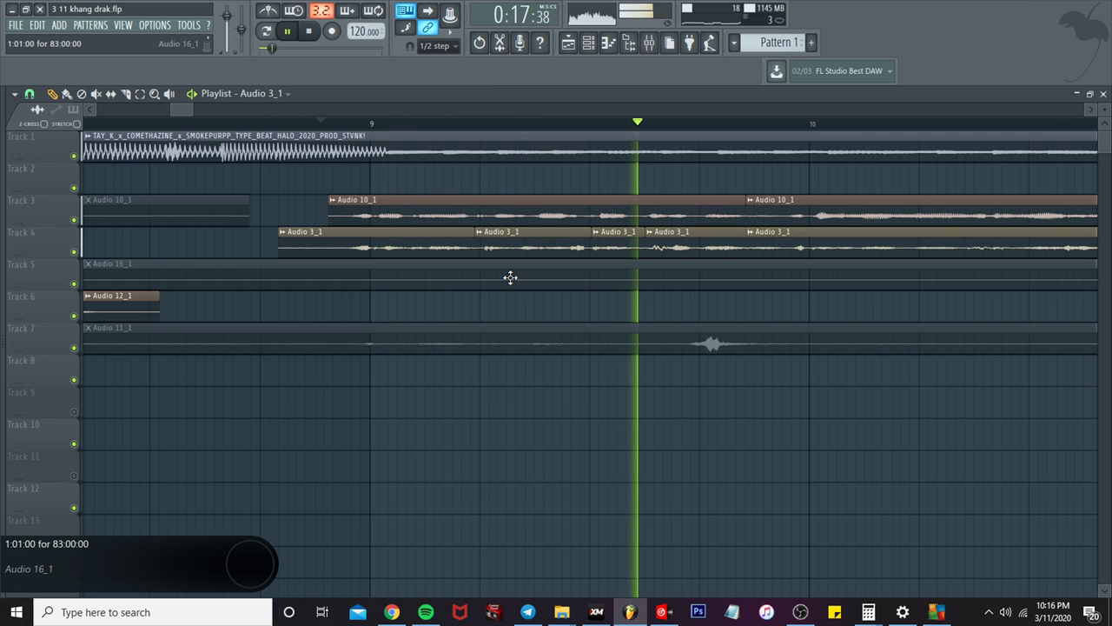
scroll(573, 287, "down", 2, "ctrl")
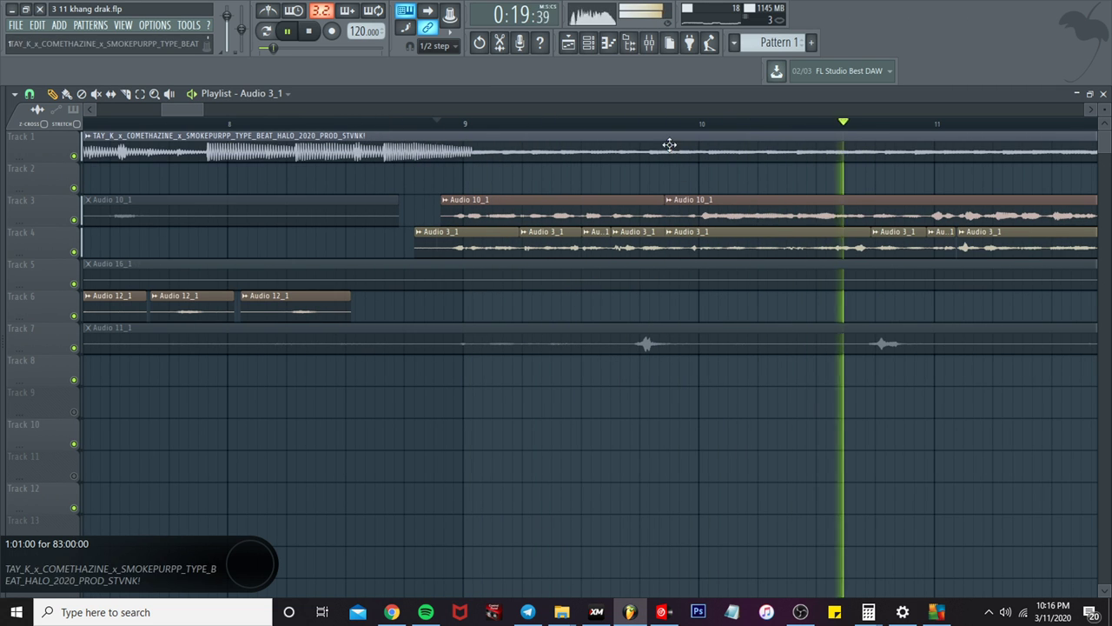
Step: Slice the Audio 3_1 clip on Track 4 just before and after bar 10 and nudge the piece between the cuts
key("space")
key("space")
left_click(612, 123)
scroll(720, 219, "up", 2, "ctrl")
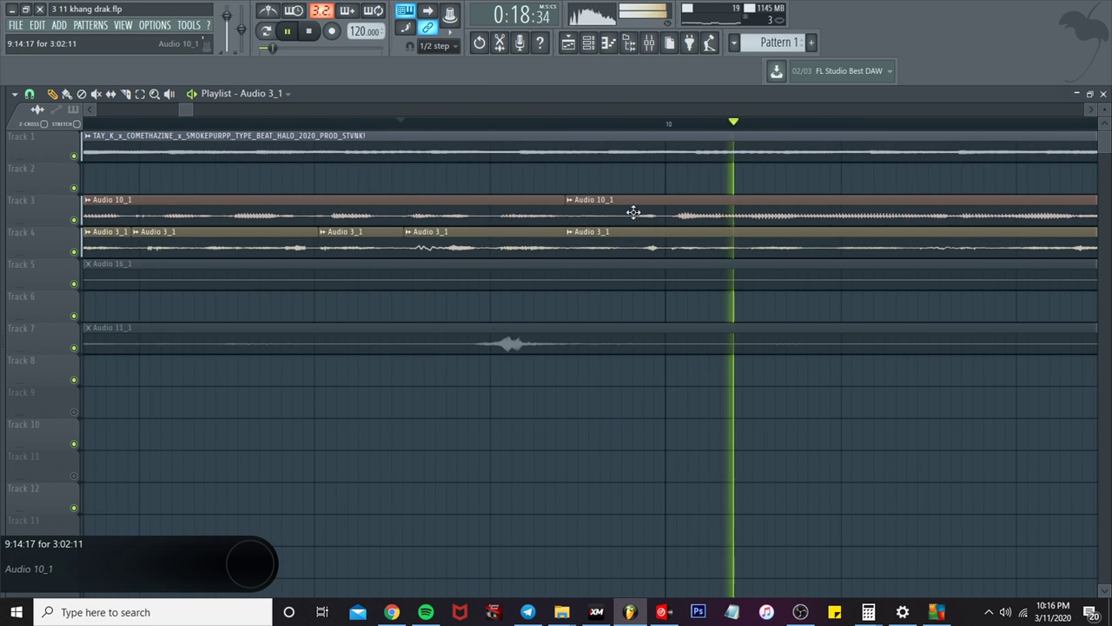
left_click(127, 94)
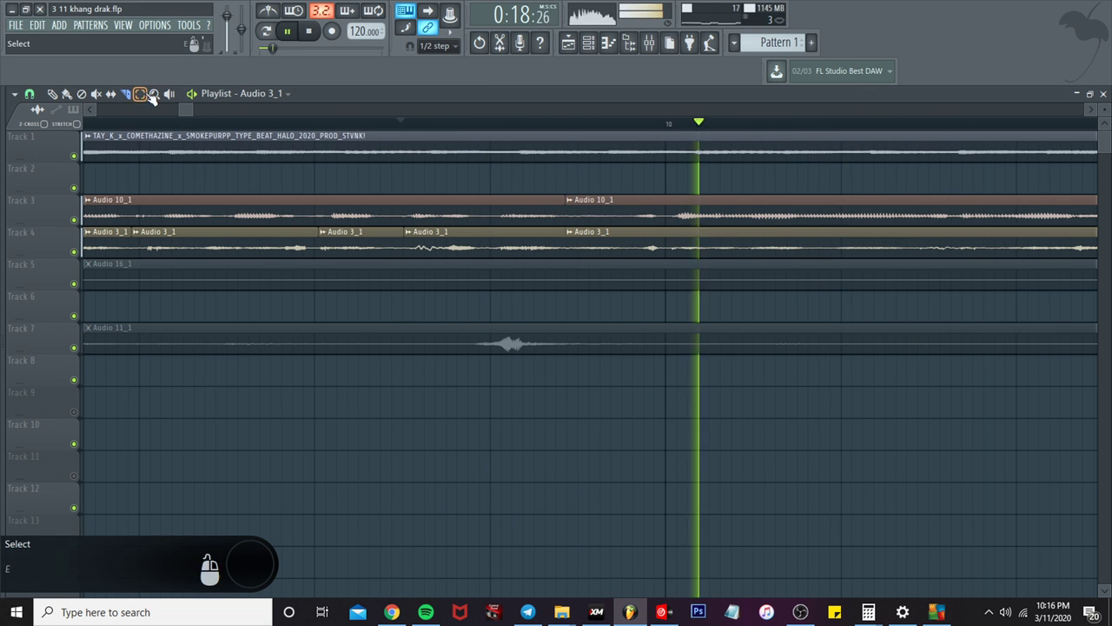
left_click_drag(640, 219, 641, 257)
left_click_drag(840, 271, 807, 253)
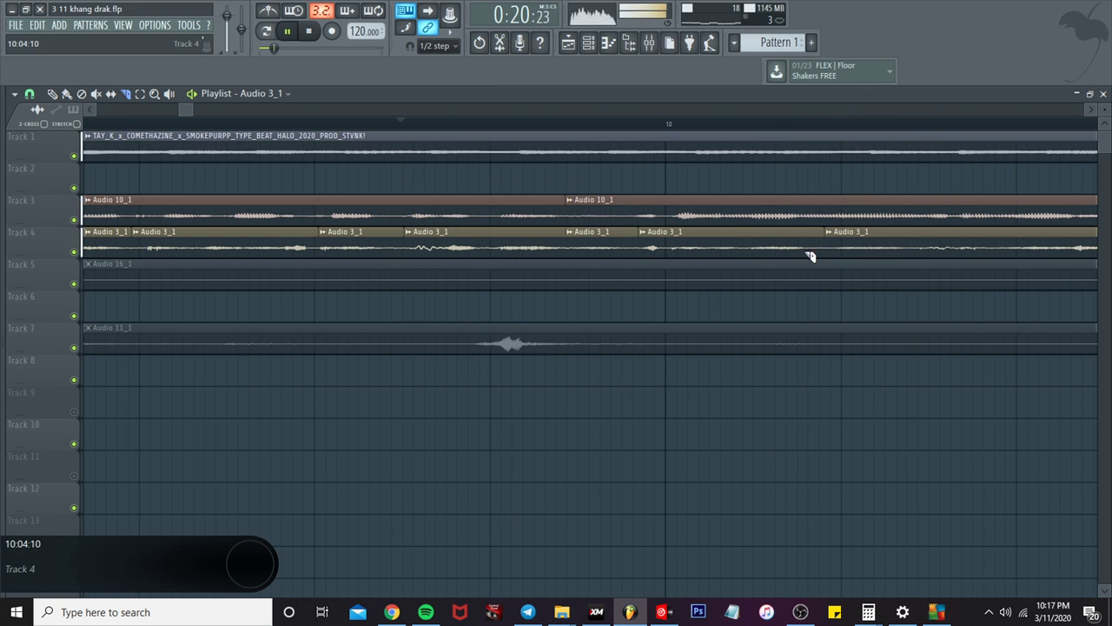
scroll(683, 253, "up", 3)
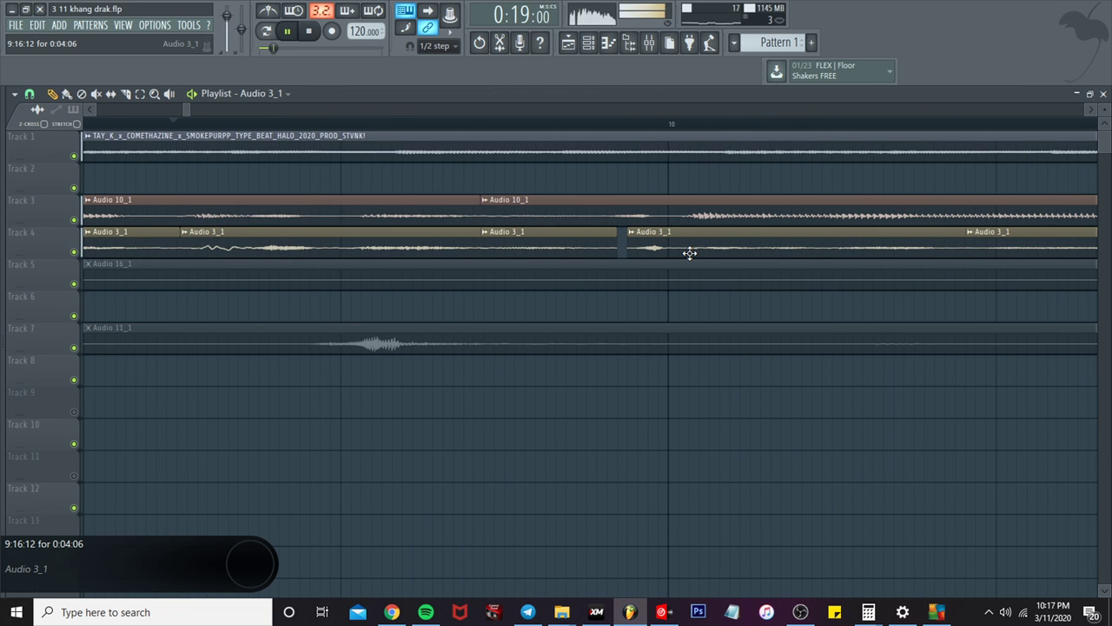
Step: Listen to the vocals through about bar 15, stop playback, and place the playhead just before bar 14
scroll(744, 278, "down", 3)
scroll(752, 283, "down", 3)
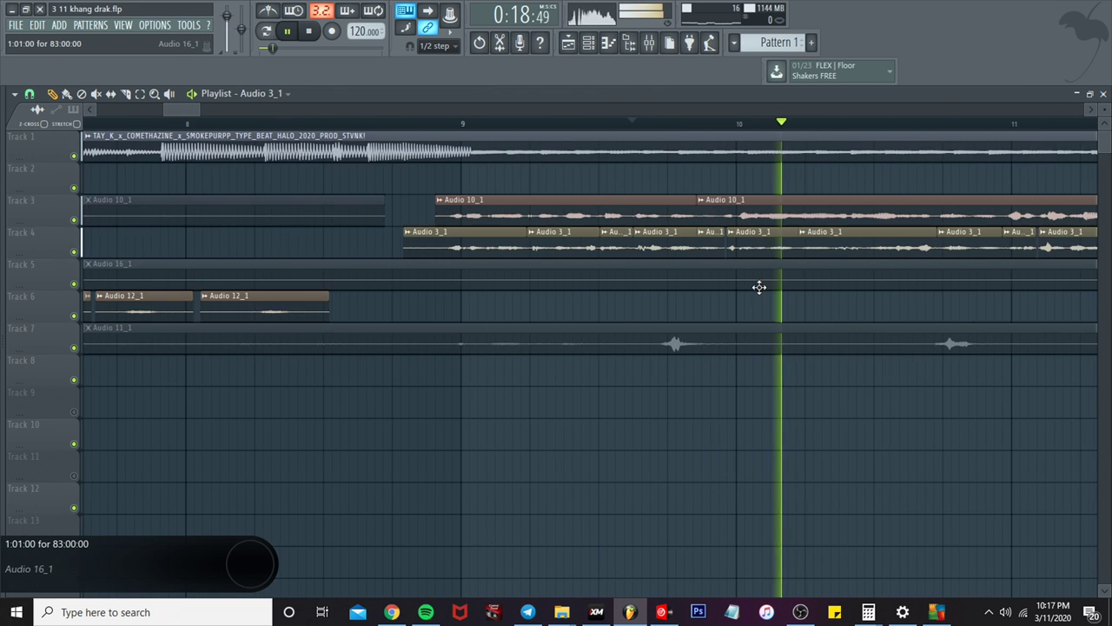
scroll(911, 324, "up", 3)
scroll(910, 324, "down", 5)
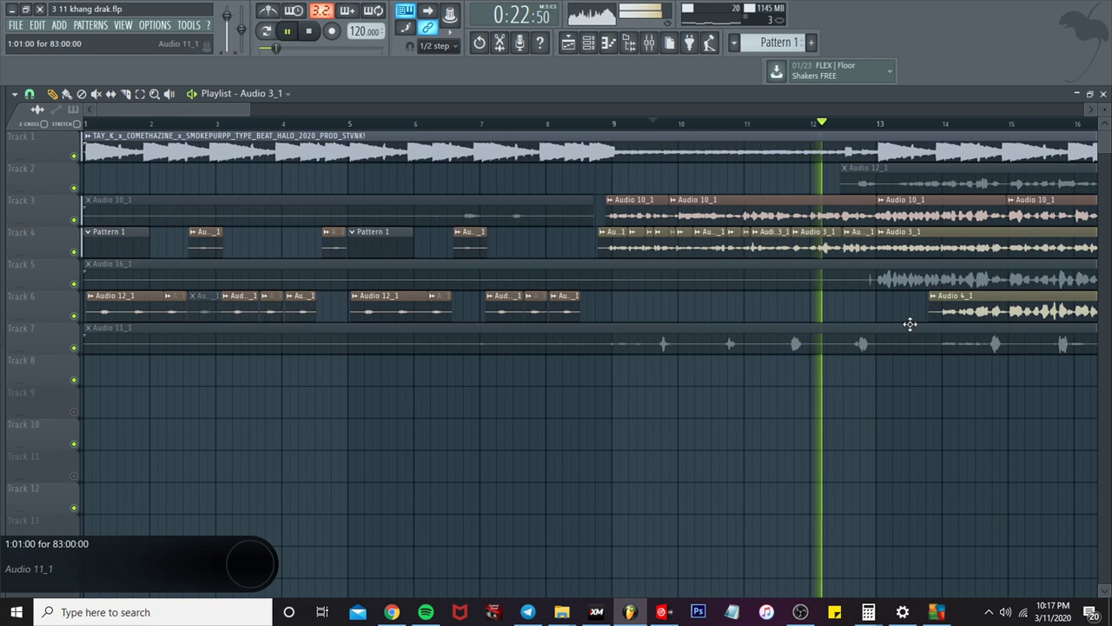
scroll(910, 324, "down", 1)
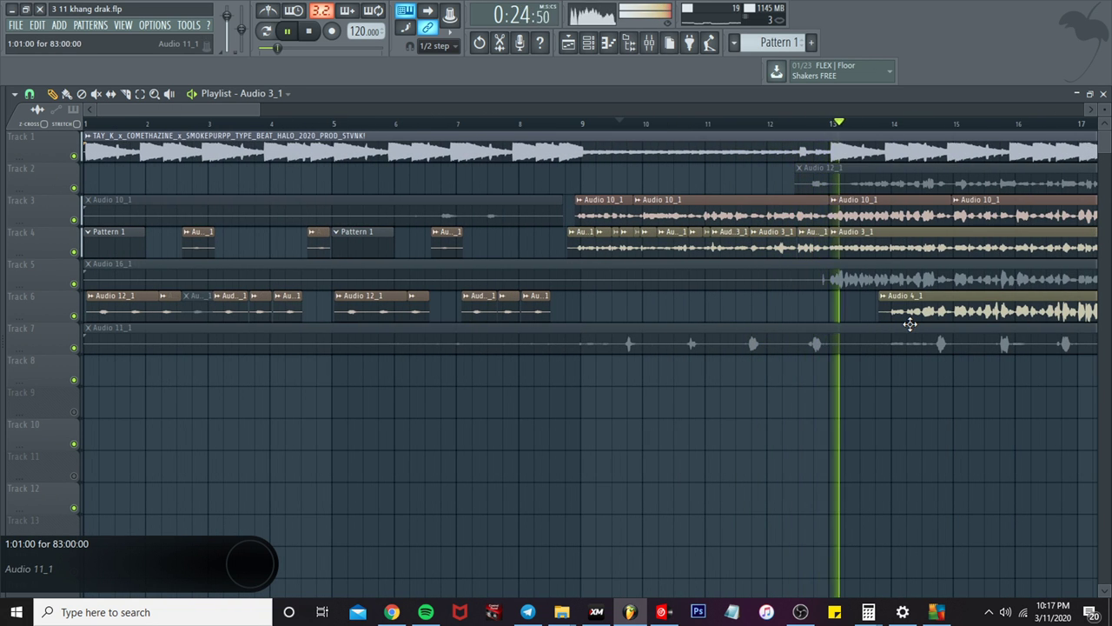
scroll(910, 324, "down", 3)
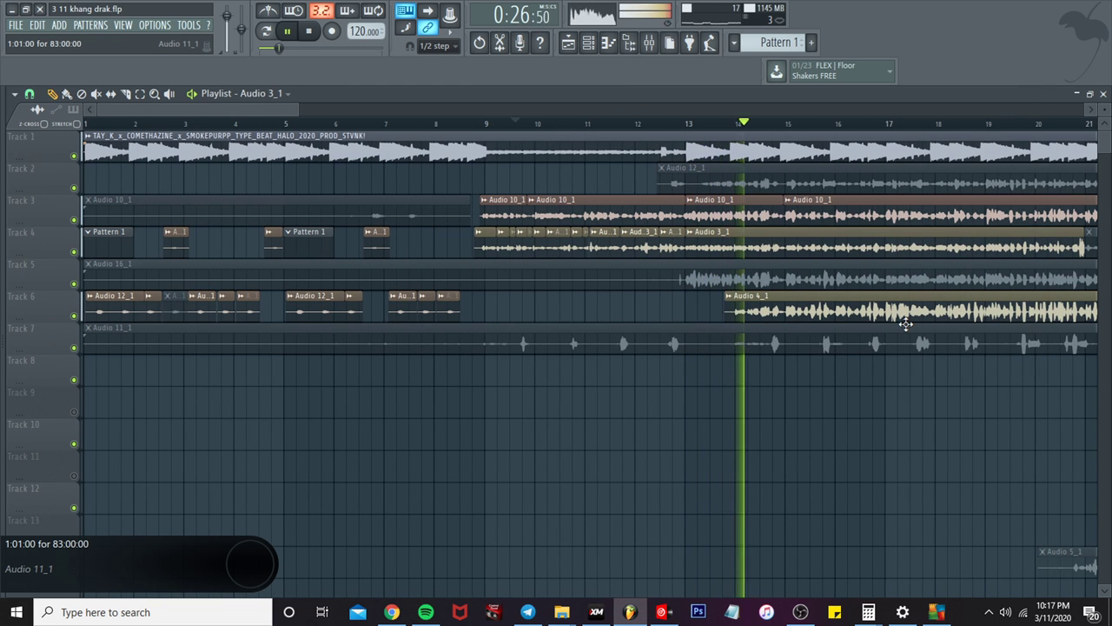
scroll(904, 323, "down", 2)
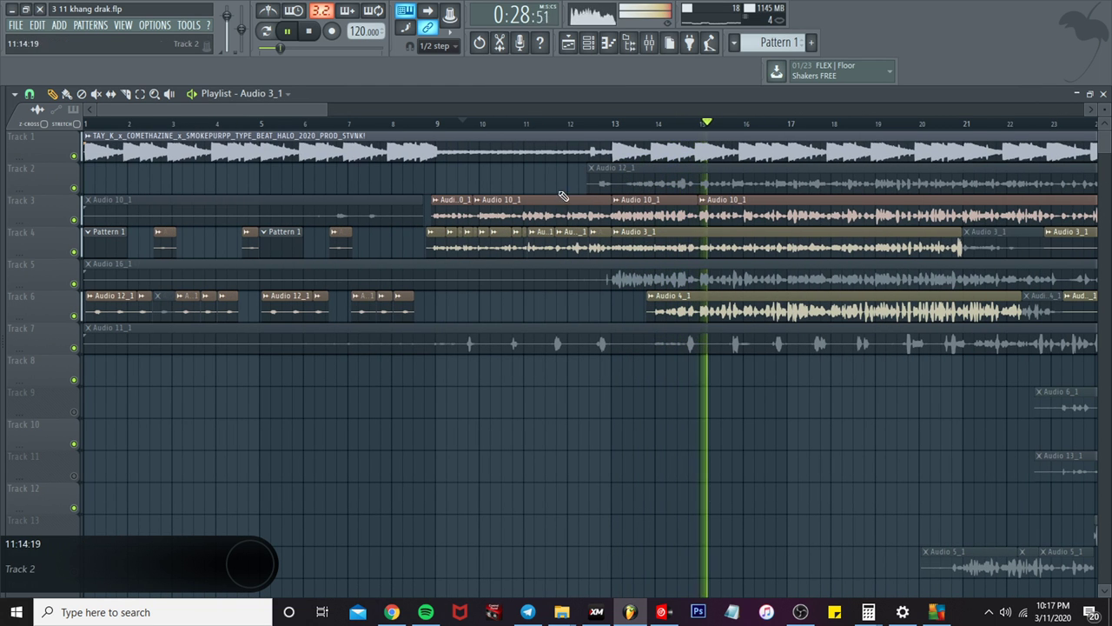
scroll(560, 204, "down", 3)
key("space")
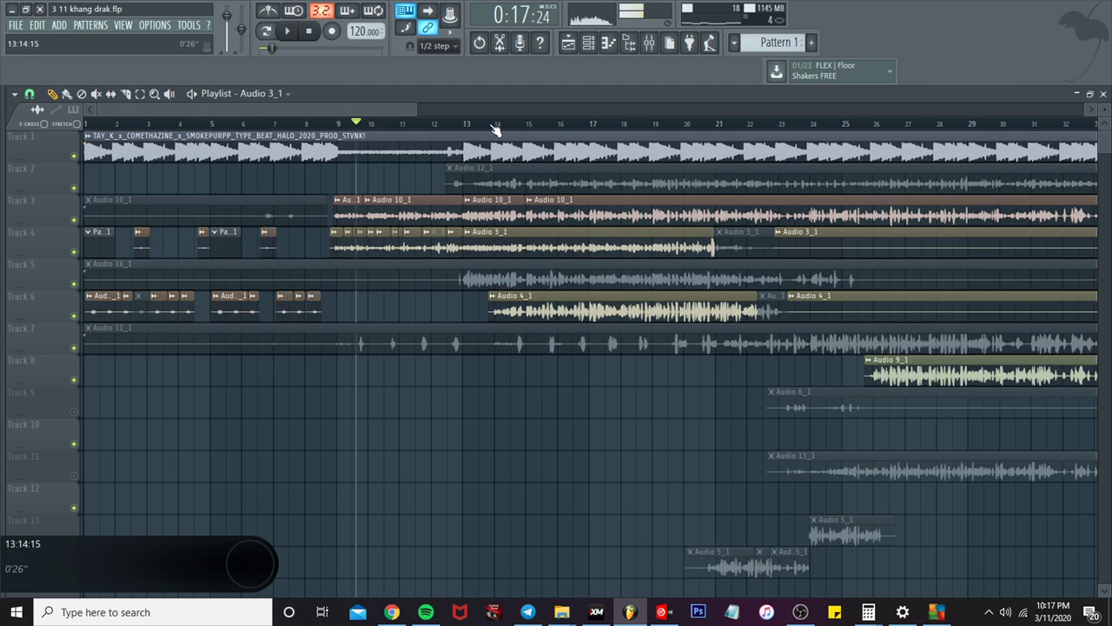
left_click(491, 125)
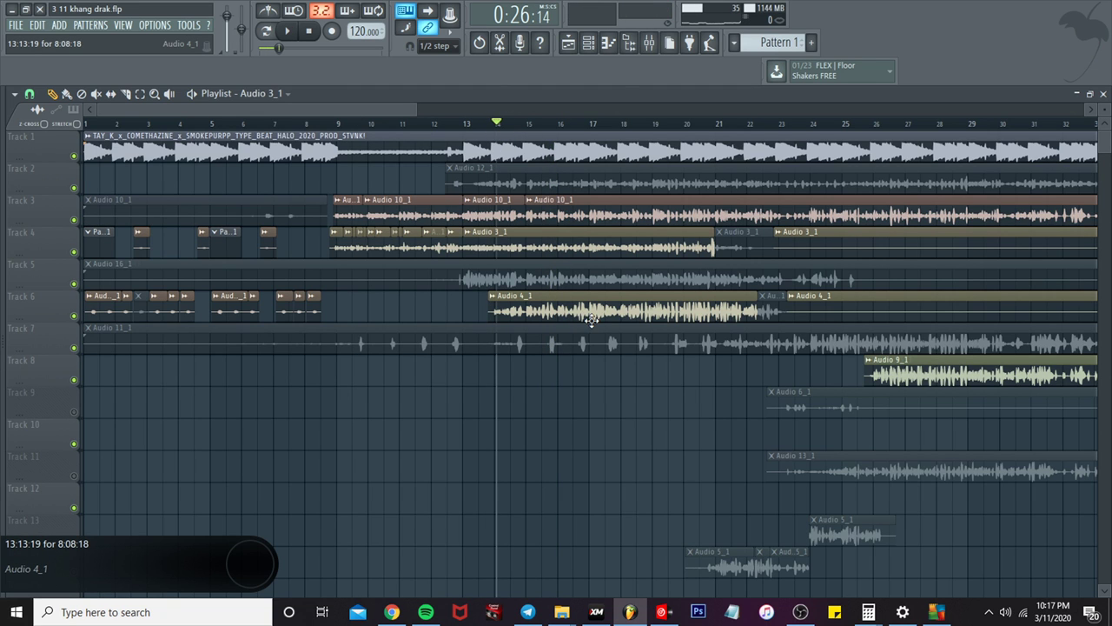
Step: Delete the muted Audio 3_1 piece after bar 21 on Track 4 and the muted Audio 10_1 clip at the start of Track 3
scroll(591, 320, "down", 3)
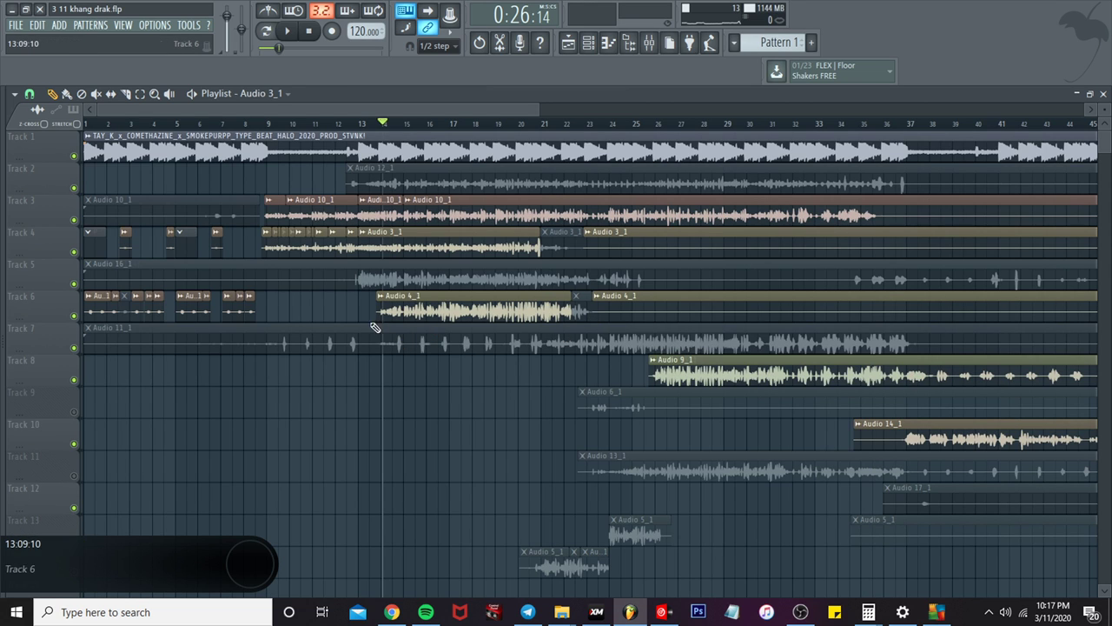
right_click(566, 249)
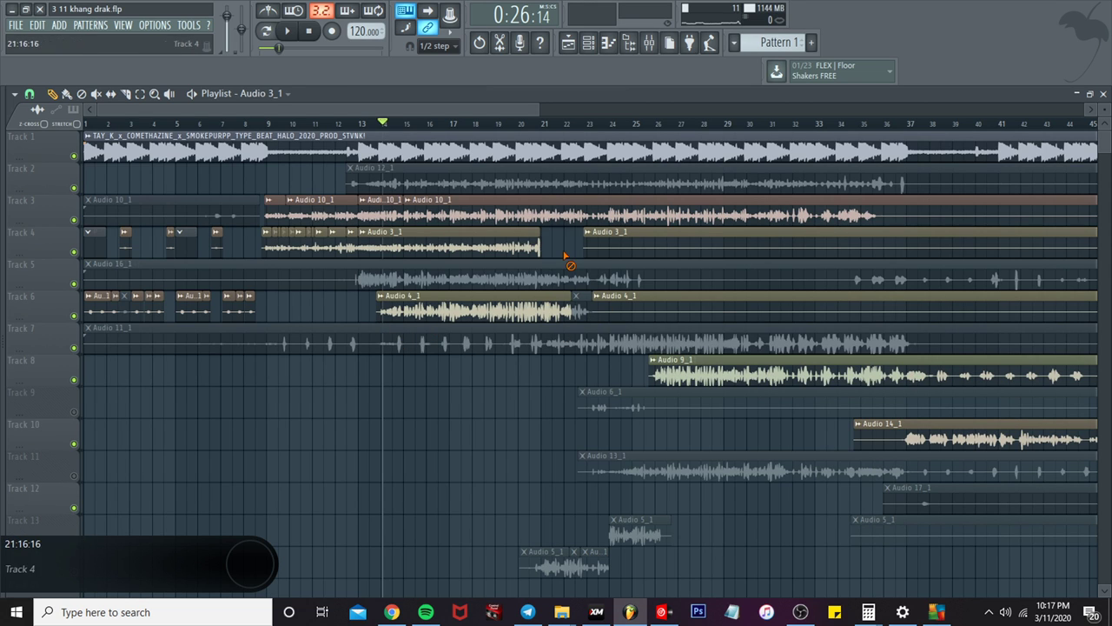
right_click(224, 218)
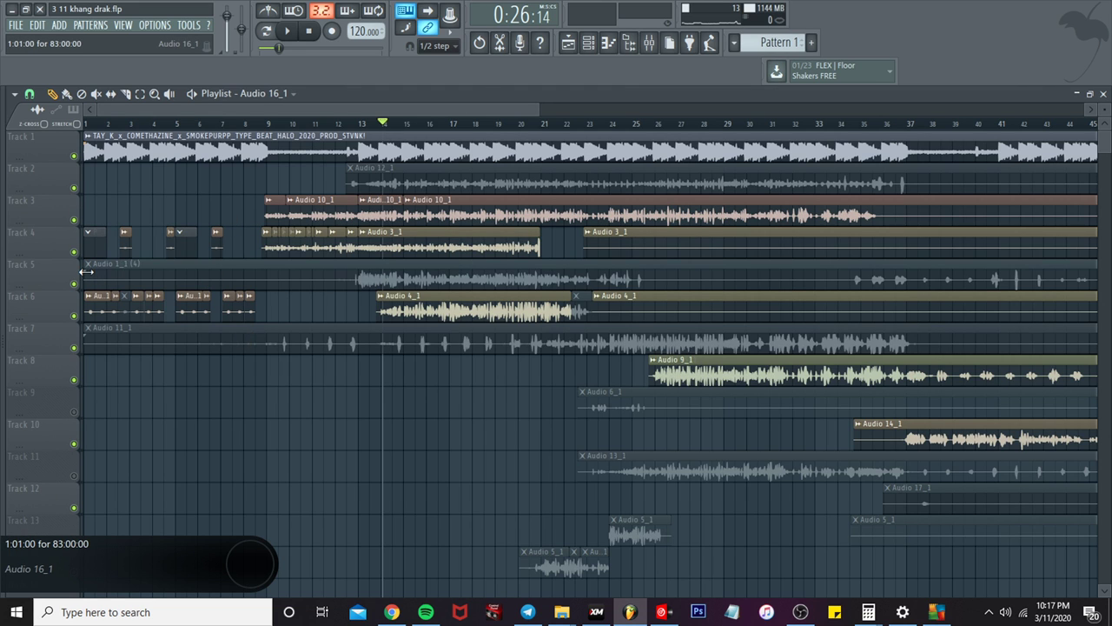
Step: Trim the start of Audio 1_1 (4) on Track 5 to about bar 31, and move Audio 16_1 to Track 14 with its start trimmed to about bar 30
left_click_drag(87, 272, 293, 263)
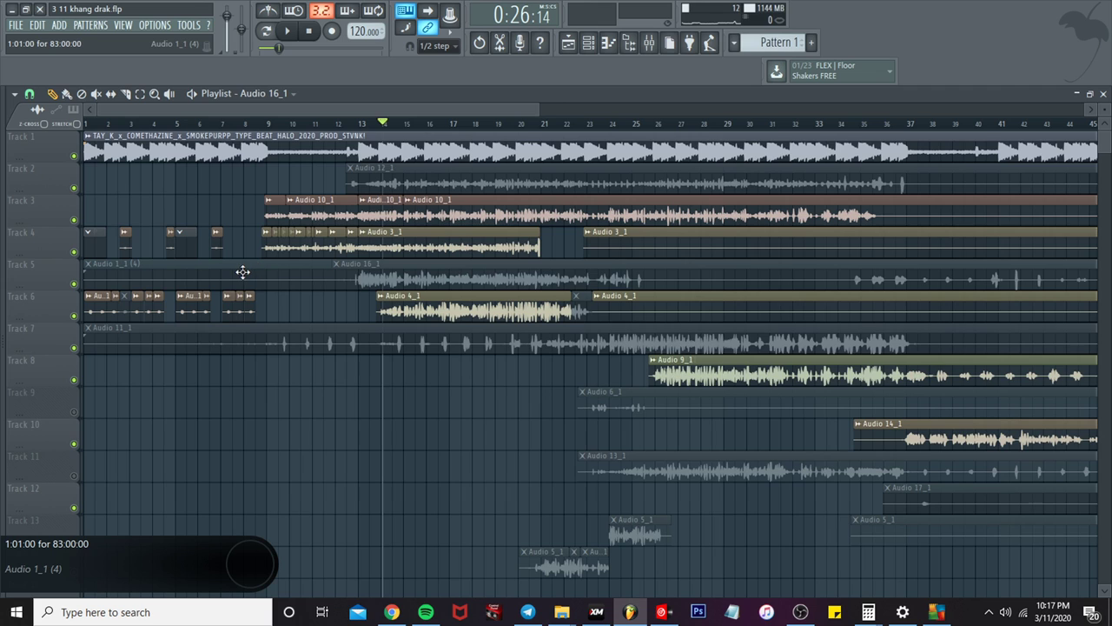
left_click_drag(88, 274, 776, 274)
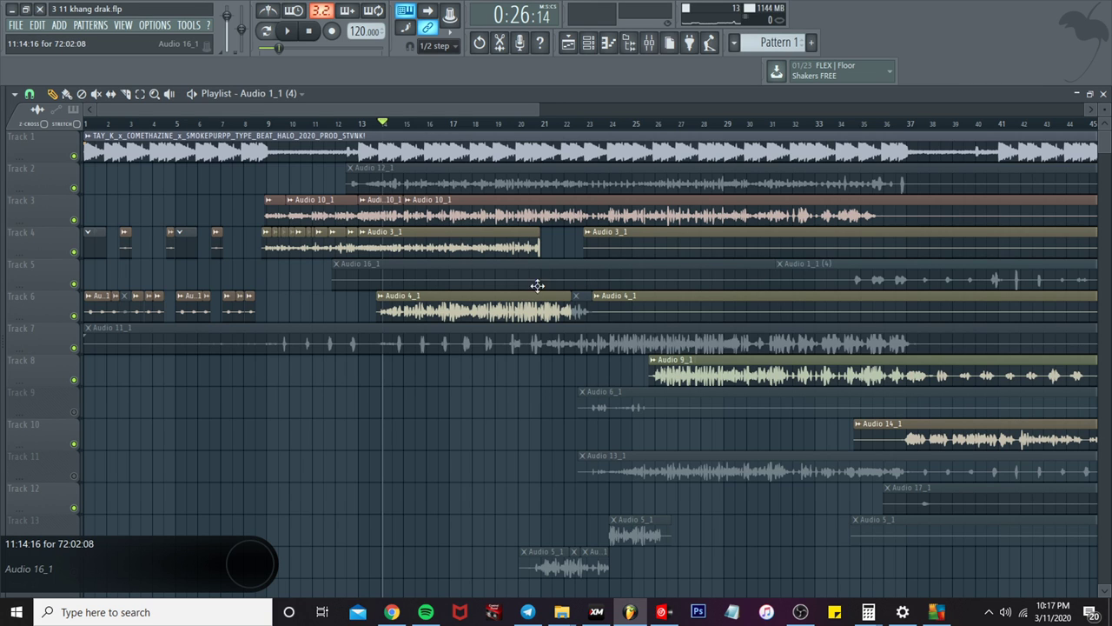
left_click_drag(596, 273, 616, 575)
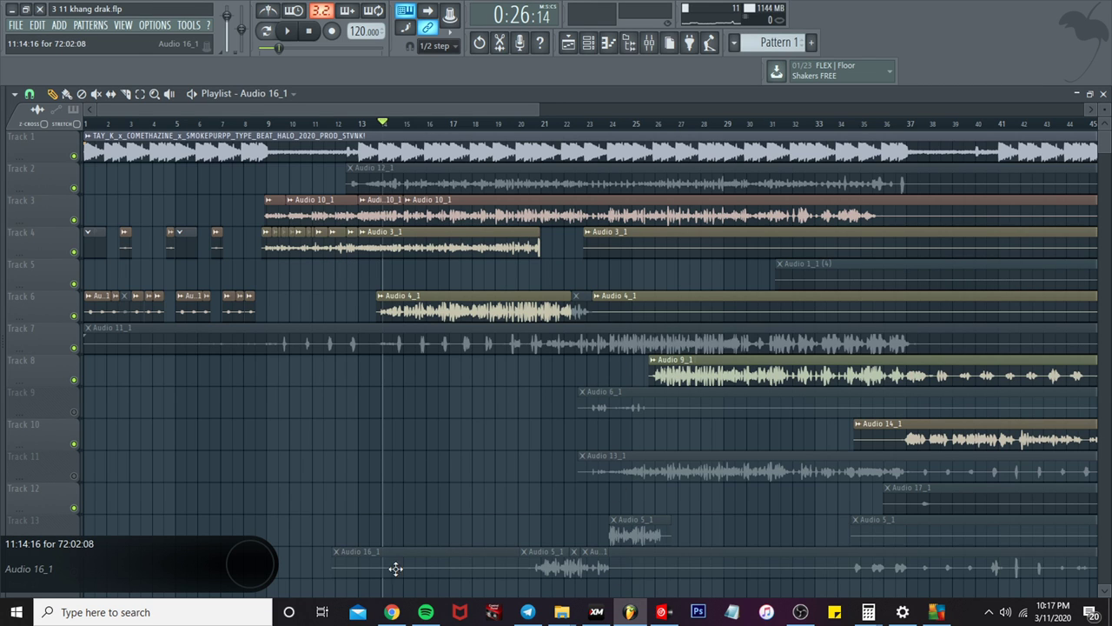
left_click_drag(334, 565, 752, 548)
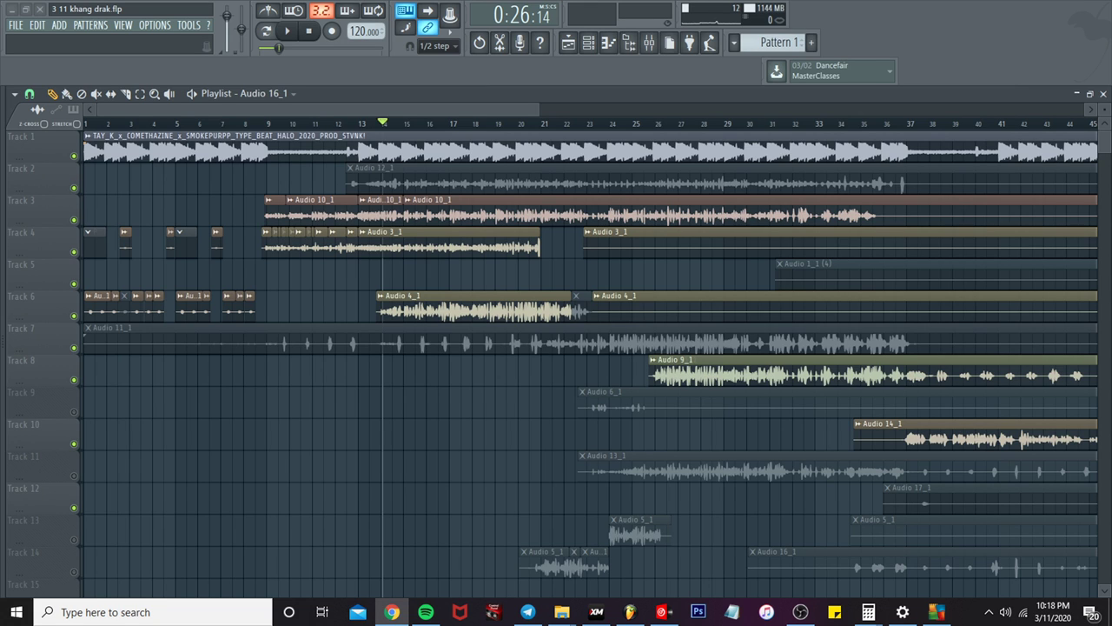
Step: Delete the trailing silent pieces on Tracks 6 and 4, and trim the ends of Audio 10_1 and Audio 12_1 to about bars 36 and 38
scroll(685, 302, "down", 2)
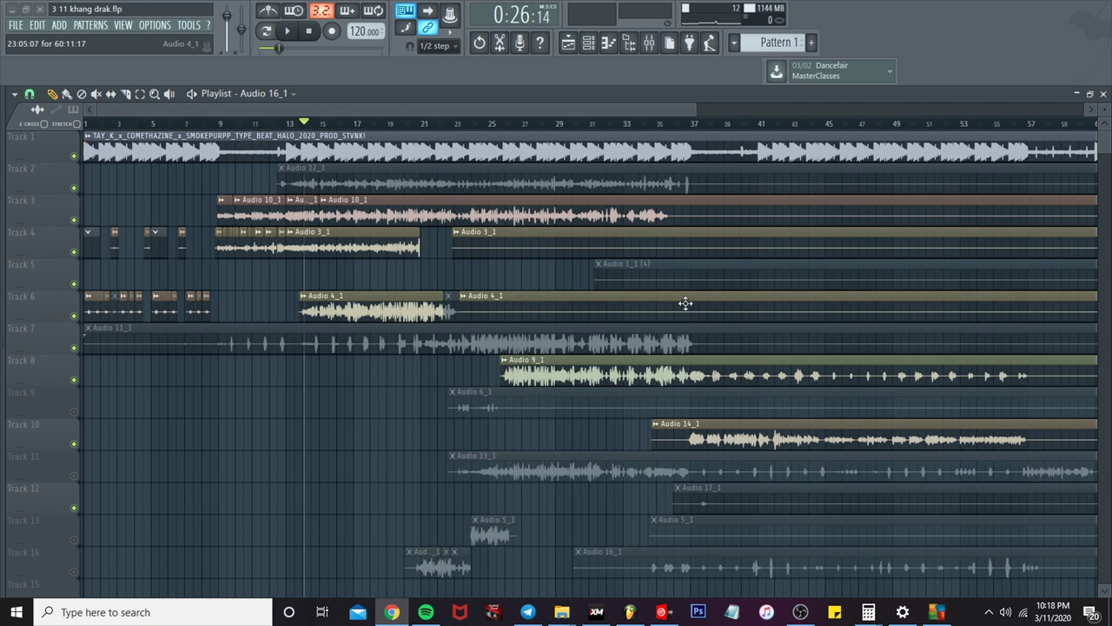
scroll(469, 295, "down", 1)
left_click_drag(434, 309, 788, 271)
scroll(788, 271, "down", 2)
right_click(679, 284)
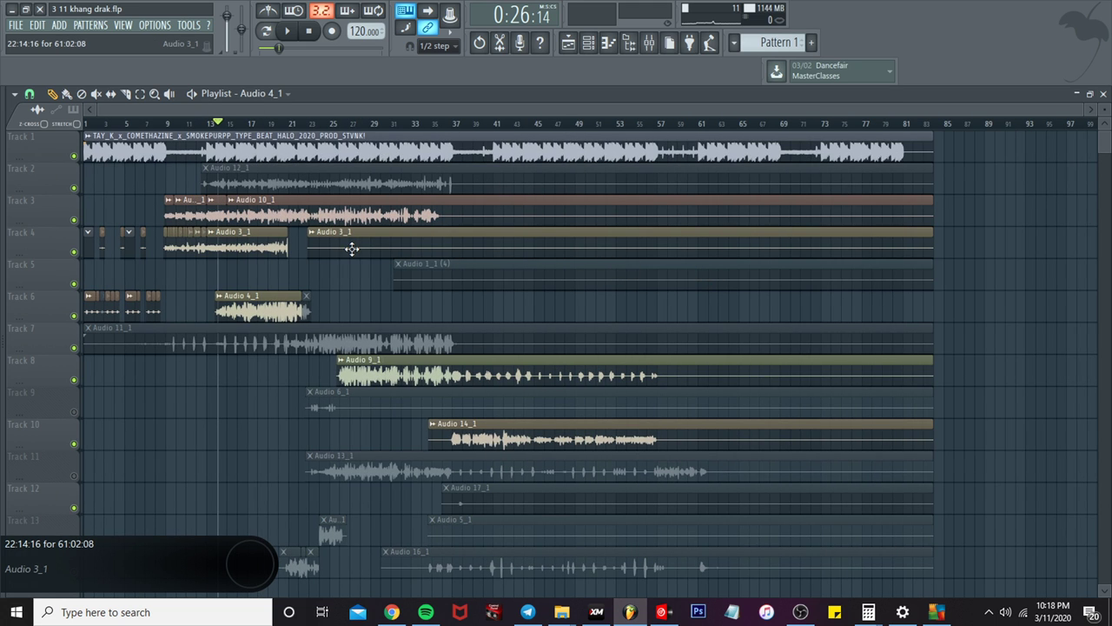
right_click(321, 244)
left_click_drag(929, 212, 435, 214)
left_click_drag(929, 177, 504, 170)
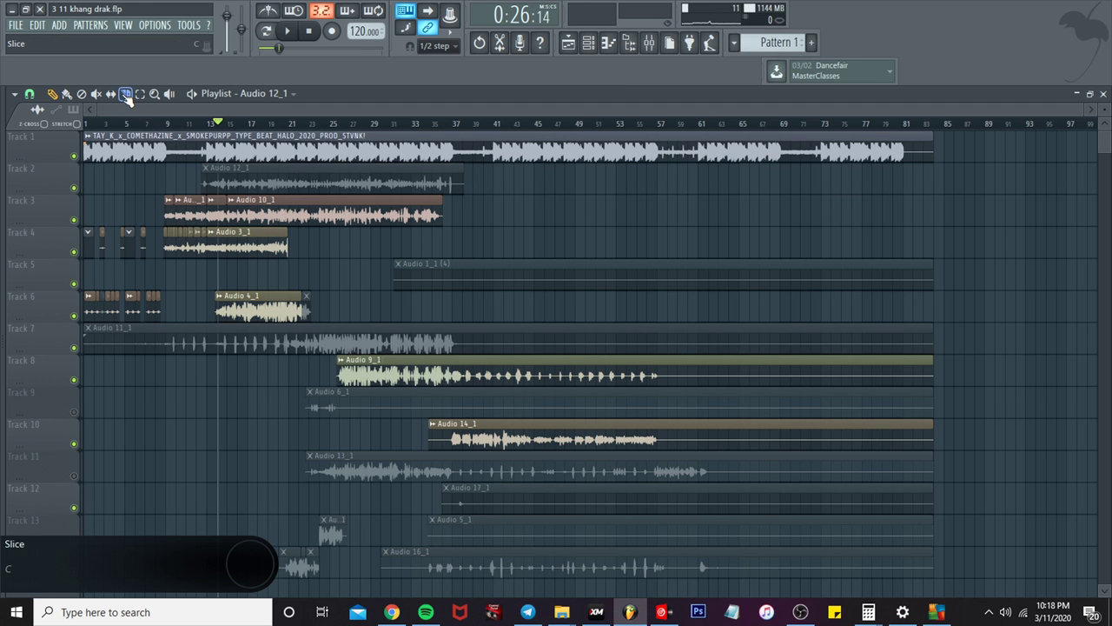
Step: Unmute Track 11 and Track 9
scroll(215, 243, "down", 4)
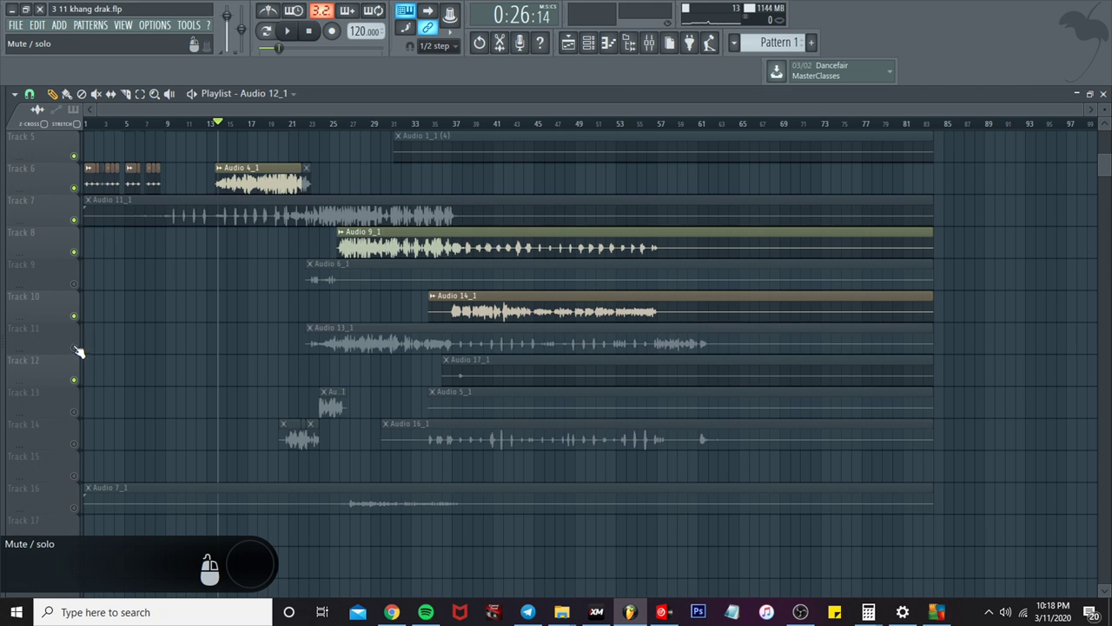
left_click(76, 347)
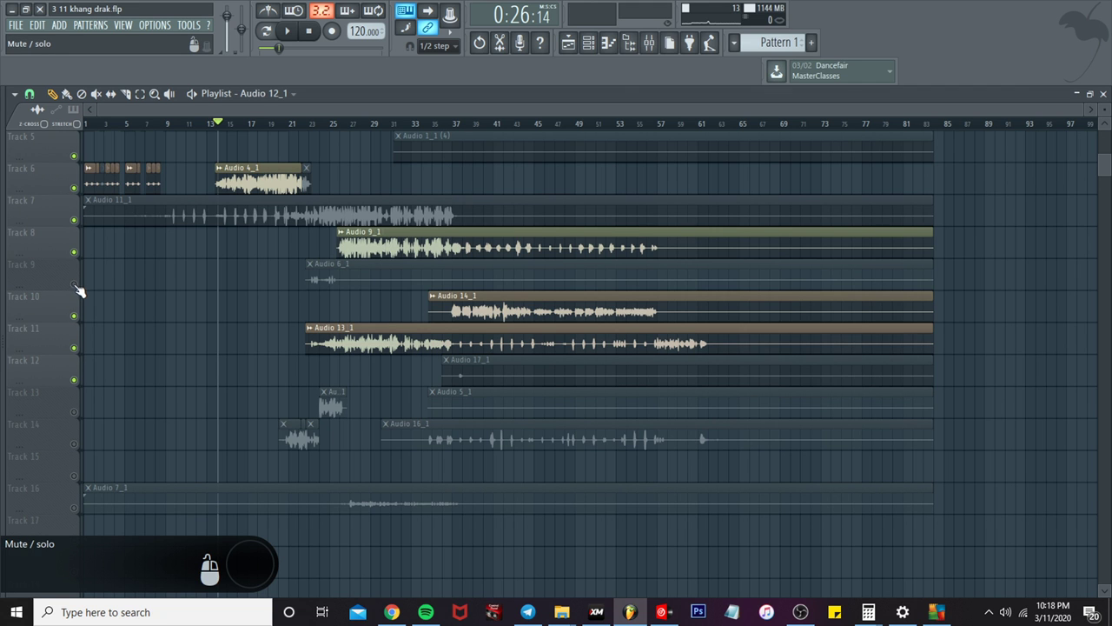
left_click(74, 284)
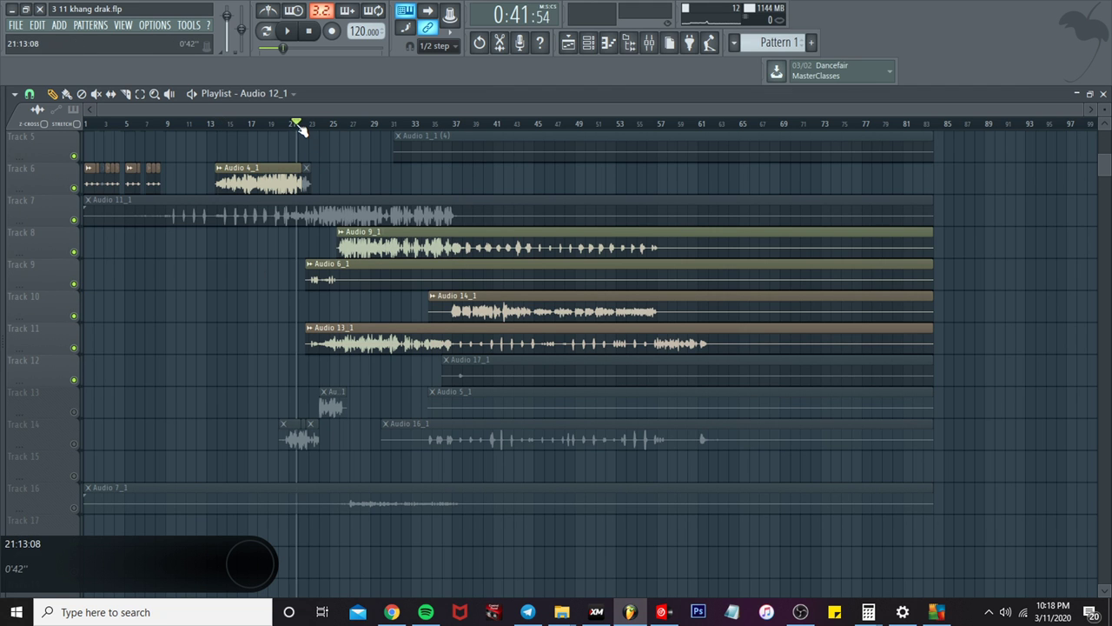
Step: Play the song from just before bar 22 and trim the start of Audio 6_1 on Track 9 to about bar 25
key("space")
scroll(301, 139, "up", 5)
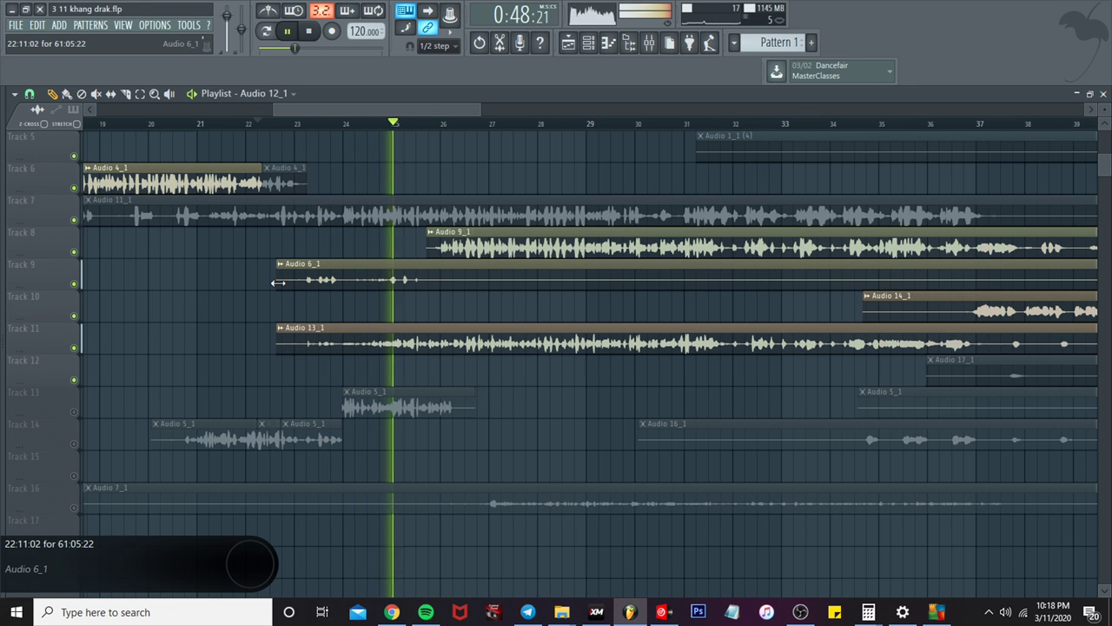
left_click(278, 283)
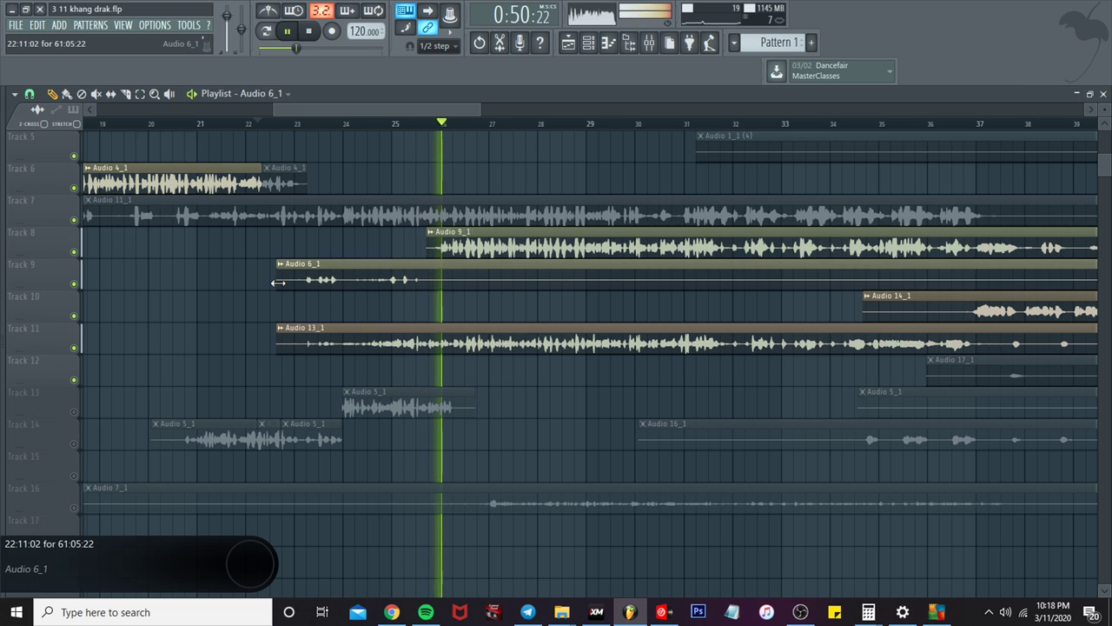
left_click_drag(278, 282, 400, 282)
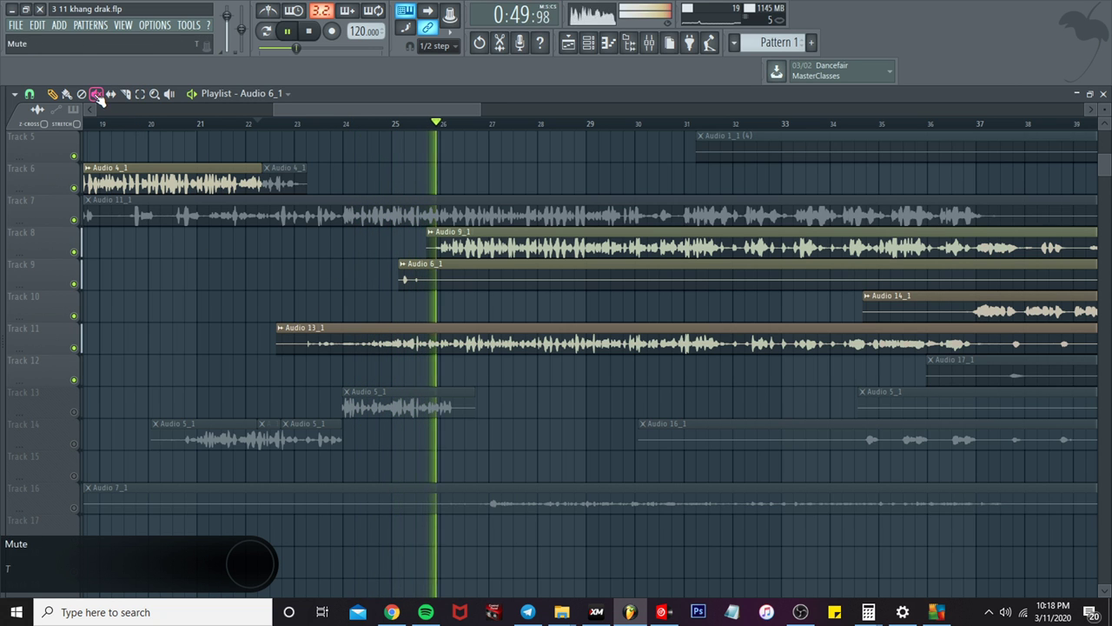
Step: Mute the Audio 13_1 clip on Track 11 and the Audio 6_1 clip on Track 9, replaying from about bar 24
left_click(482, 343)
scroll(484, 346, "down", 3)
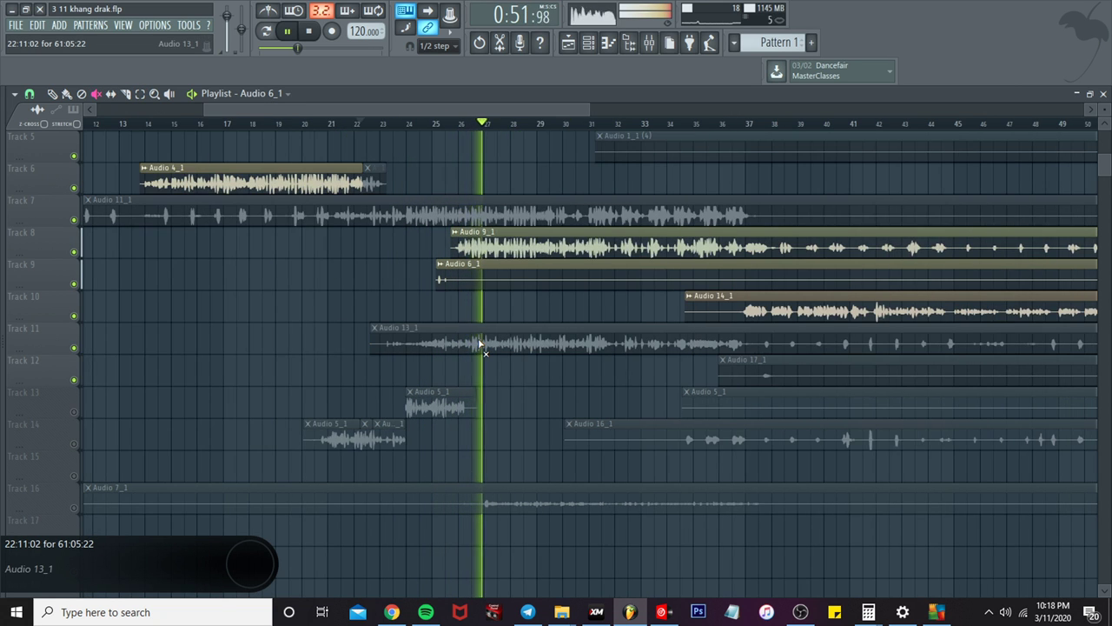
scroll(473, 304, "up", 4)
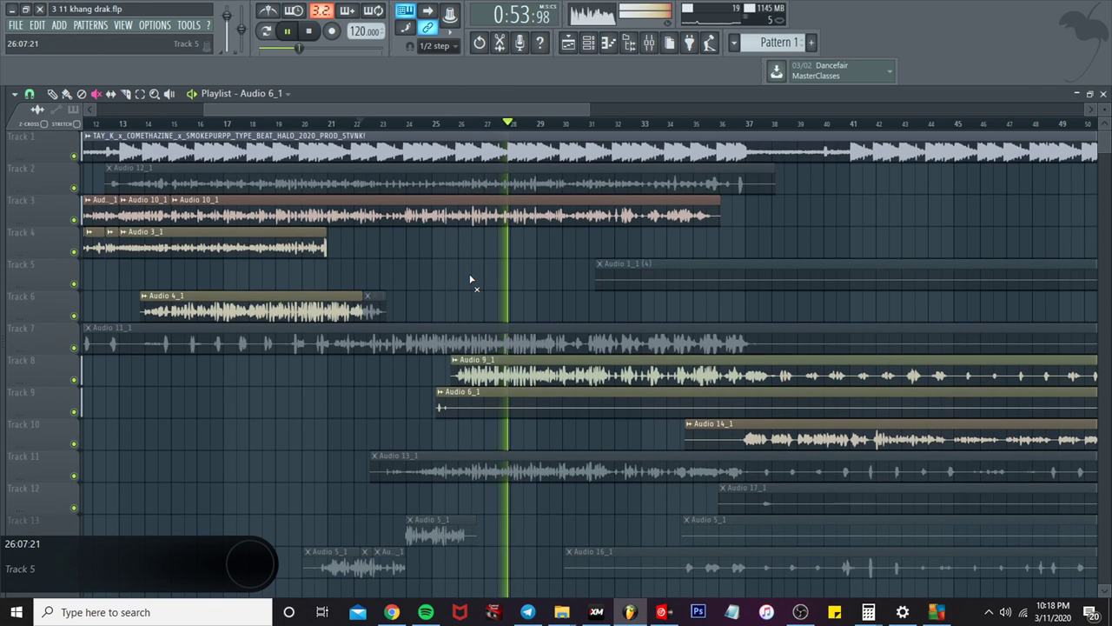
scroll(470, 279, "down", 1)
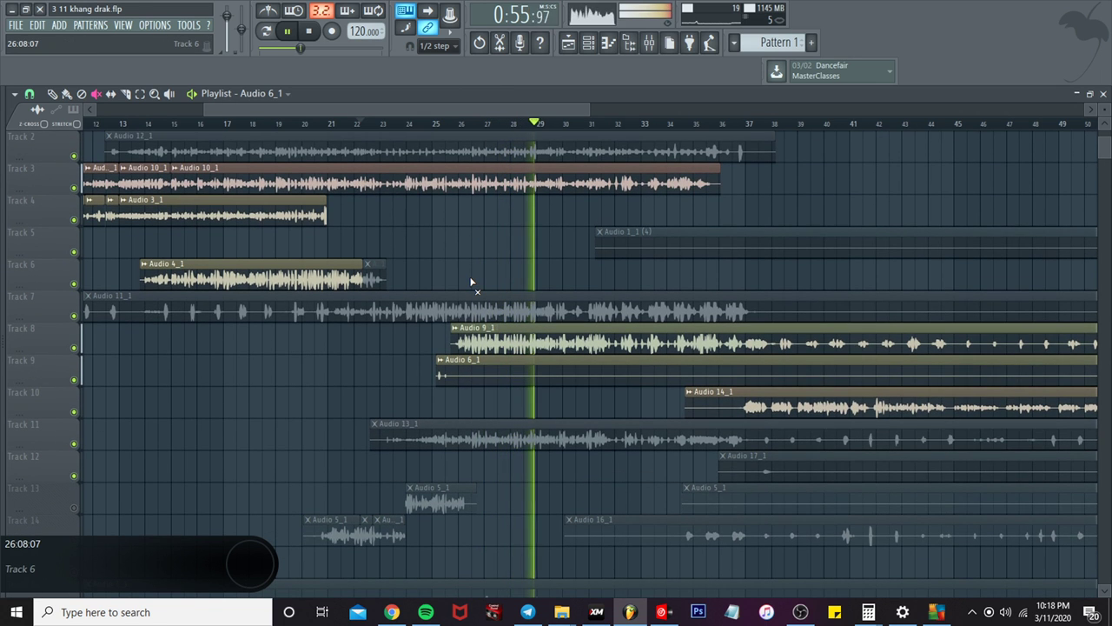
left_click(410, 123)
left_click(446, 379)
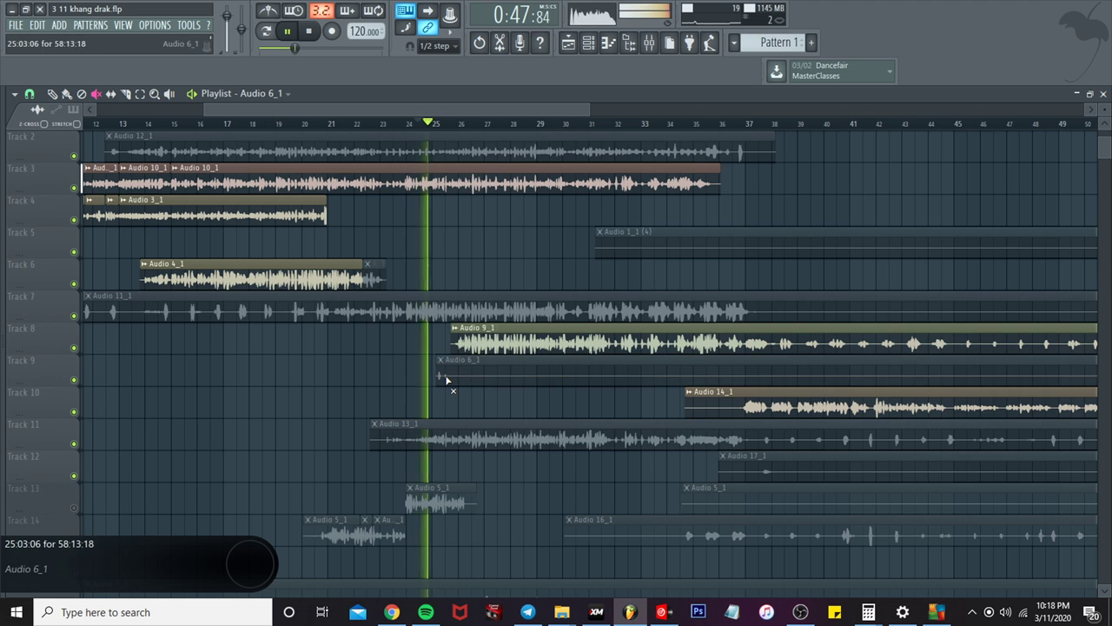
Step: Replay from about bar 24, trim the start of Audio 9_1 on Track 8 to about bar 27, and move the overlapping Audio 15_1 to Track 10
scroll(446, 379, "down", 2)
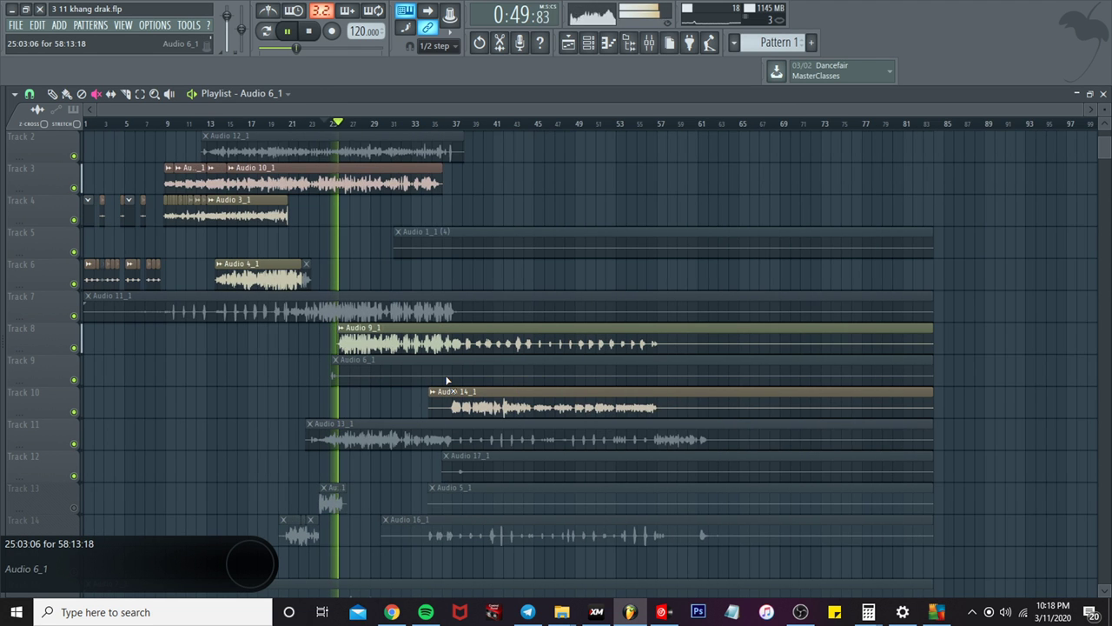
scroll(318, 372, "up", 2)
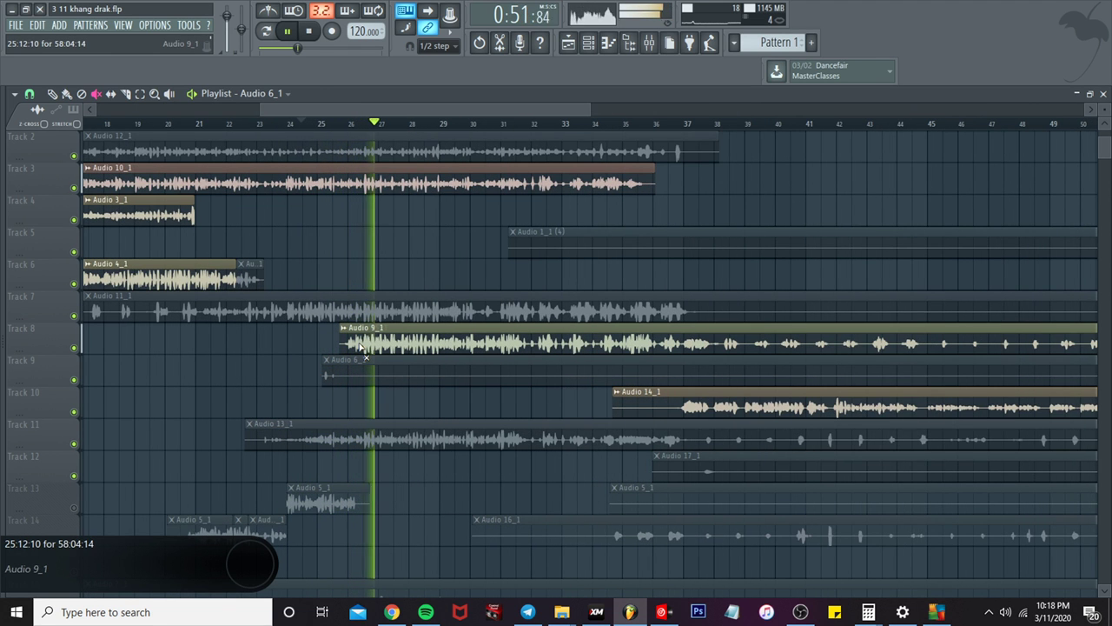
left_click(53, 94)
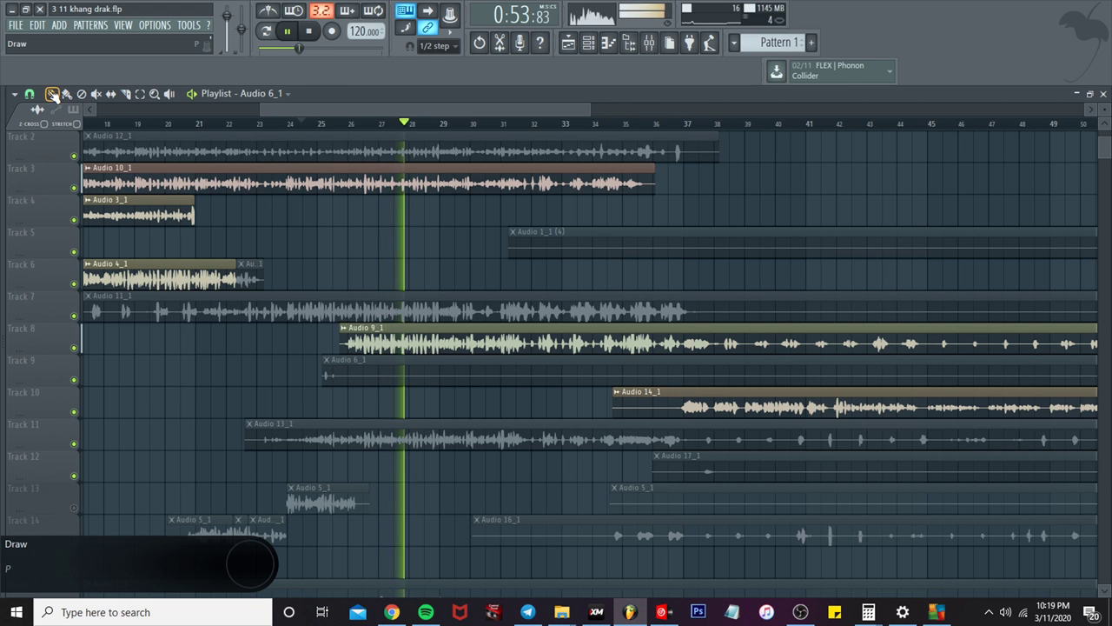
left_click(298, 124)
scroll(320, 365, "up", 1)
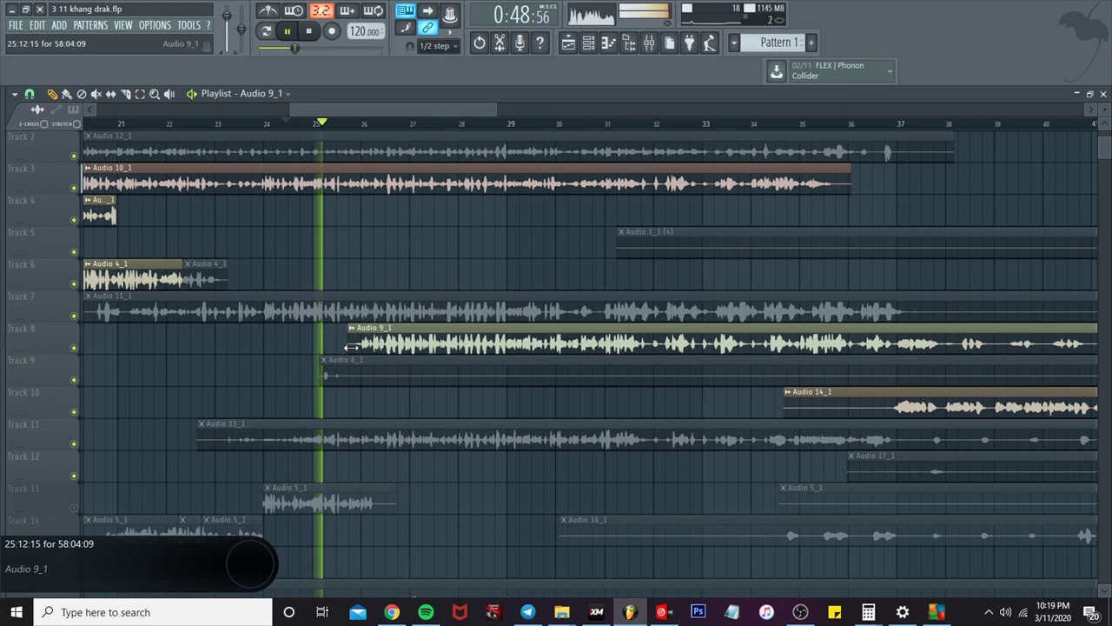
left_click_drag(351, 346, 371, 346)
left_click(349, 409)
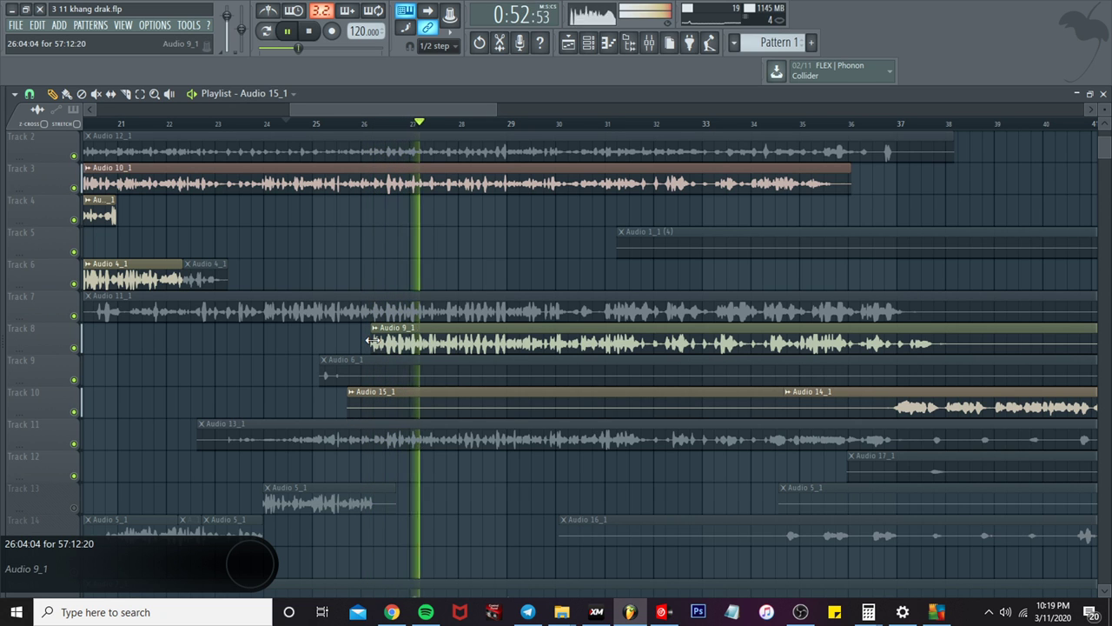
left_click_drag(371, 341, 428, 345)
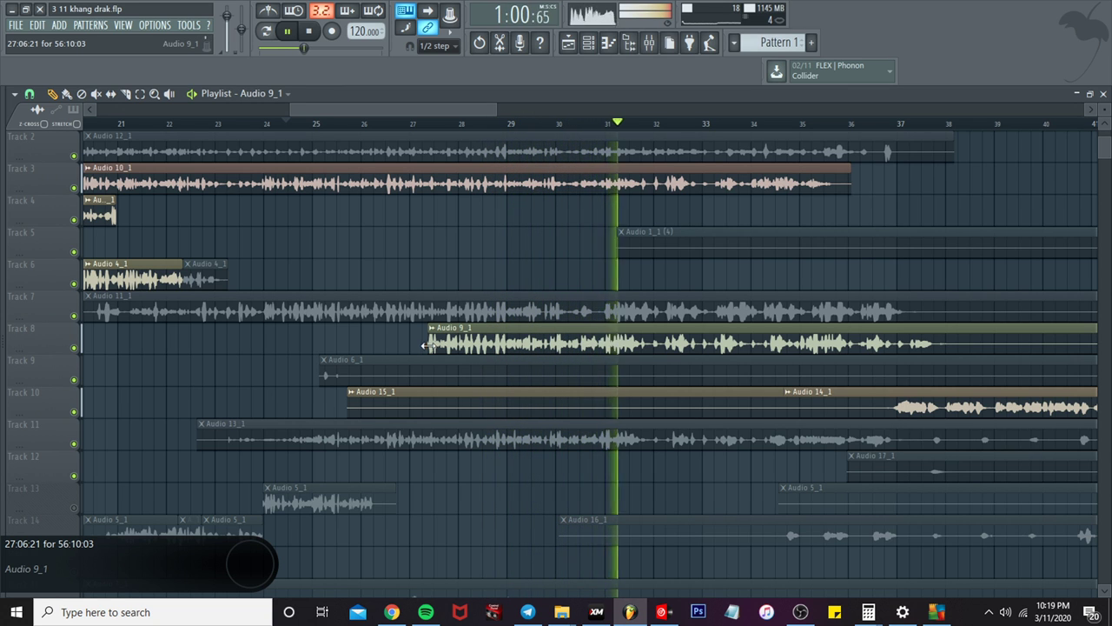
Step: Slice Audio 9_1 on Track 8 at about bars 37 and 38 and delete its silent remainder, replaying from about bar 24
scroll(427, 346, "down", 6)
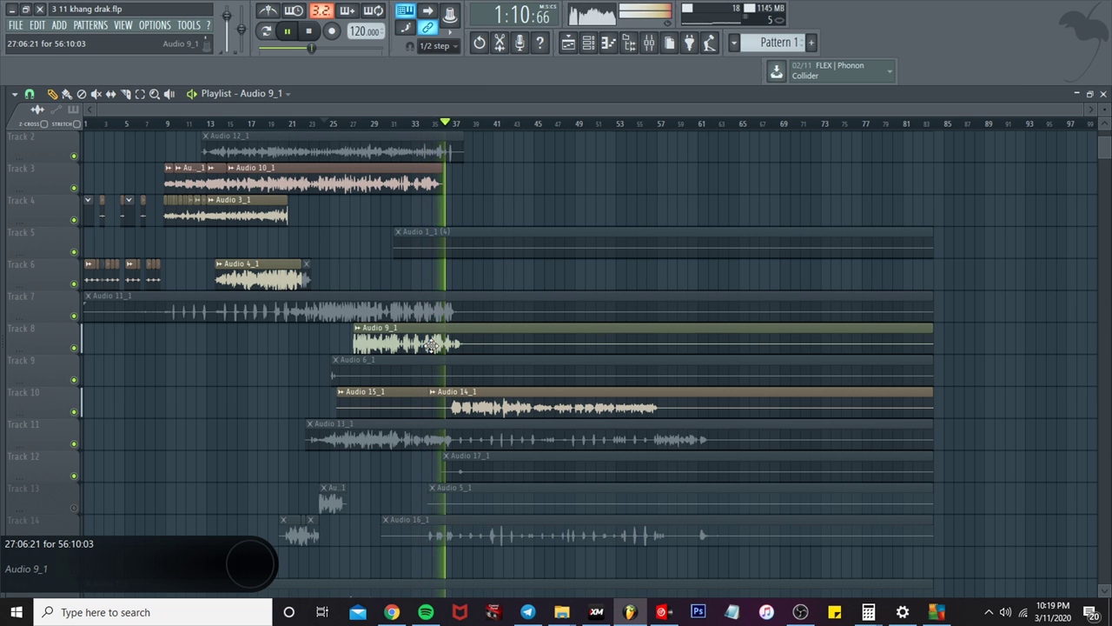
scroll(432, 345, "up", 3)
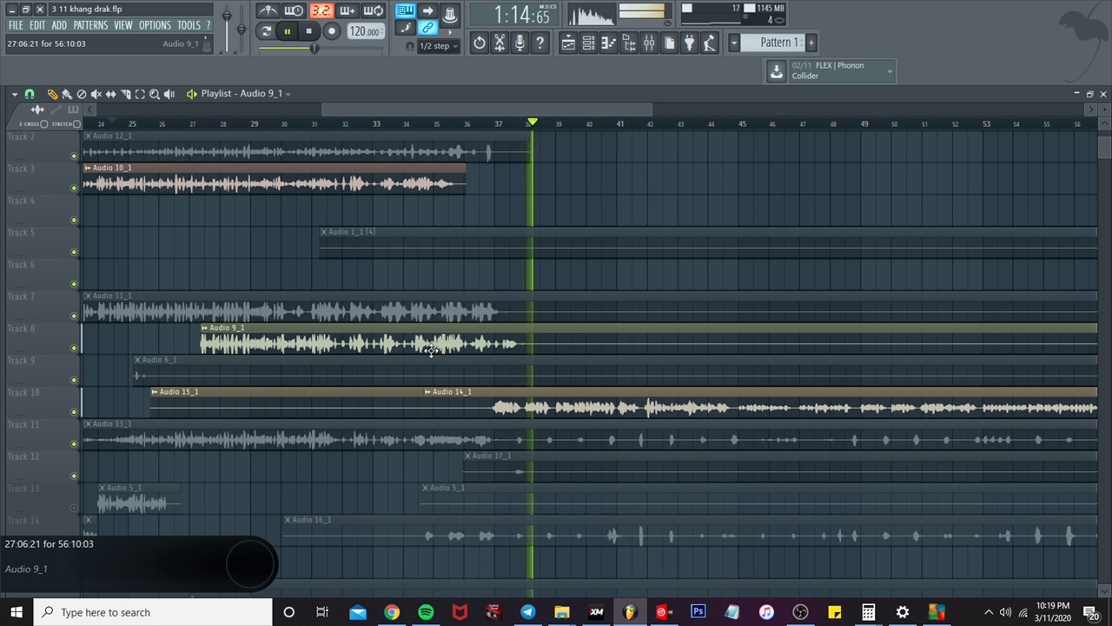
scroll(430, 348, "down", 2)
left_click(219, 123)
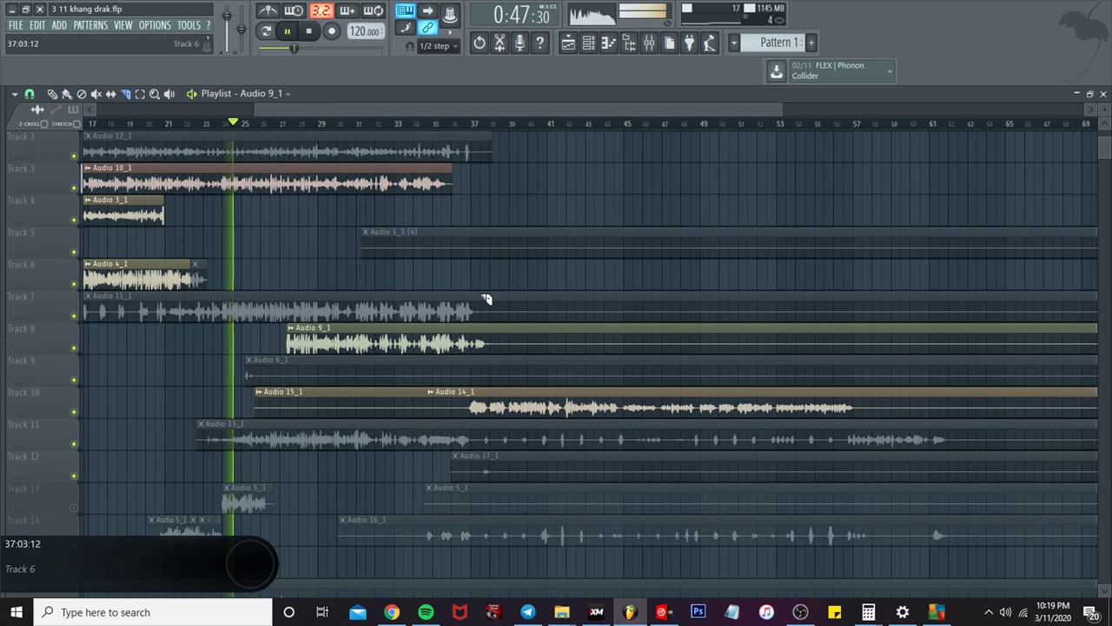
scroll(457, 345, "up", 3)
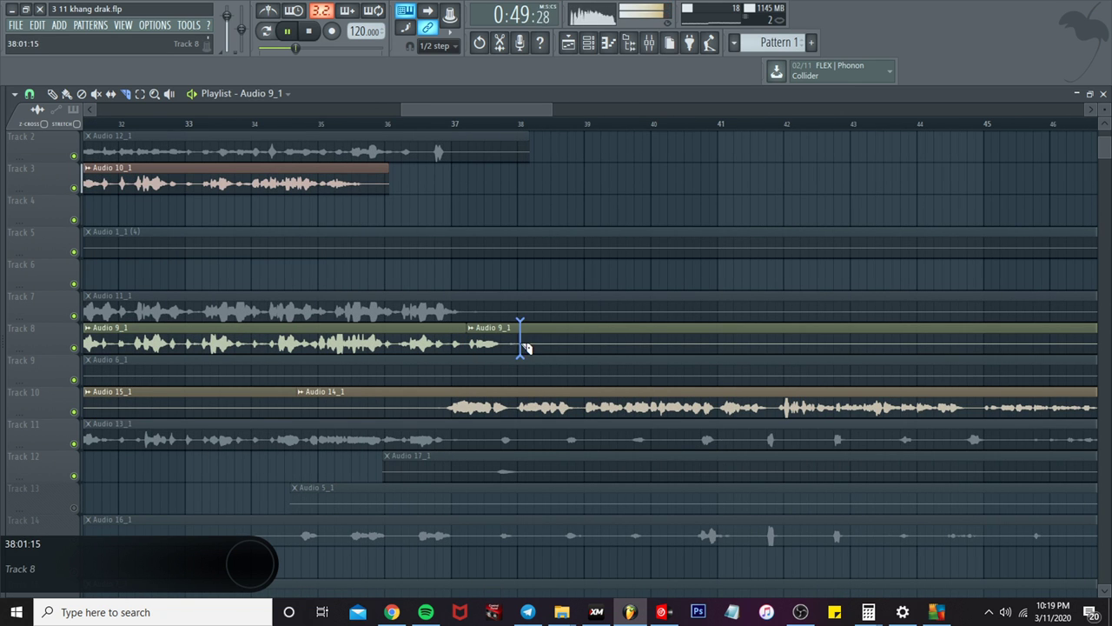
scroll(405, 280, "down", 5)
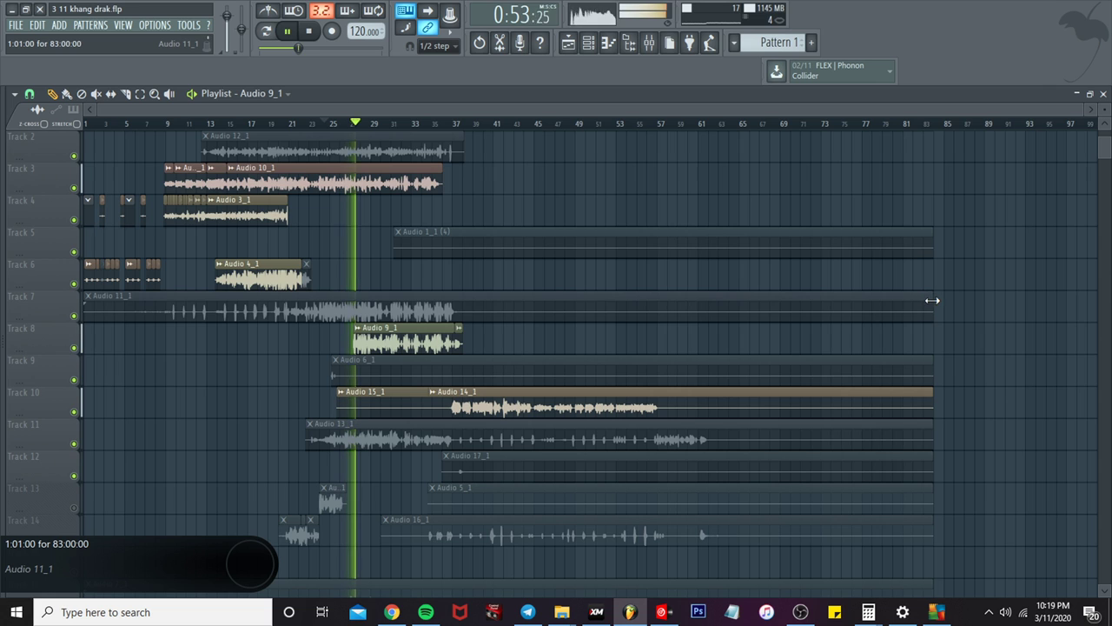
Step: Trim the ends of Audio 11_1 and Audio 17_1 to about bars 40 and 46, and delete the long silent clips on Tracks 5, 9 and 13
left_click_drag(931, 300, 491, 300)
right_click(514, 246)
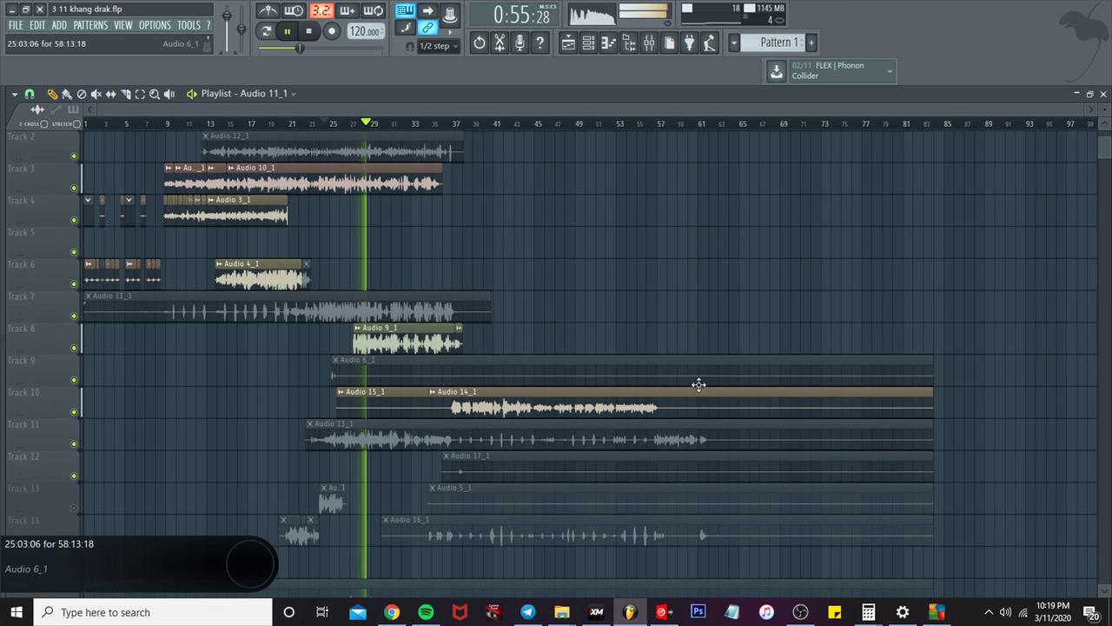
right_click(912, 376)
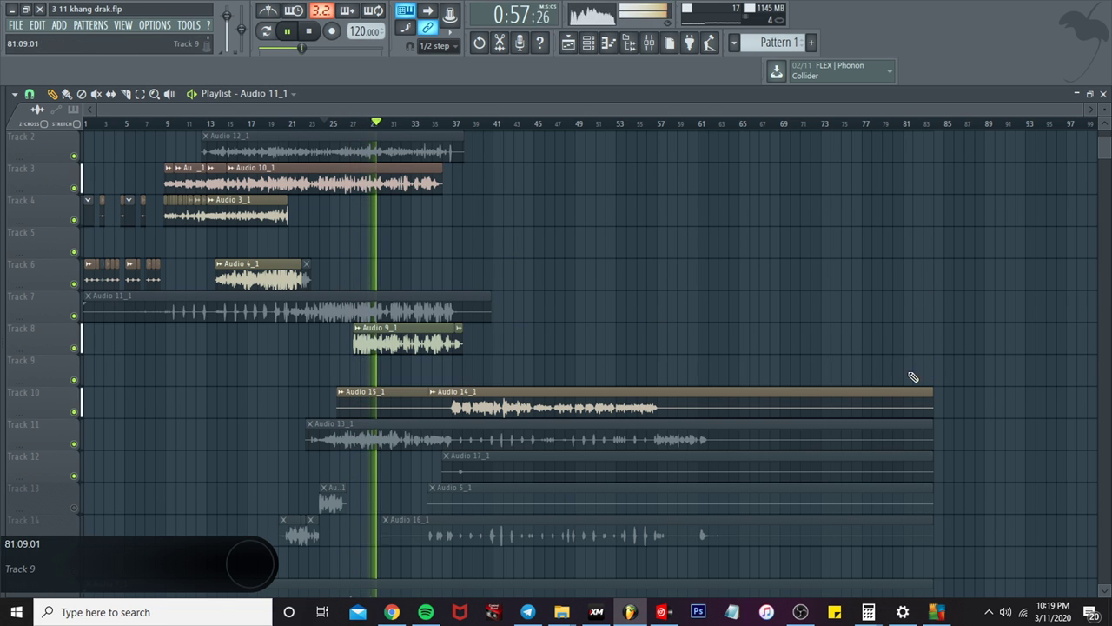
left_click_drag(930, 467, 632, 475)
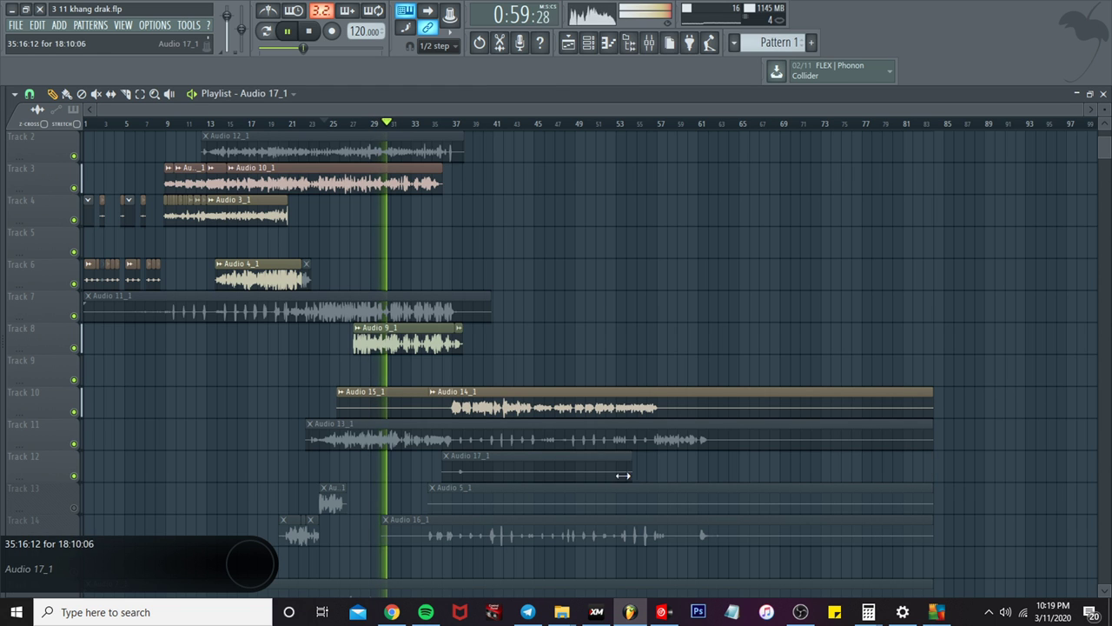
right_click(617, 507)
Step: Trim Audio 7_1 on Track 16 so it runs from about bar 23 to bar 41
scroll(626, 509, "down", 2)
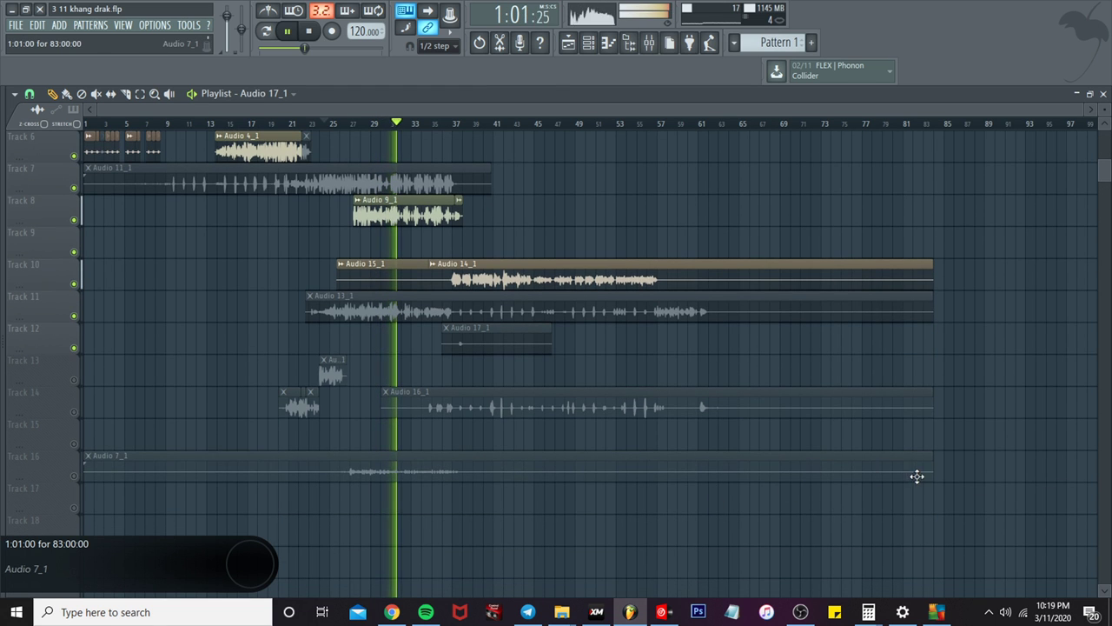
left_click_drag(508, 477, 498, 475)
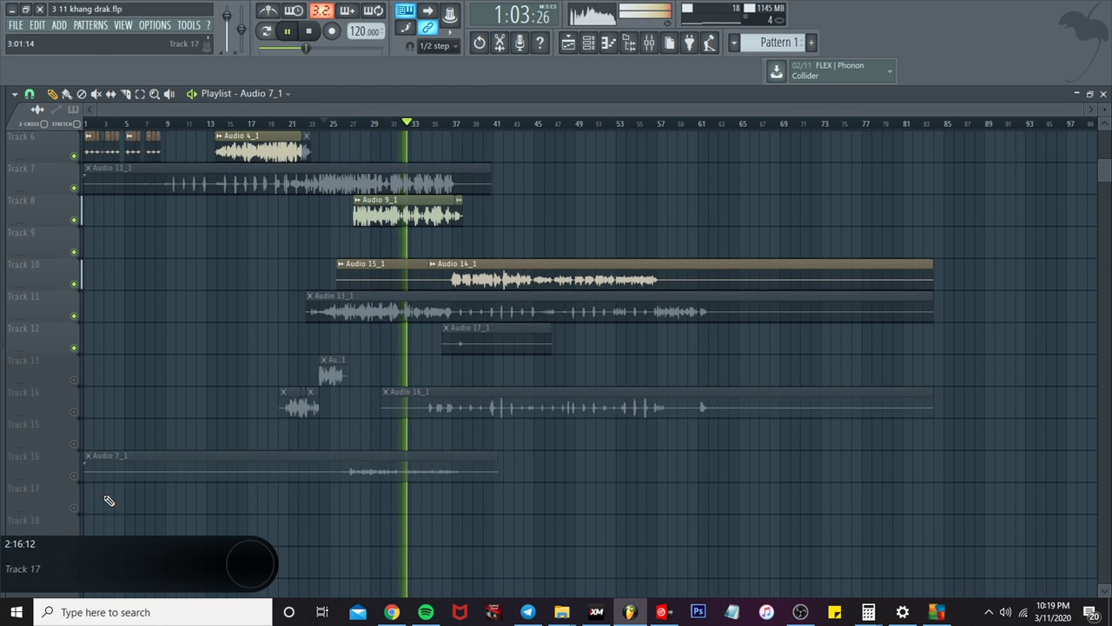
left_click_drag(83, 469, 310, 474)
Step: Move Audio 15_1 from Track 10 up to Track 9 at the same start position and mute it
scroll(92, 288, "up", 2)
scroll(206, 278, "up", 1)
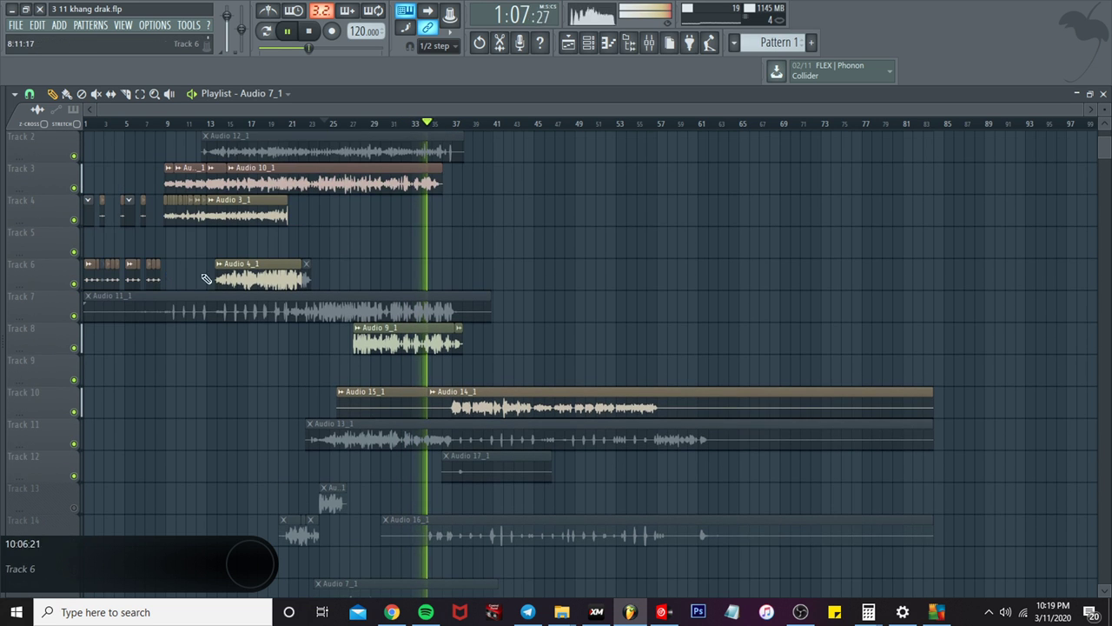
scroll(312, 299, "up", 2)
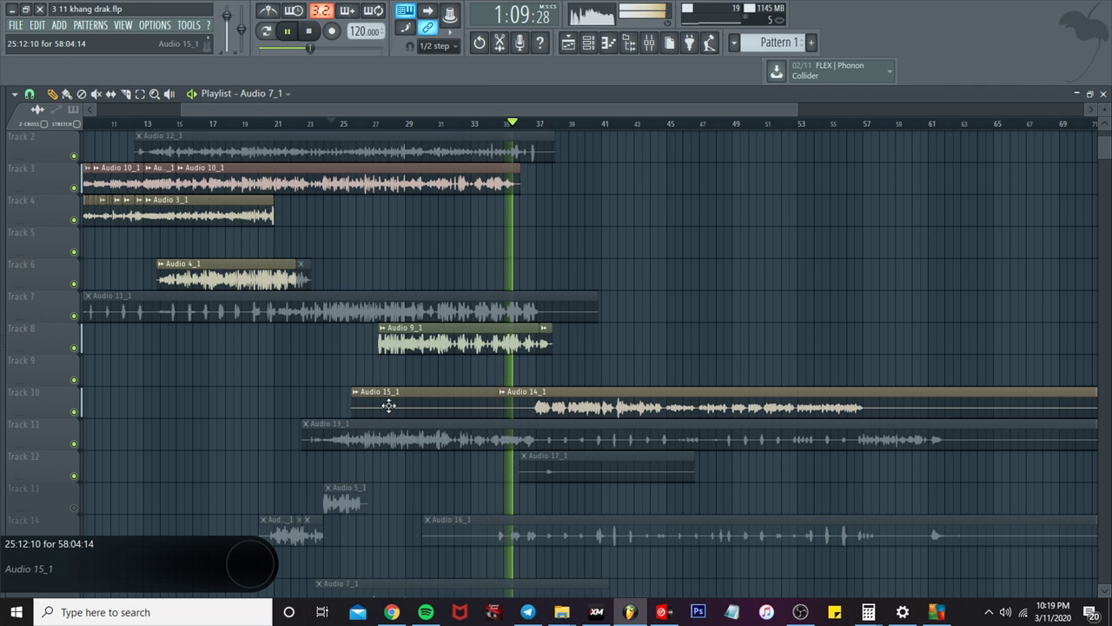
left_click_drag(389, 406, 369, 372)
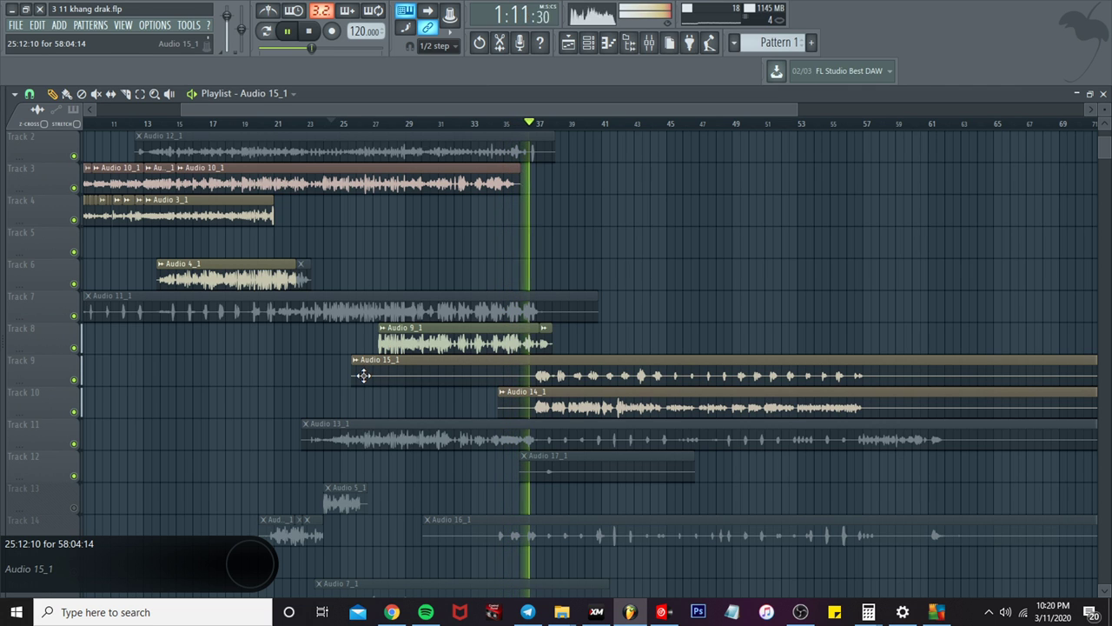
left_click(97, 93)
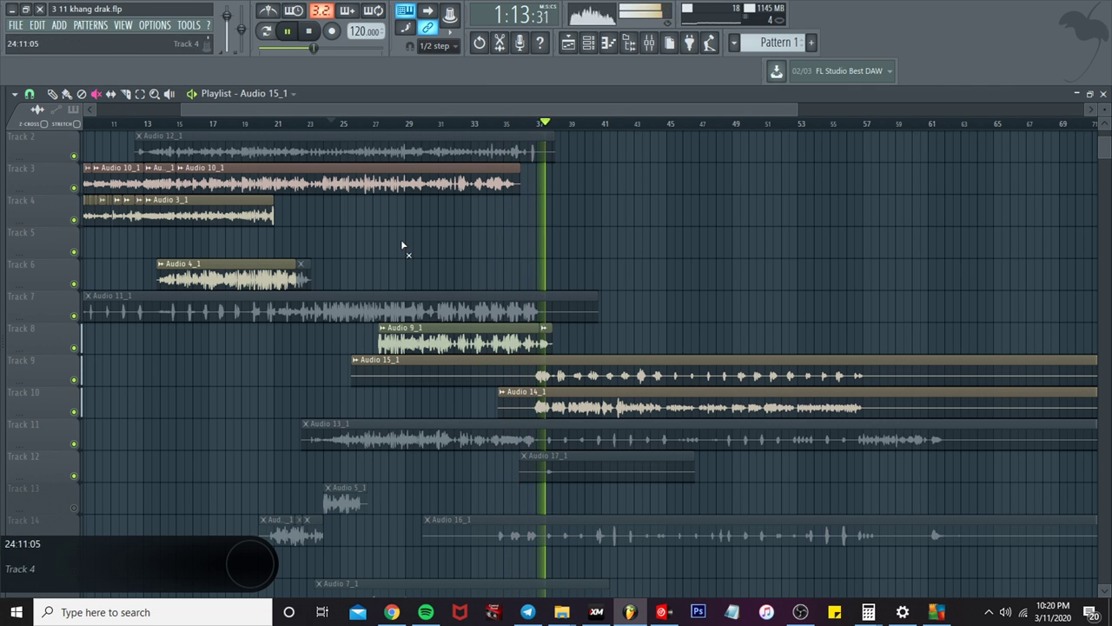
left_click(628, 383)
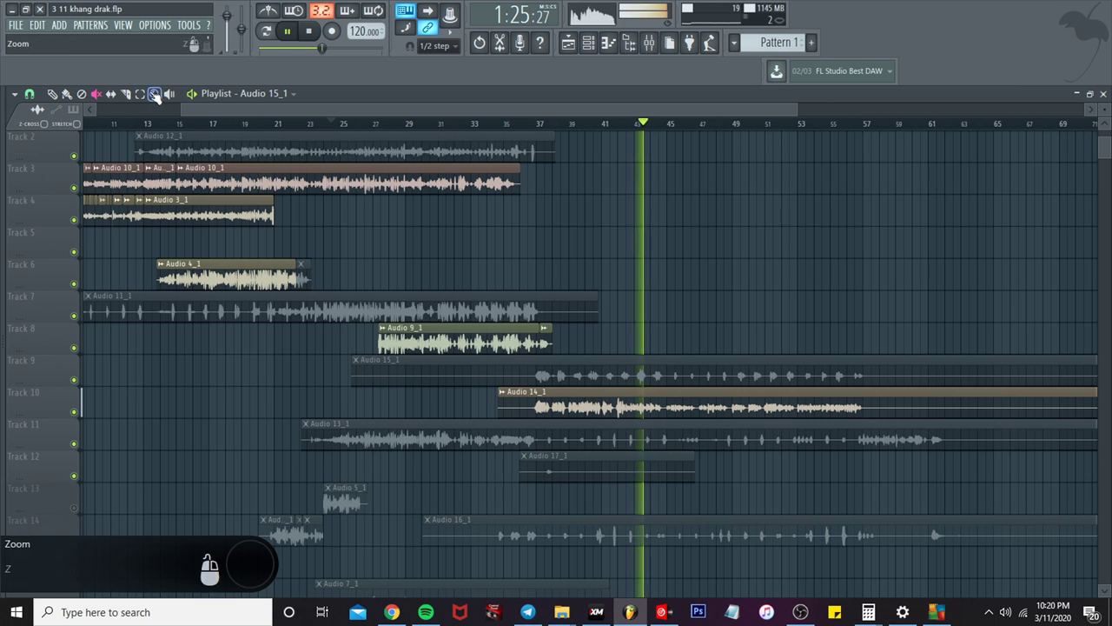
Step: Stop playback, send "whats that key brto" to the vocalist's open chat in Telegram, and return to FL Studio
key("space")
left_click(527, 612)
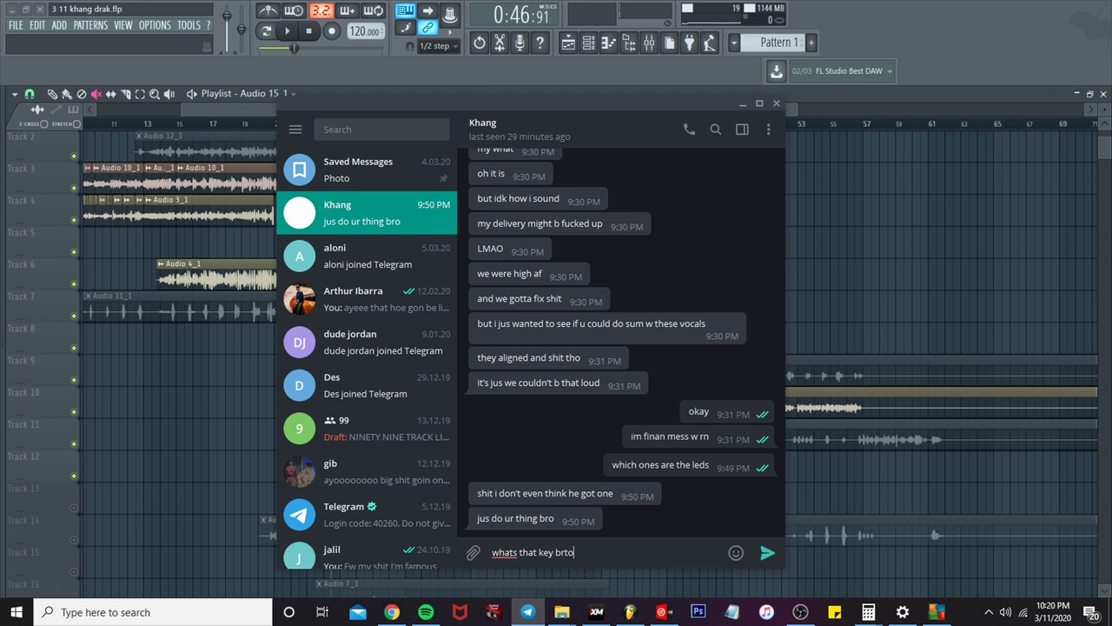
key("Return")
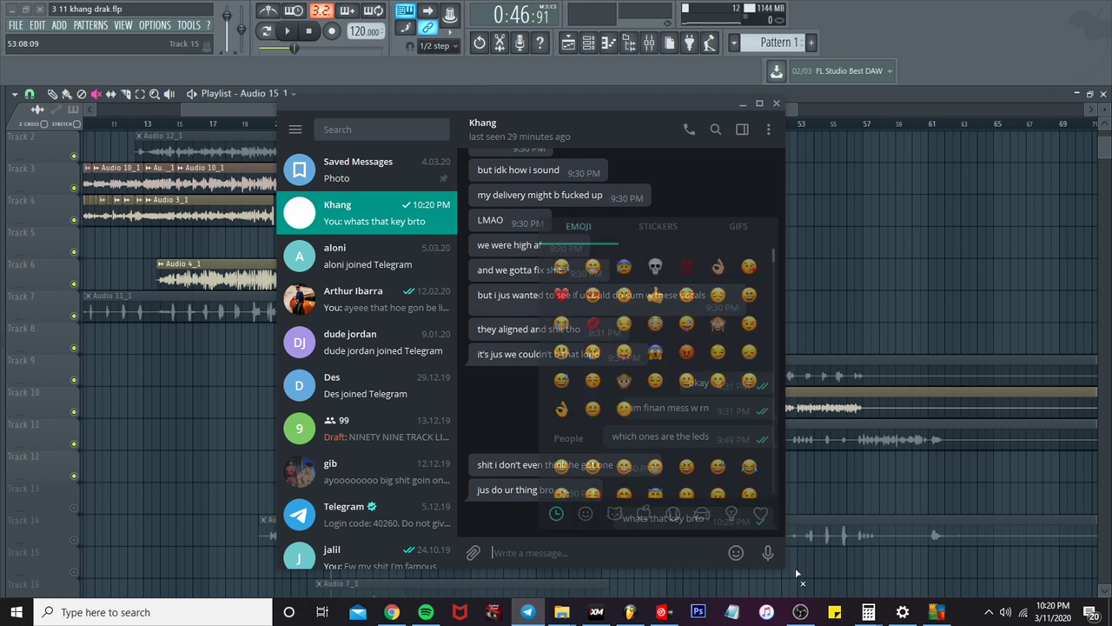
left_click(855, 17)
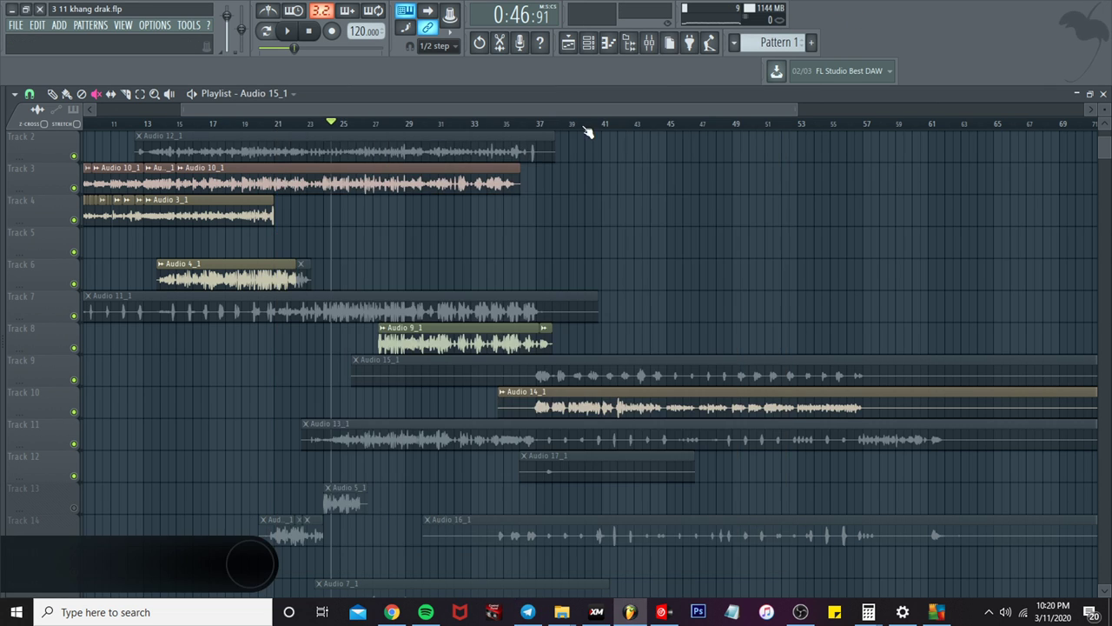
Step: Unmute Audio 11_1 on Track 7 and replay the arrangement from about bar 9
scroll(374, 205, "down", 3)
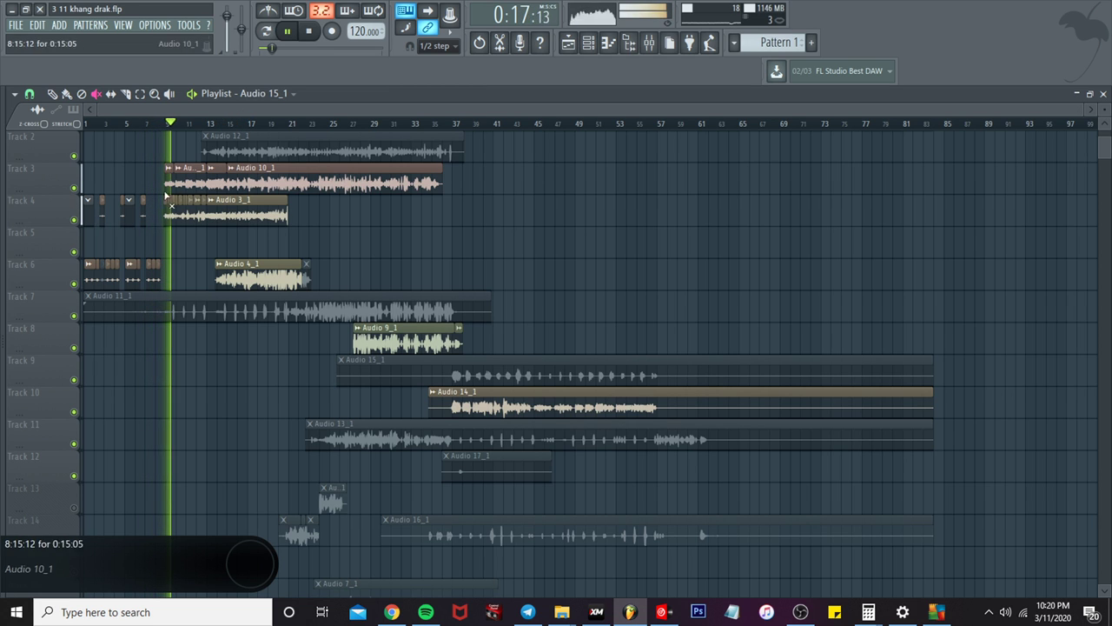
scroll(137, 209, "up", 8)
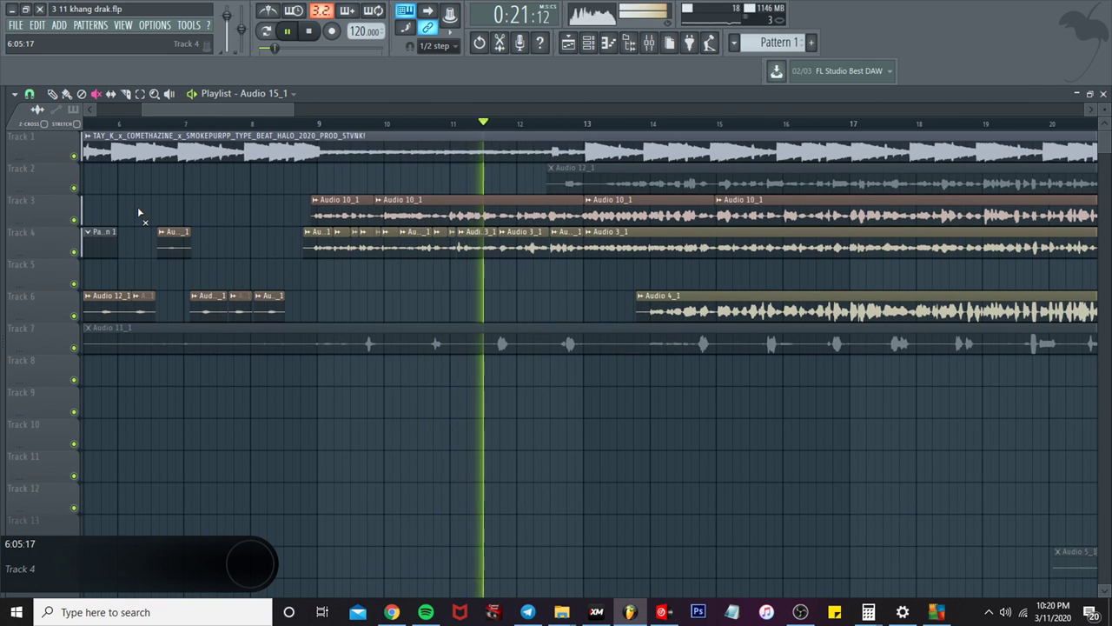
scroll(137, 206, "down", 3)
scroll(138, 207, "up", 3)
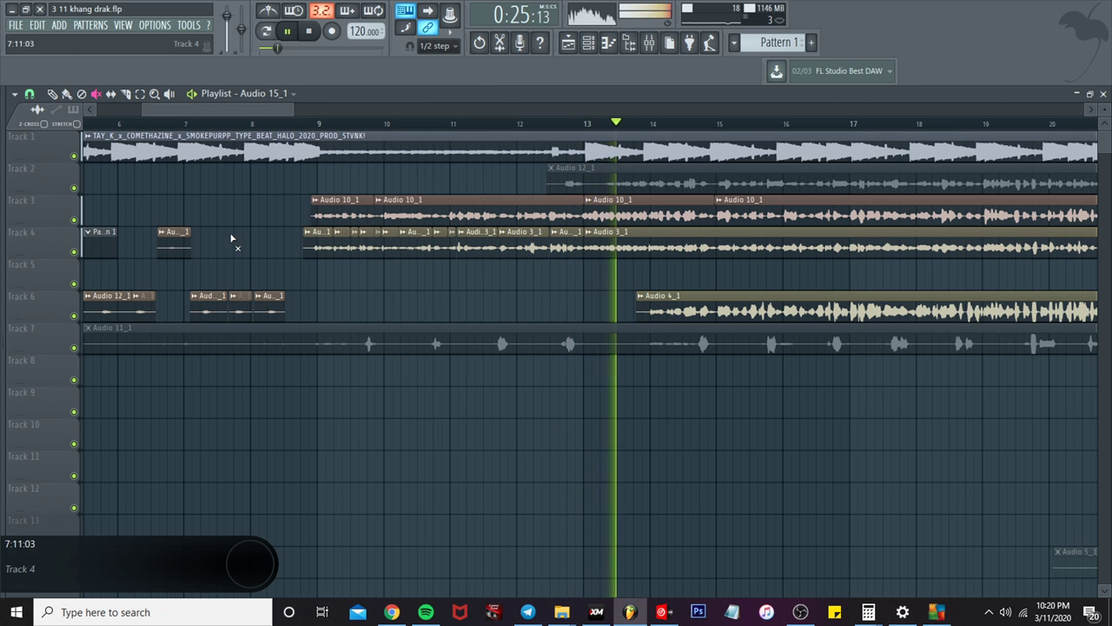
left_click(309, 328)
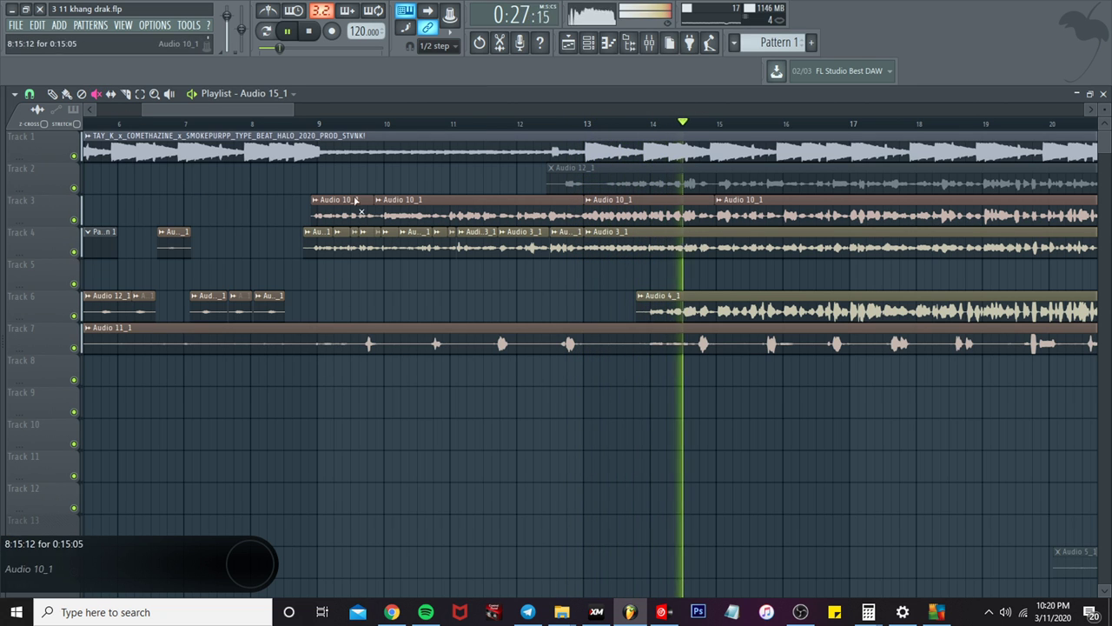
left_click(346, 124)
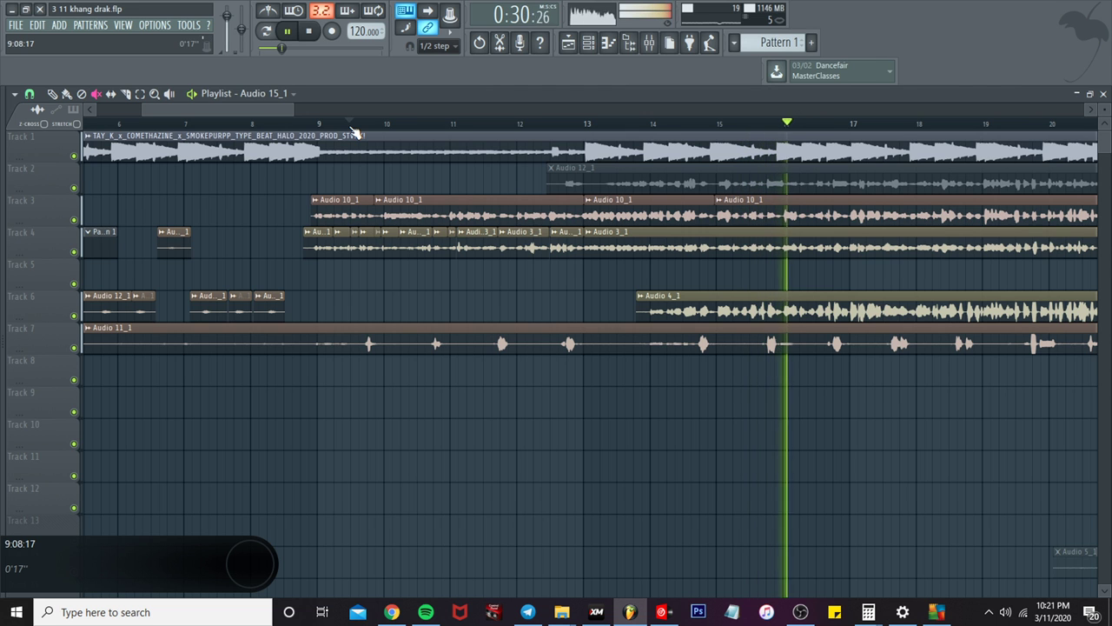
Step: Slice Audio 11_1 on Track 7 at about bar 24
scroll(522, 280, "down", 3)
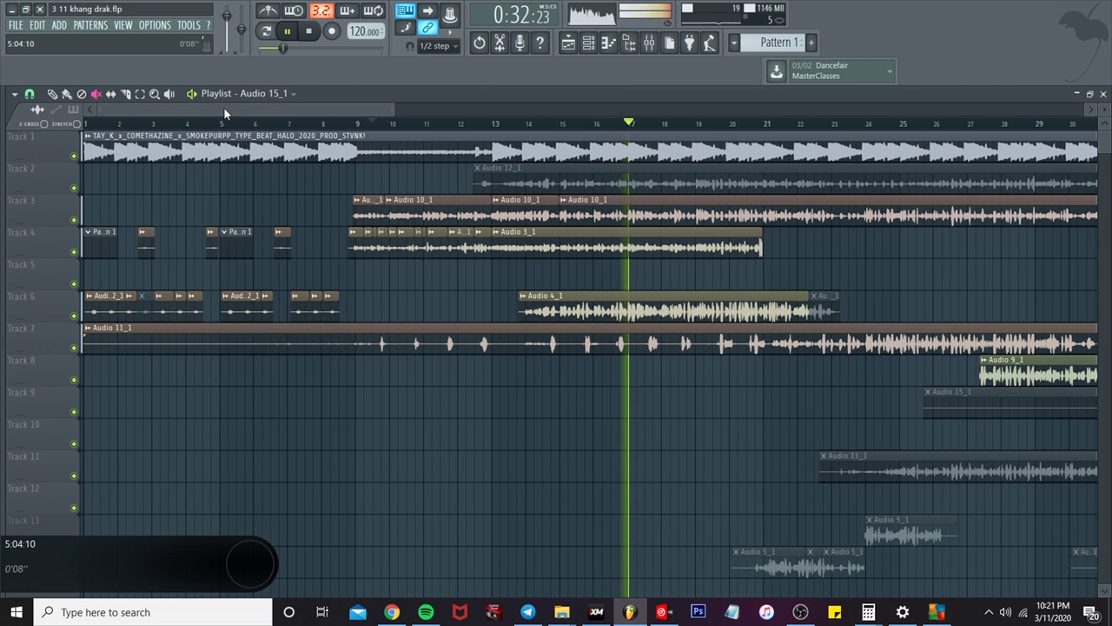
left_click_drag(223, 106, 263, 108)
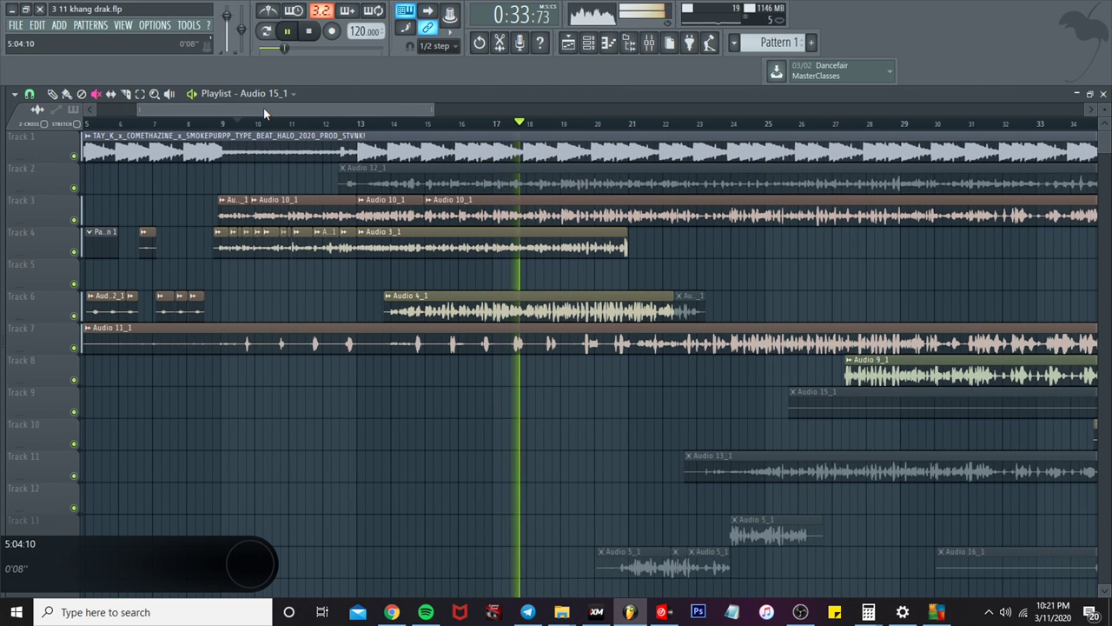
left_click(127, 94)
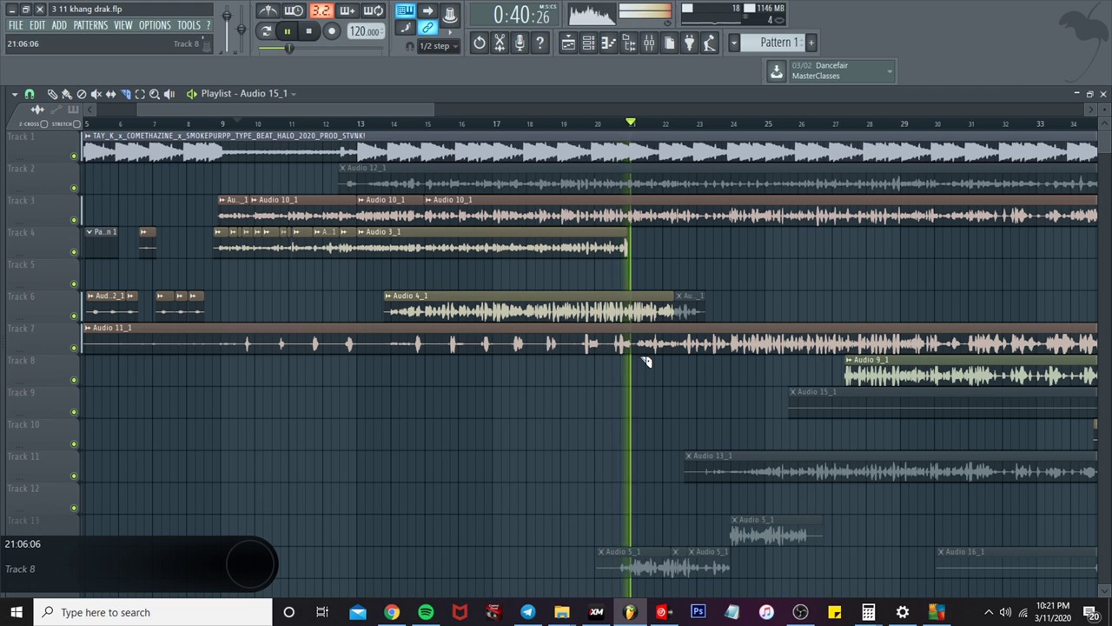
scroll(643, 360, "up", 3)
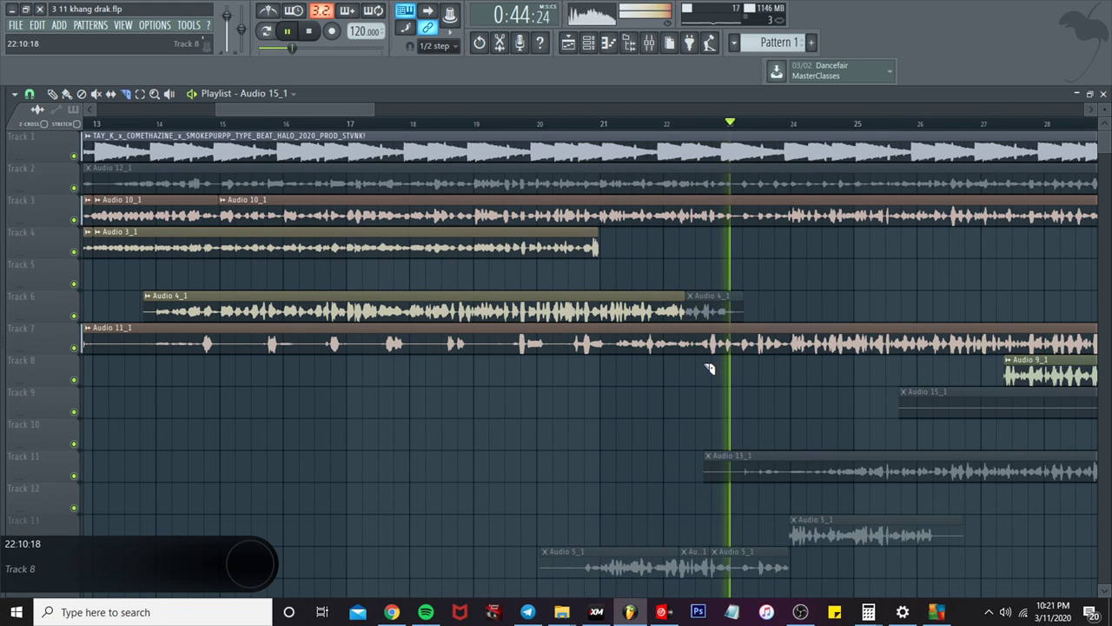
scroll(799, 360, "up", 2)
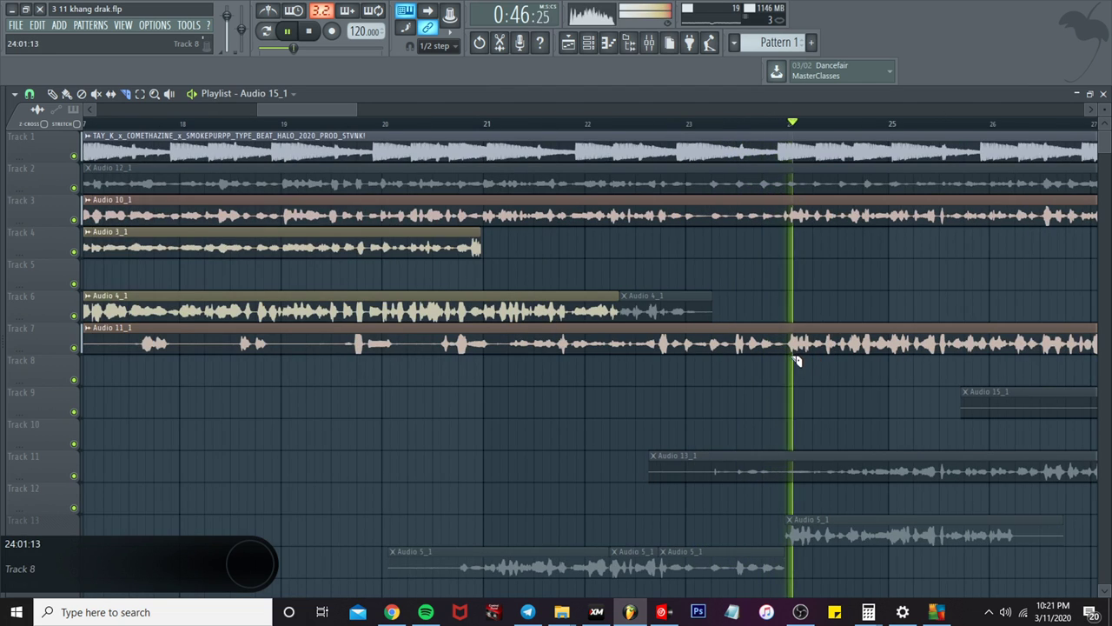
scroll(795, 359, "down", 4)
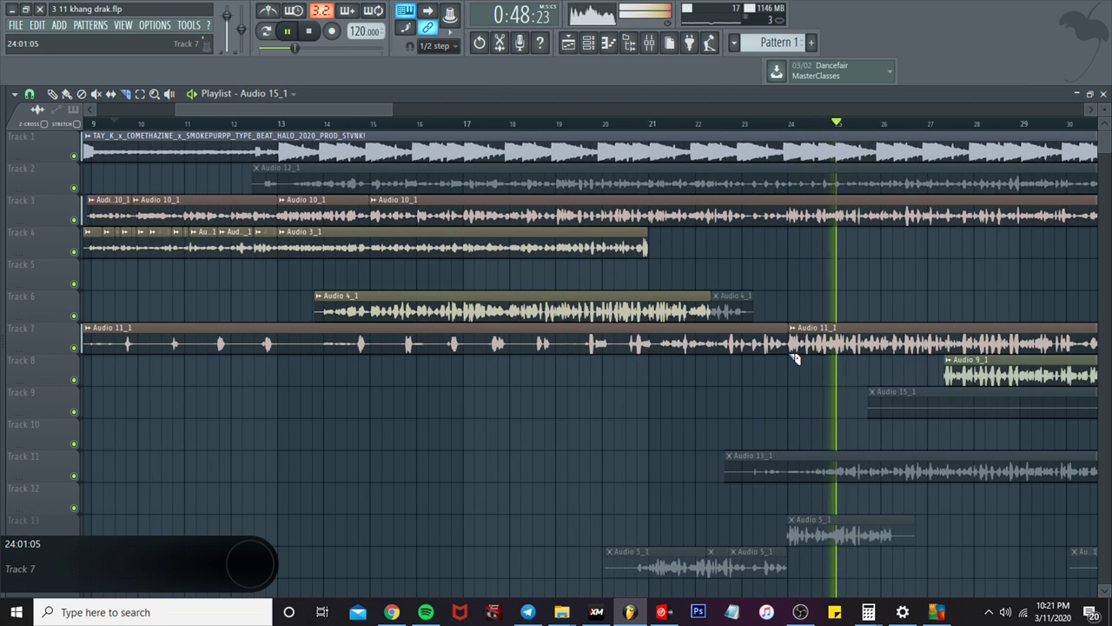
Step: Mute Audio 9_1 on Track 8 to compare the layers, and unmute it again
scroll(794, 359, "down", 1)
scroll(799, 359, "down", 3)
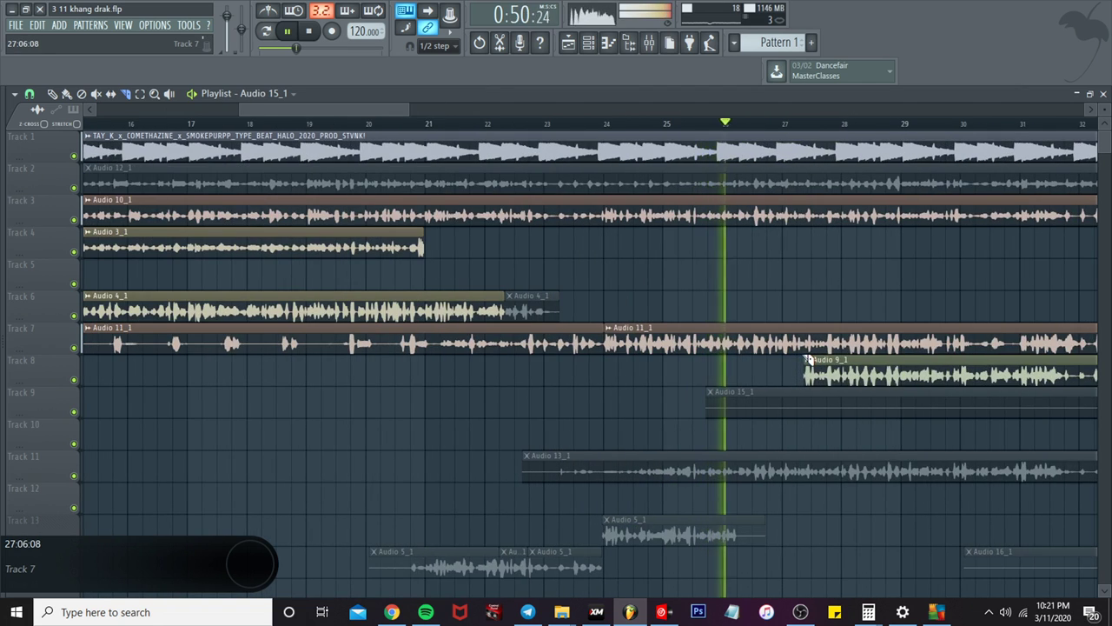
scroll(805, 359, "up", 3)
scroll(808, 360, "up", 3)
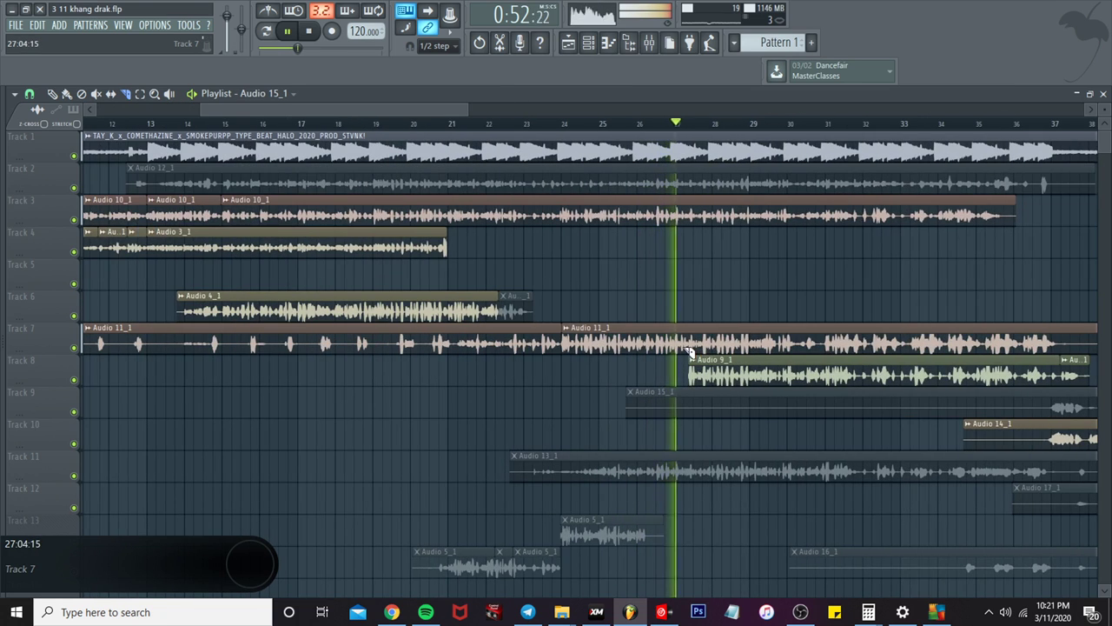
scroll(734, 360, "up", 4)
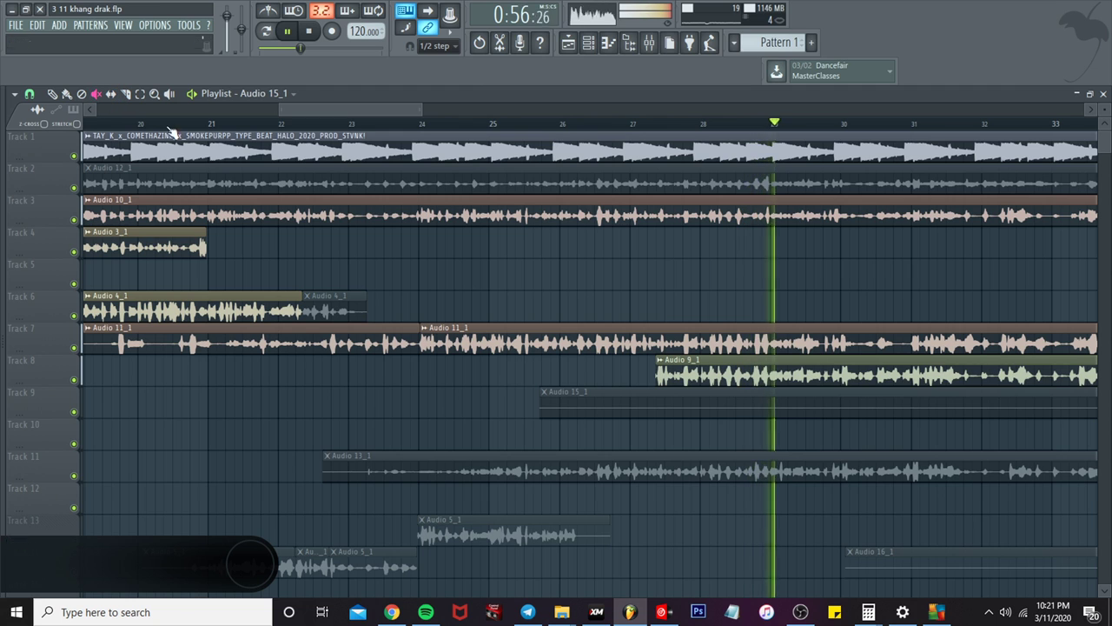
scroll(728, 380, "down", 4)
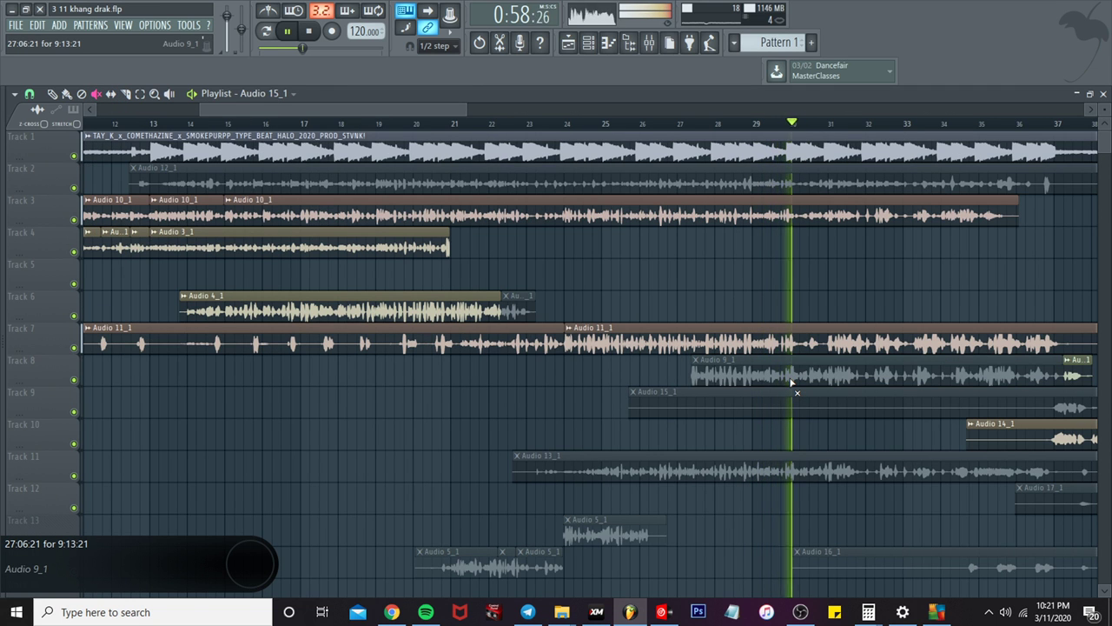
left_click(791, 377)
scroll(784, 357, "up", 3)
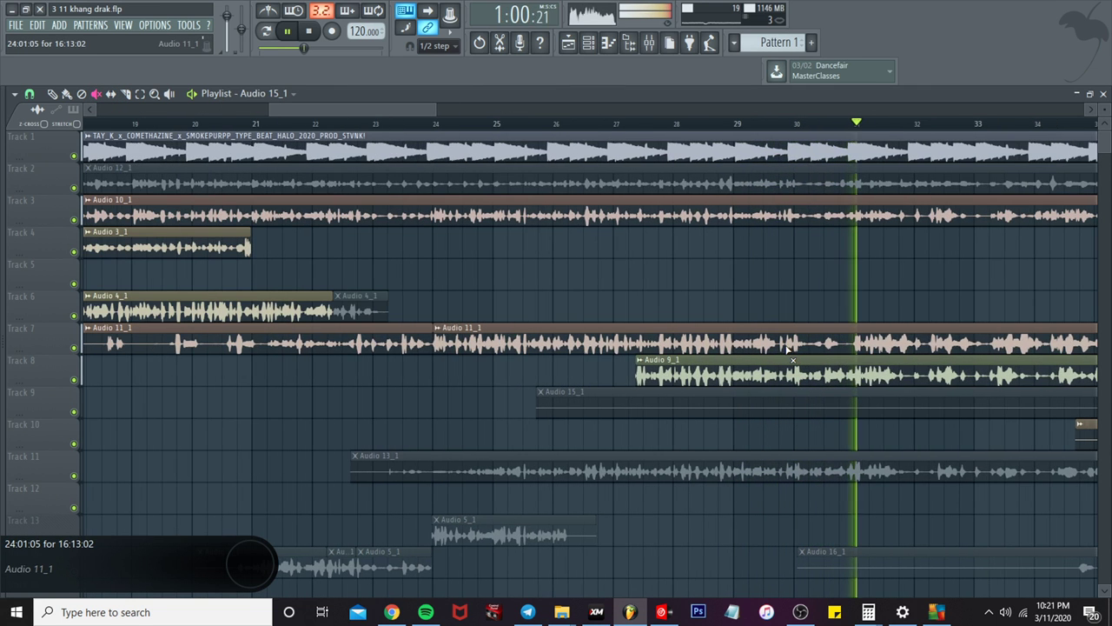
Step: Replay from about bar 26, then slice Audio 11_1 on Track 7 at about bar 27 and mute the section after the cut
left_click(571, 121)
left_click(126, 93)
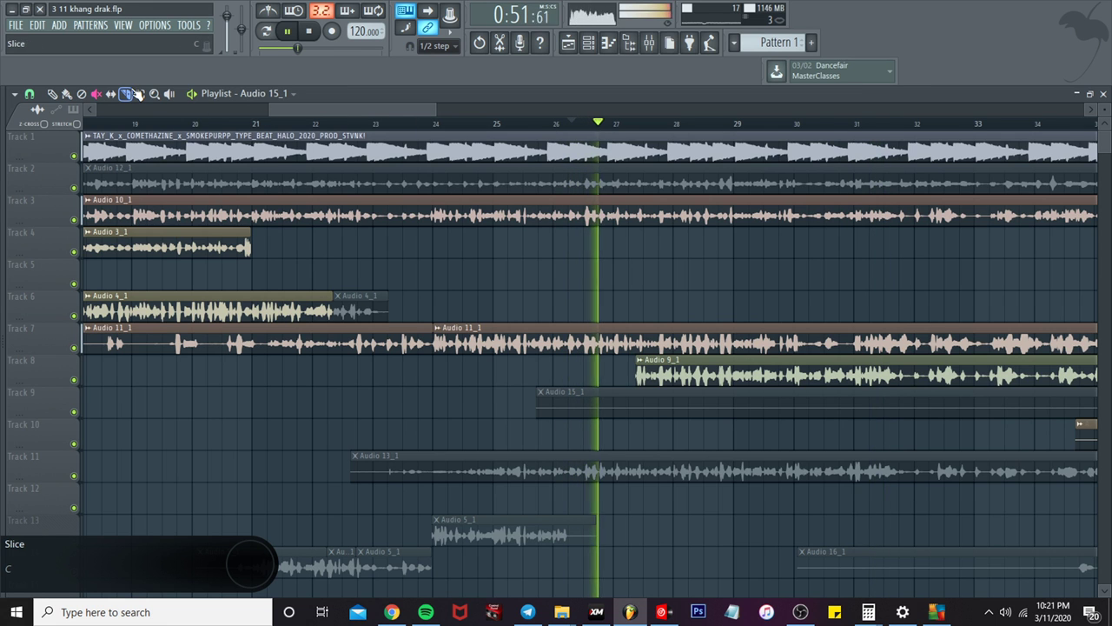
scroll(755, 355, "up", 5)
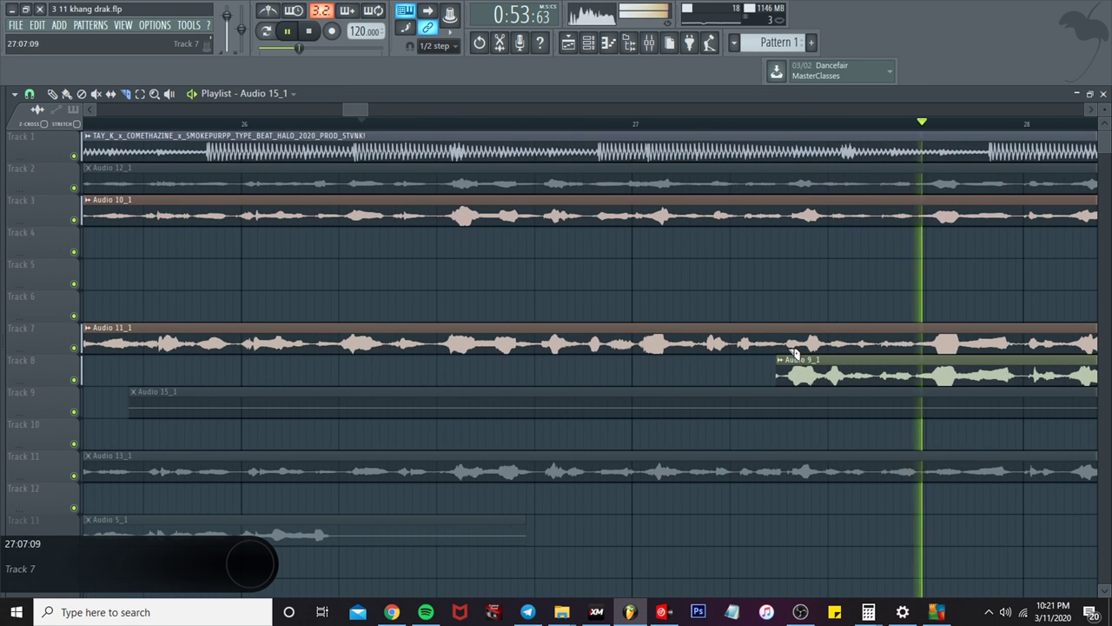
left_click(785, 343)
left_click(804, 343)
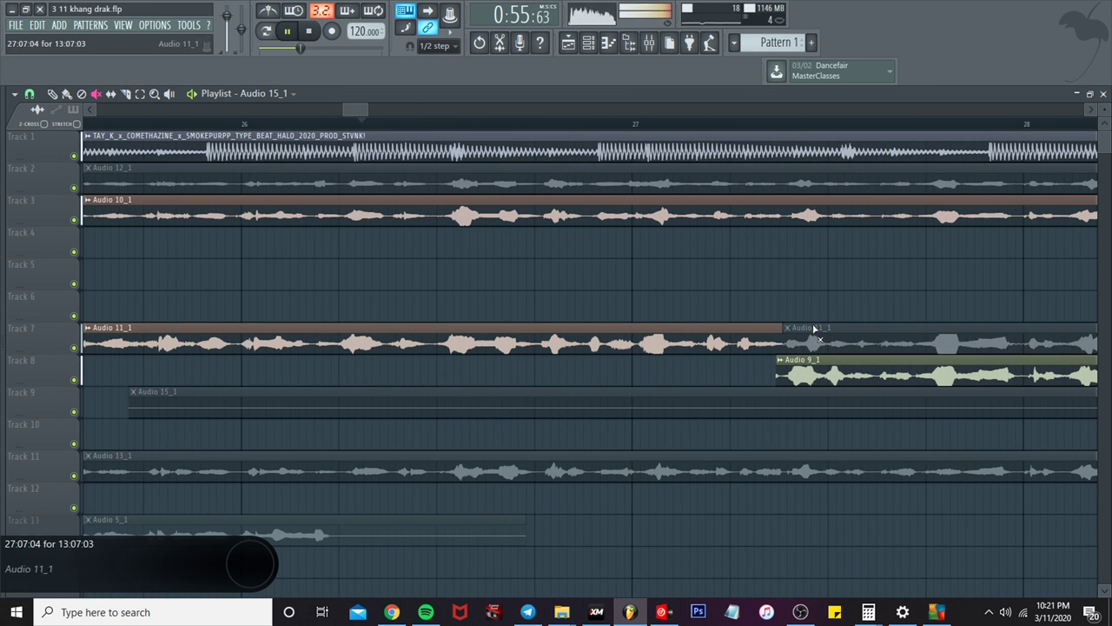
Step: Replay from about bar 33 with Audio 11_1 after bar 27 on Track 7 unmuted and the long Audio 9_1 clip on Track 8 muted
scroll(804, 339, "down", 6)
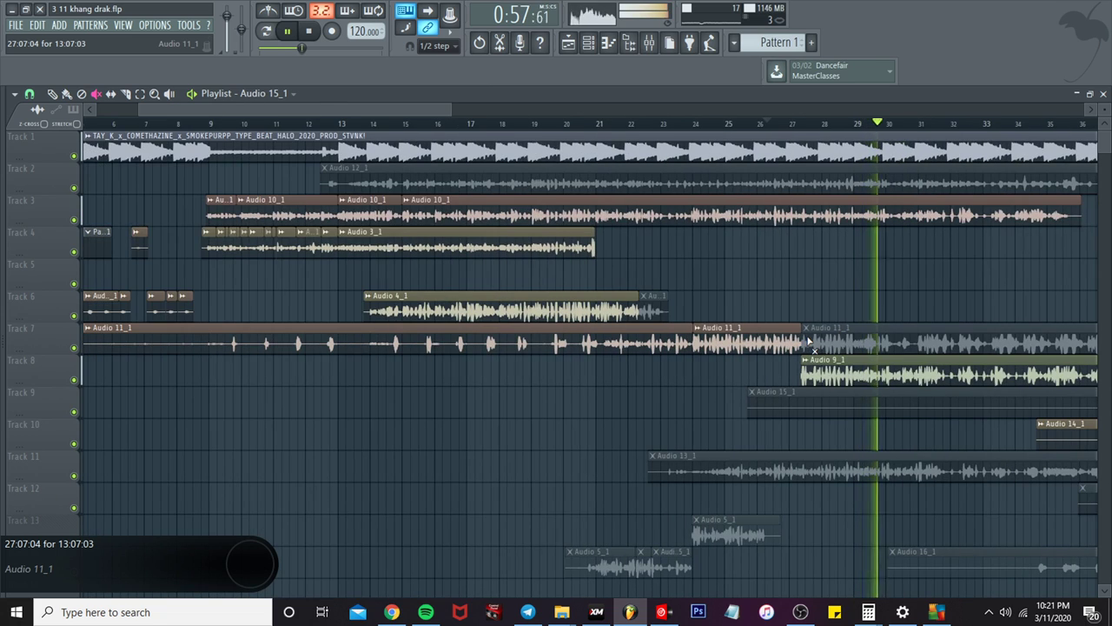
scroll(808, 341, "down", 1)
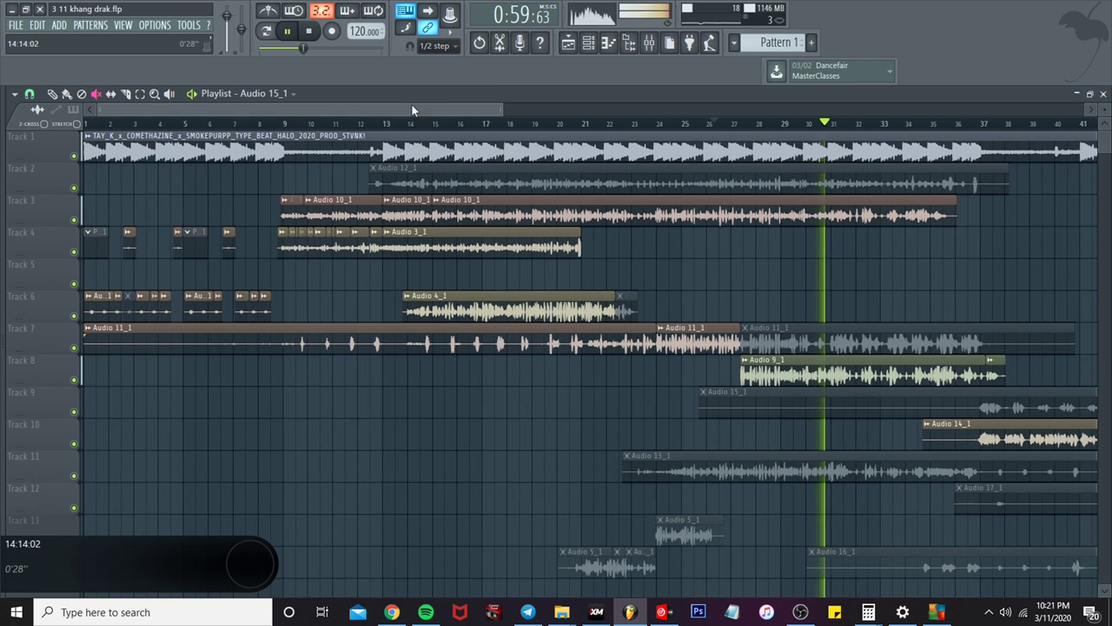
left_click_drag(411, 104, 534, 121)
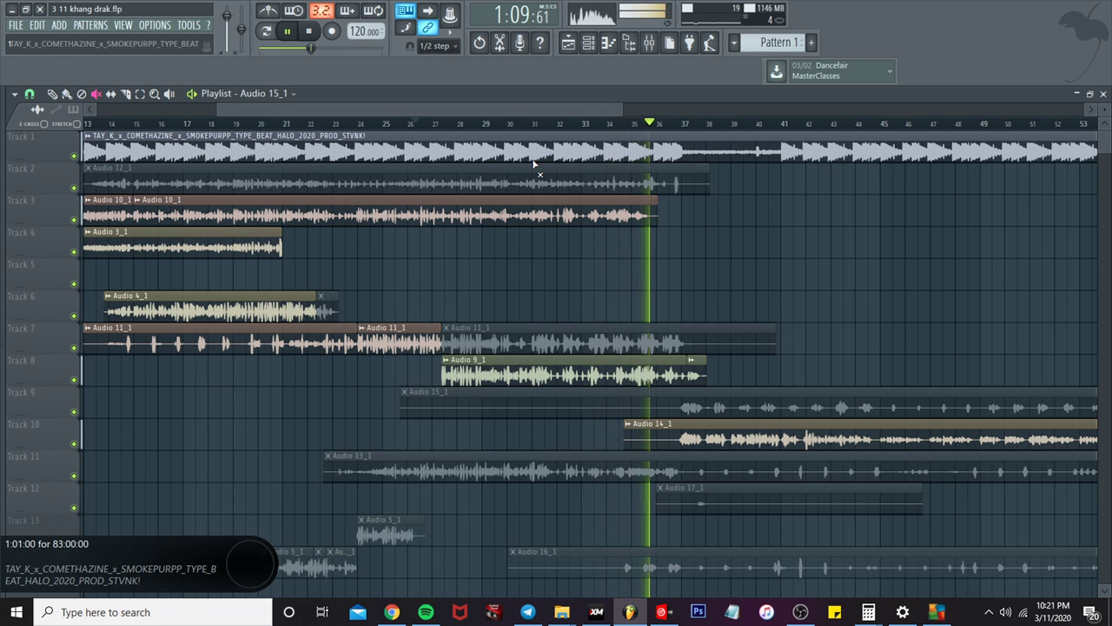
left_click(601, 124)
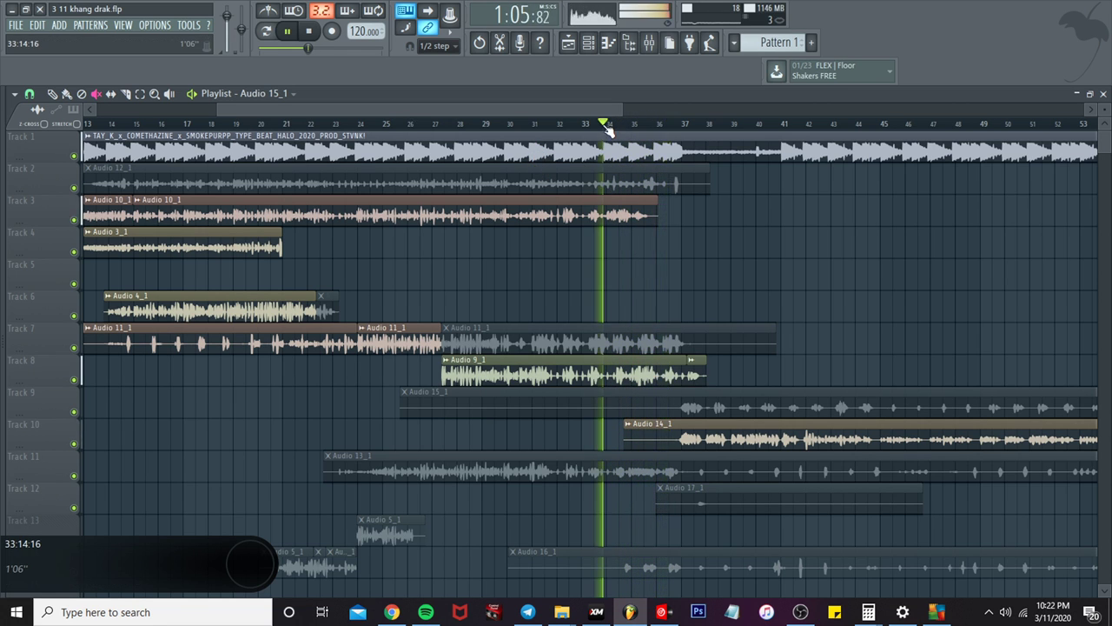
scroll(652, 323, "up", 2, "ctrl")
left_click(651, 326)
left_click(614, 371)
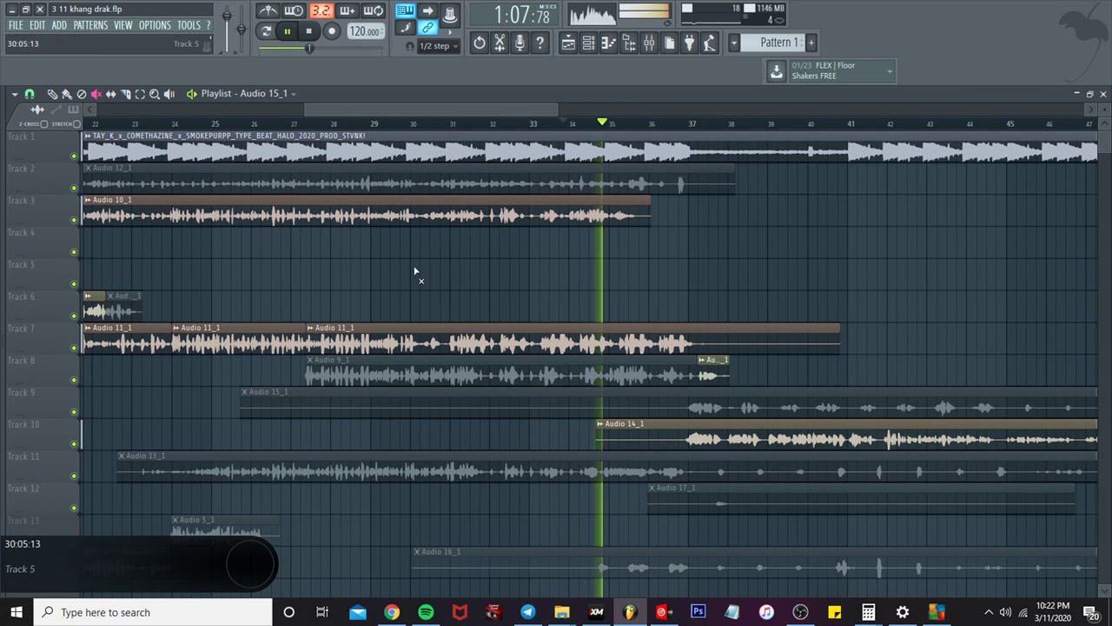
Step: Slice Audio 11_1 on Track 7 at about bar 32 and mute its section between about bars 27 and 32
left_click(145, 94)
left_click(129, 94)
scroll(239, 126, "up", 2)
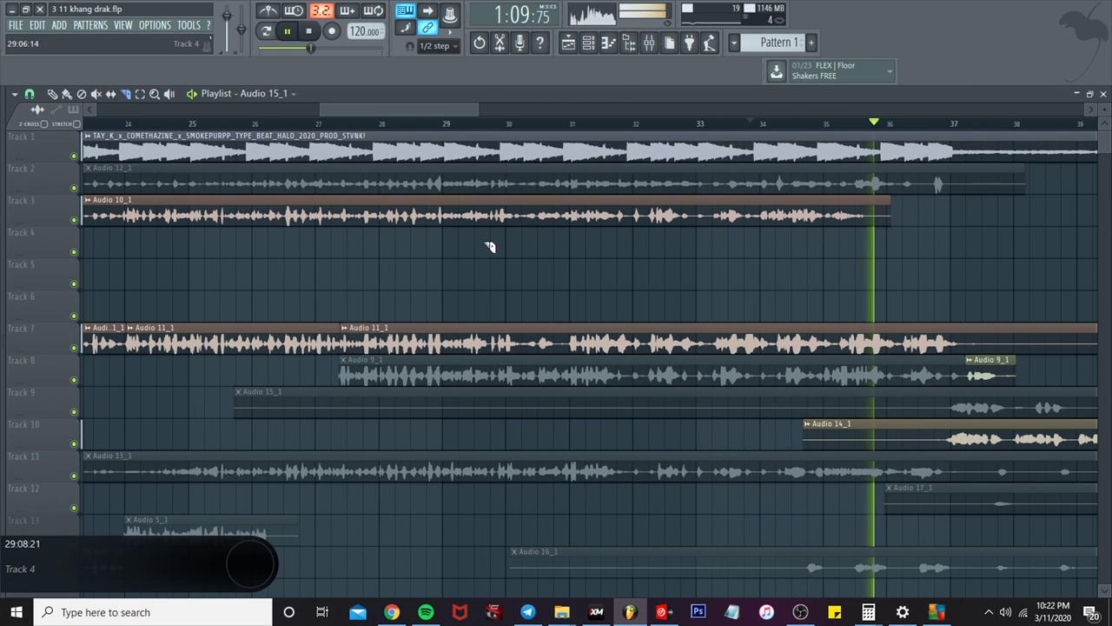
left_click(675, 124)
scroll(752, 323, "up", 2)
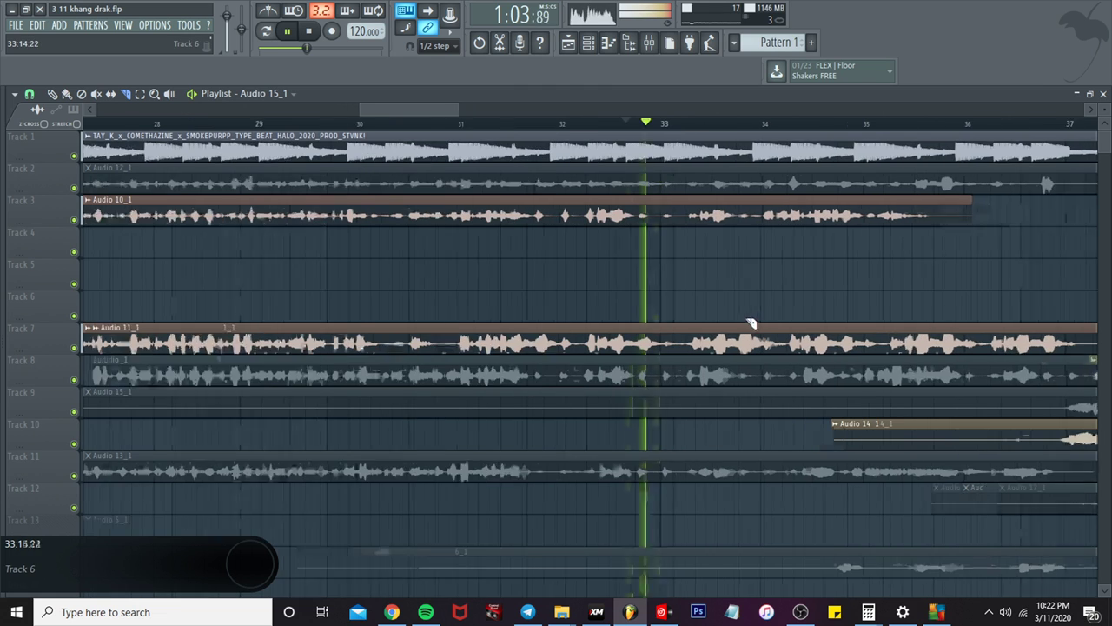
left_click(559, 342)
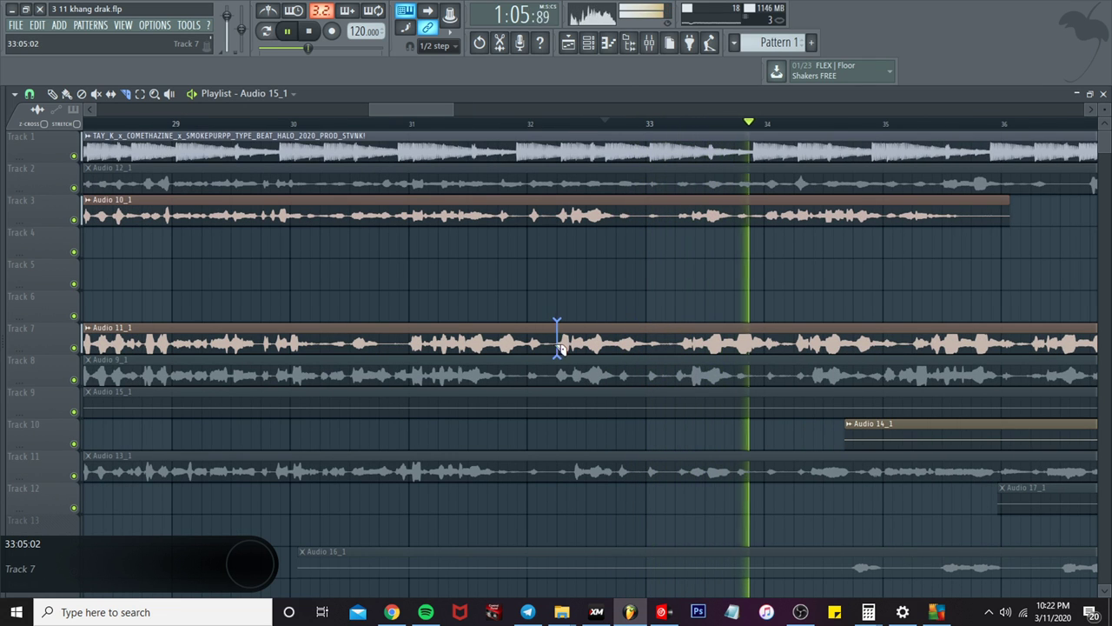
left_click(100, 94)
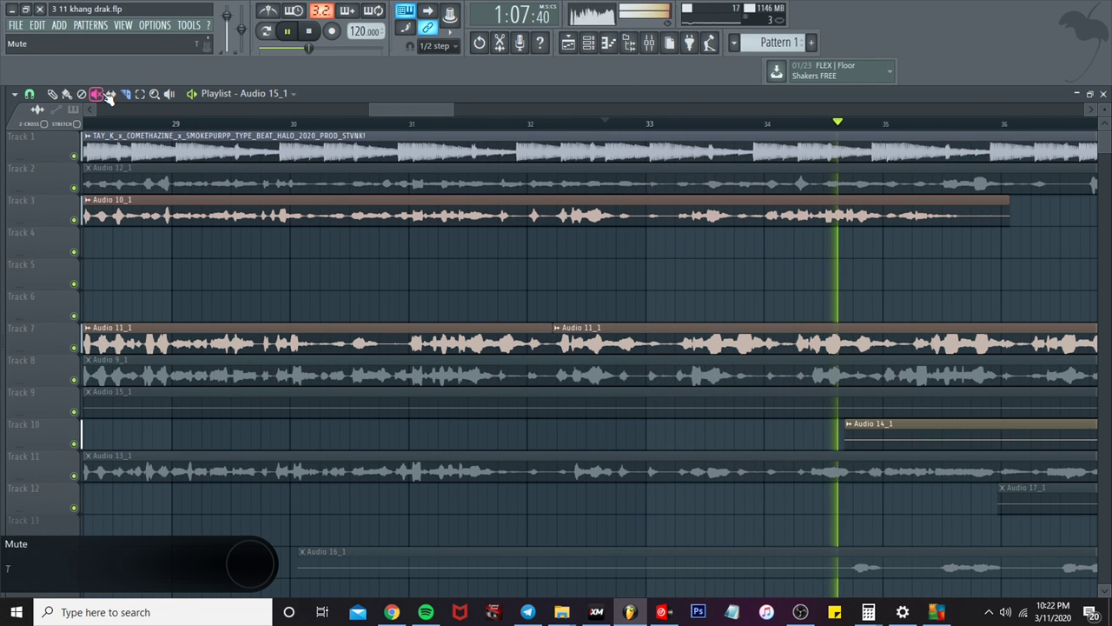
left_click(378, 322)
scroll(378, 322, "down", 2)
Step: Switch to the XM trading terminal, check the AUDUSD chart on the M5, M15 and M1 timeframes, and return to FL Studio
left_click(608, 614)
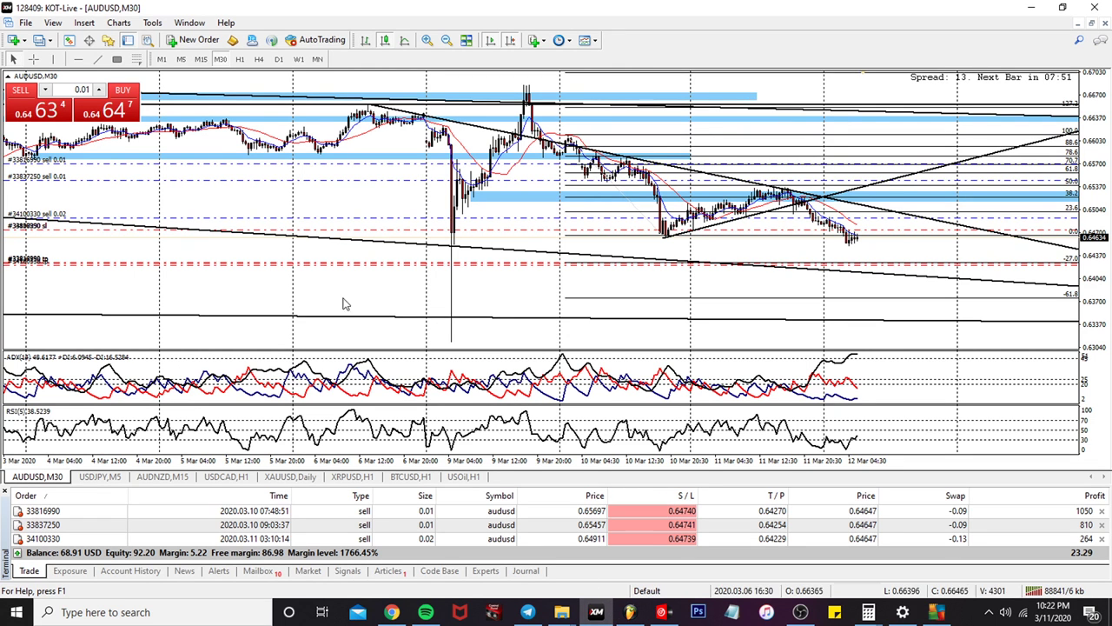
left_click(182, 60)
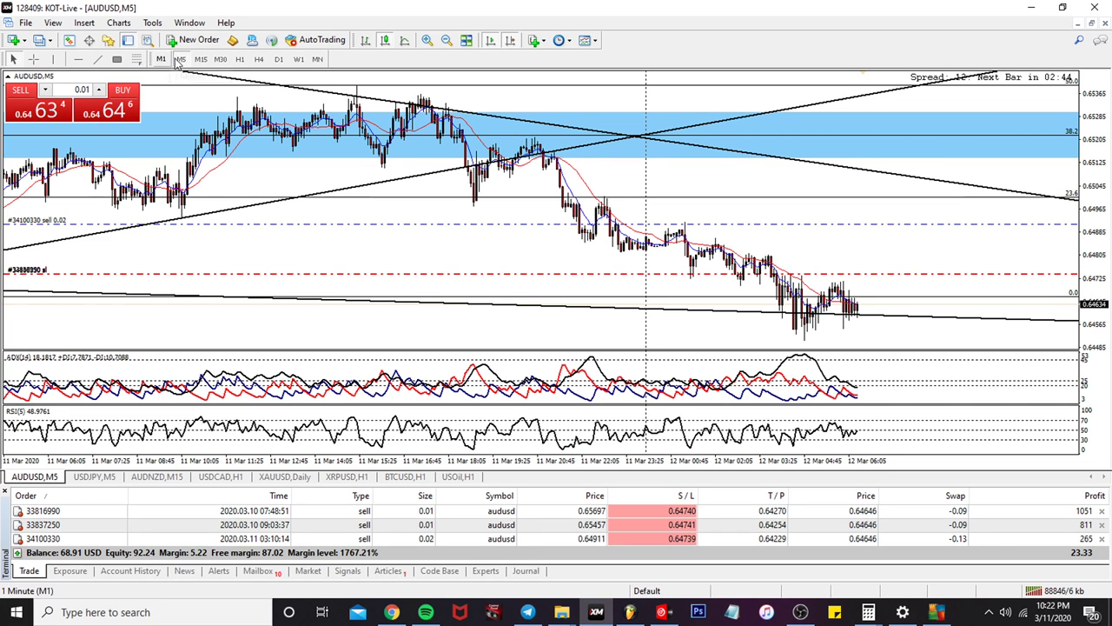
left_click(200, 60)
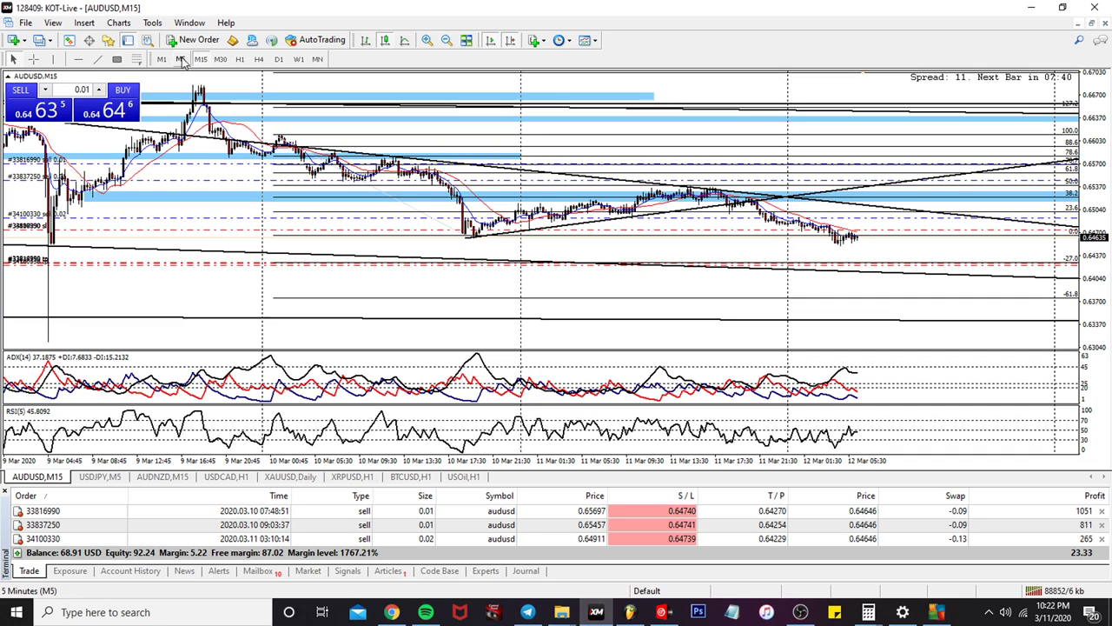
left_click(163, 59)
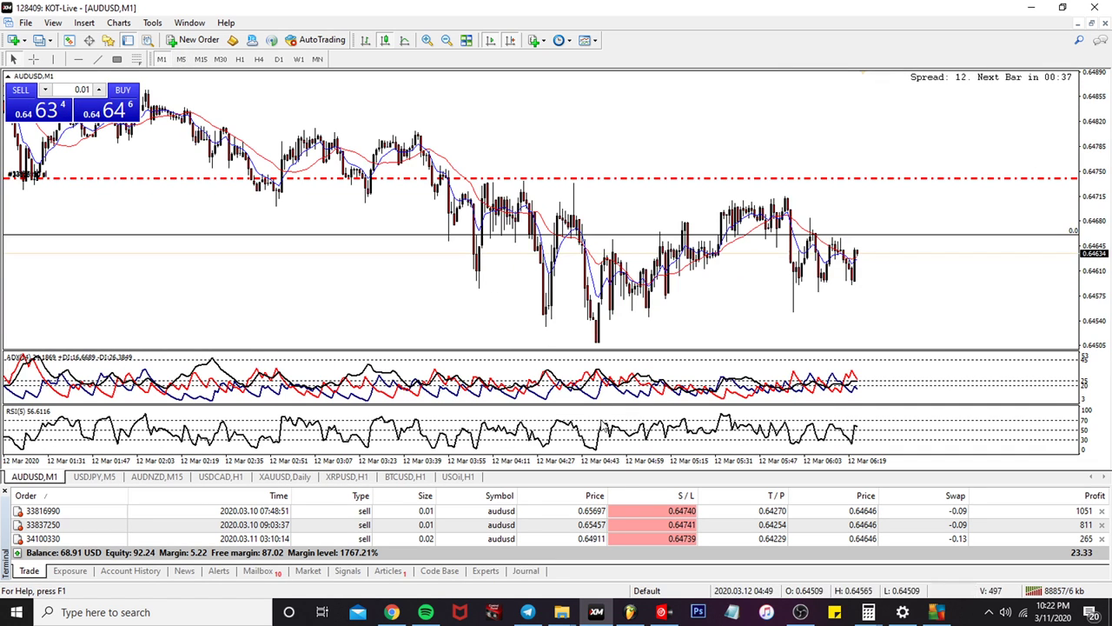
left_click(632, 610)
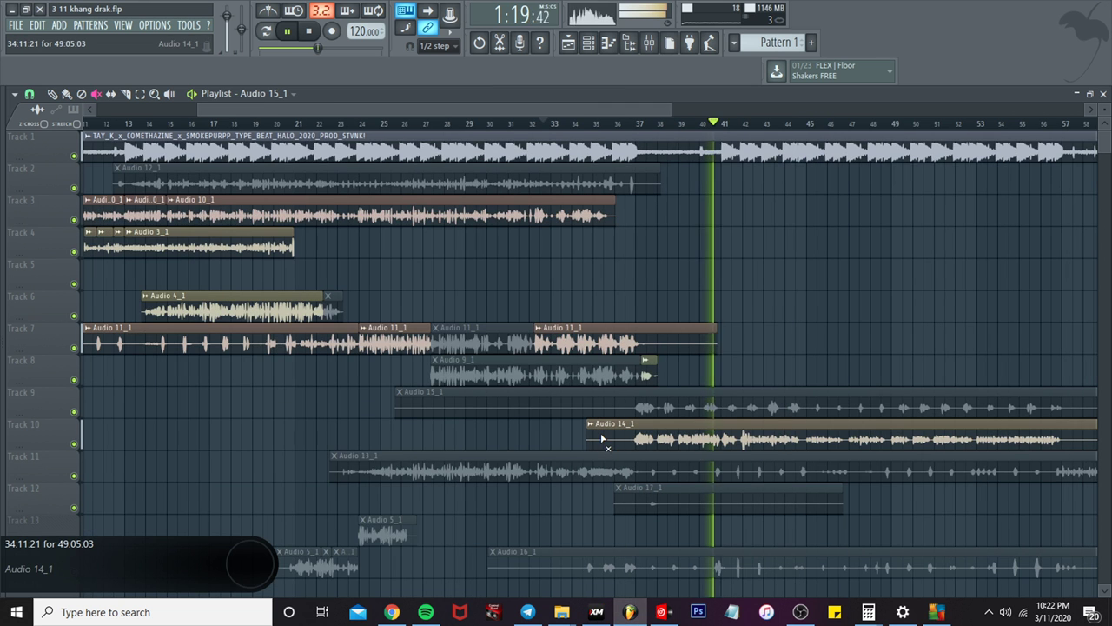
Step: Review the whole arrangement and replay the layered vocals from about bar 27
scroll(602, 435, "down", 2)
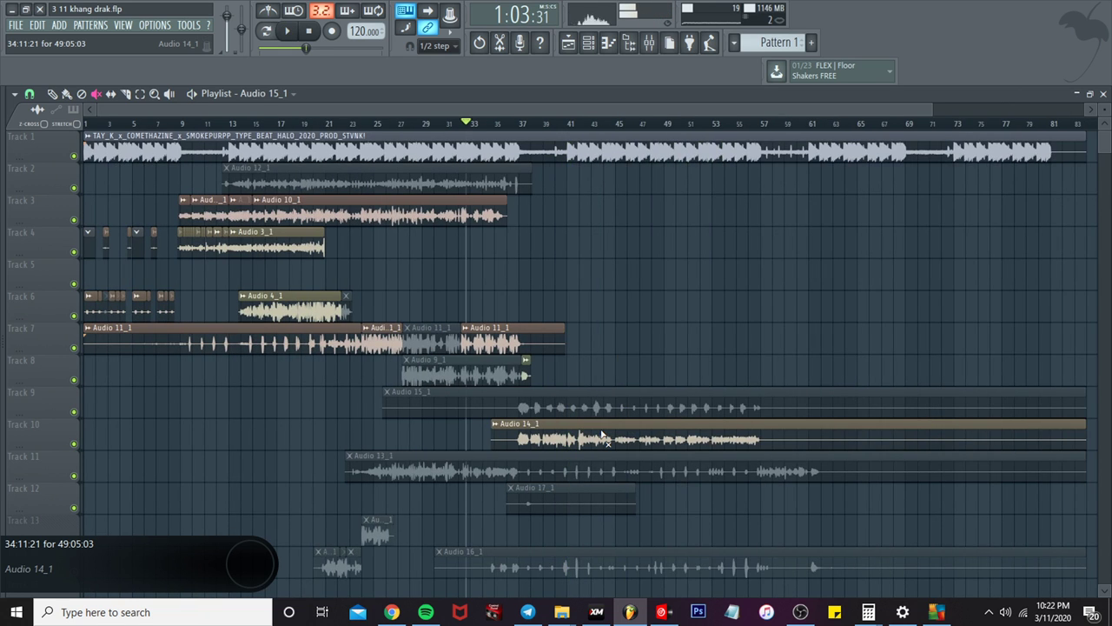
scroll(602, 431, "down", 1)
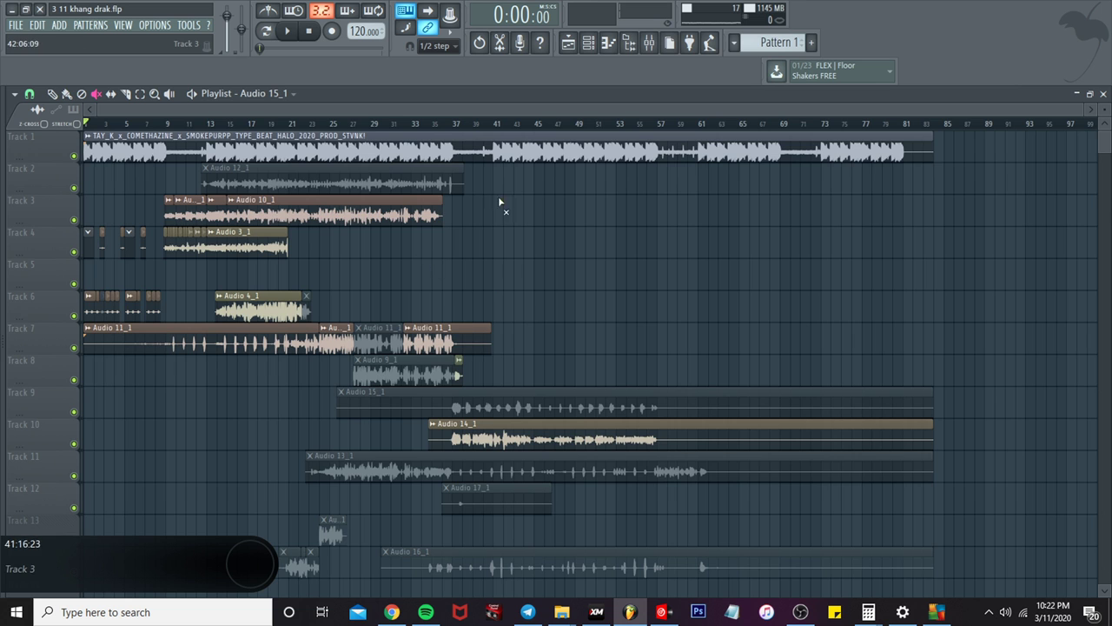
scroll(384, 203, "up", 2)
scroll(536, 425, "down", 2)
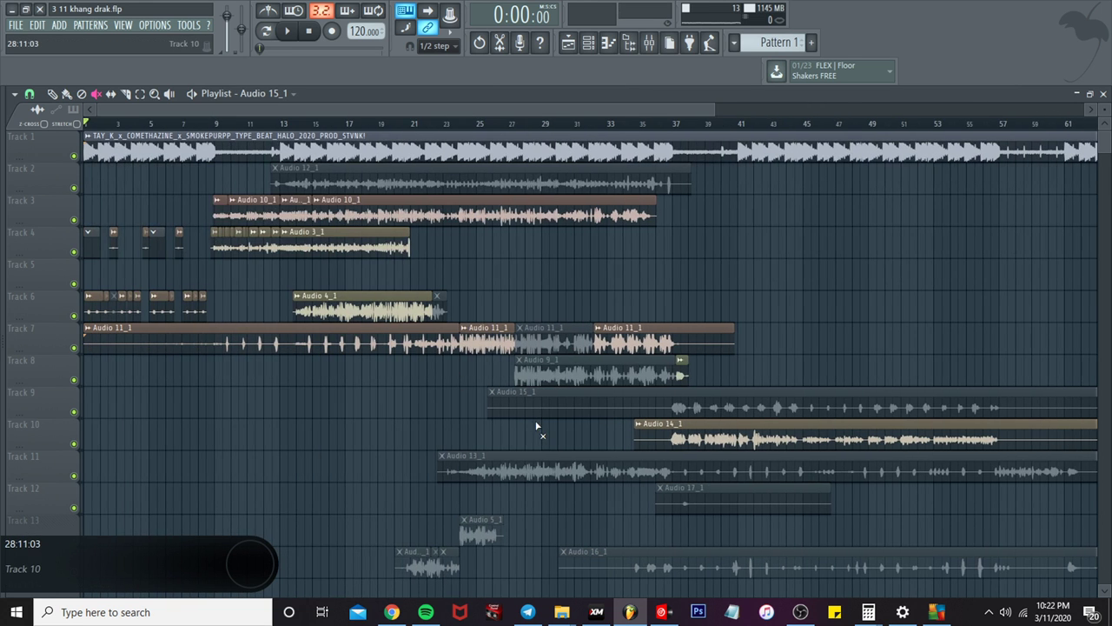
scroll(536, 426, "down", 2)
scroll(350, 300, "up", 3)
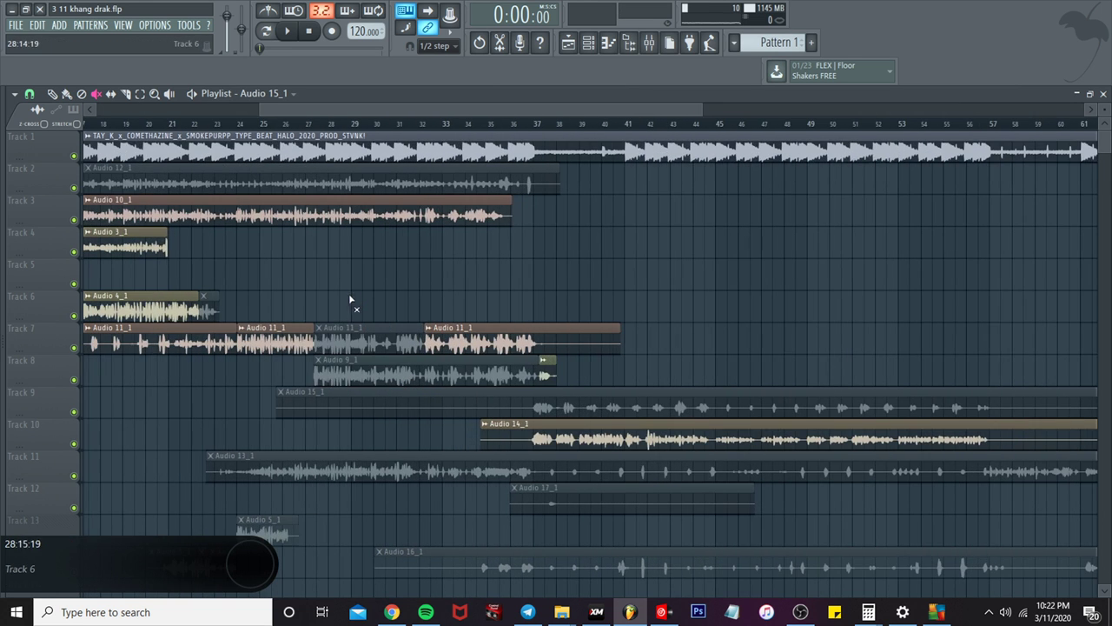
scroll(318, 325, "down", 1)
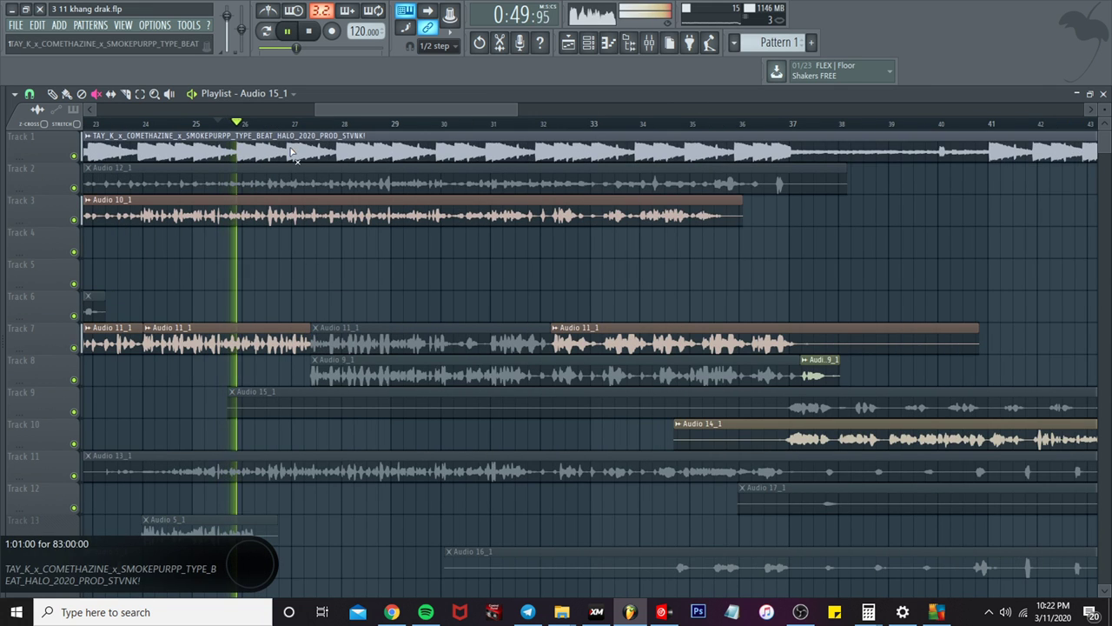
scroll(328, 212, "down", 3)
scroll(328, 212, "up", 3)
scroll(328, 212, "up", 1)
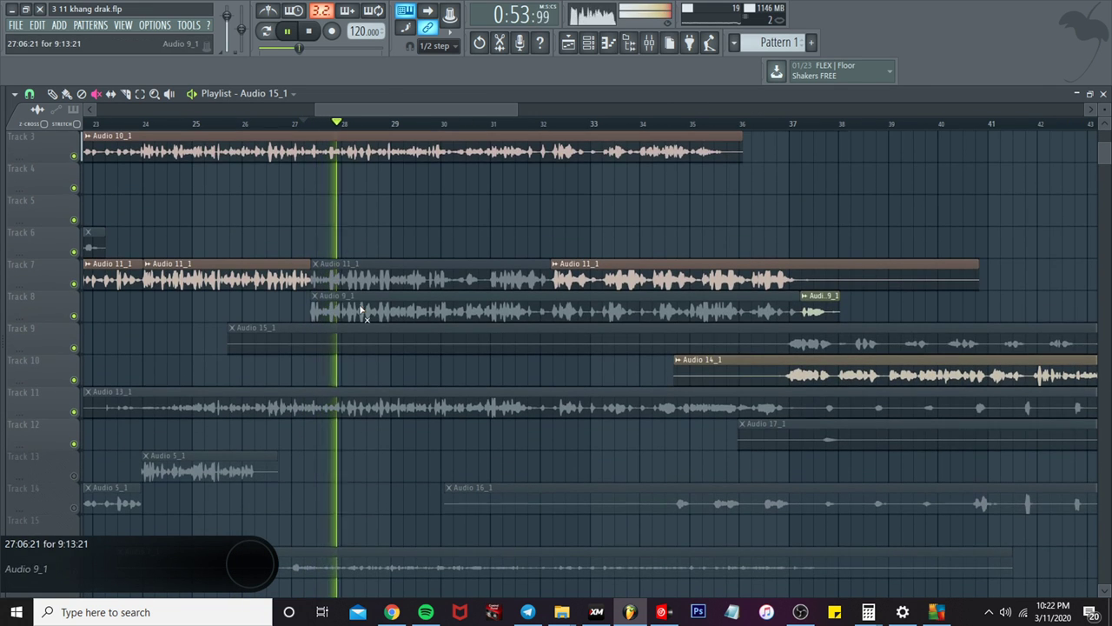
Step: Unmute the long Audio 9_1 clip on Track 8 and slice it at about bar 32
left_click(361, 313)
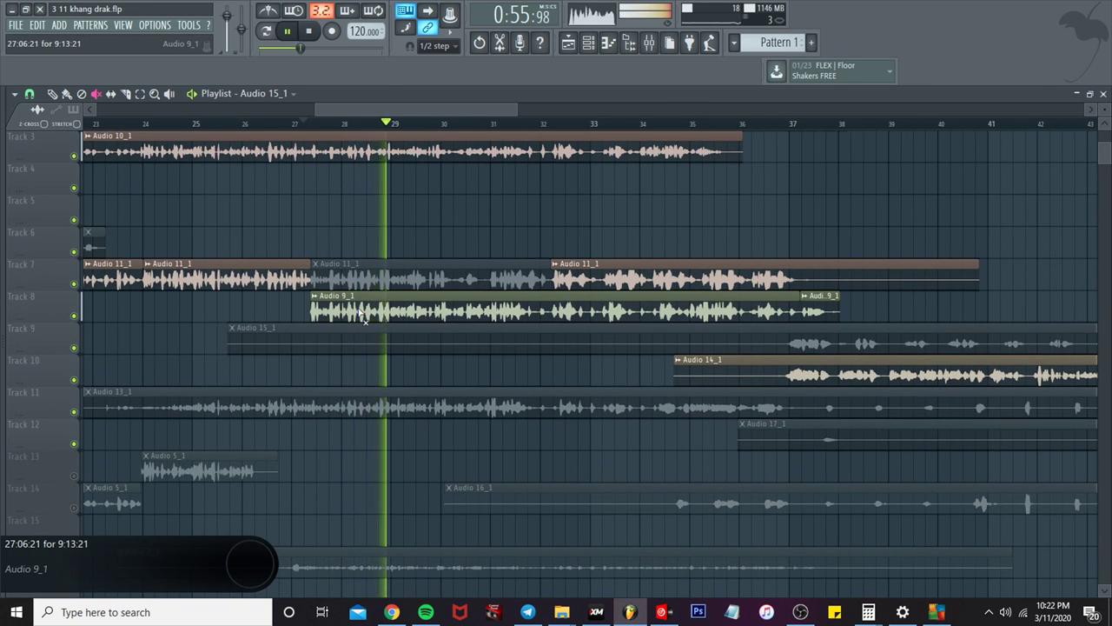
left_click(127, 94)
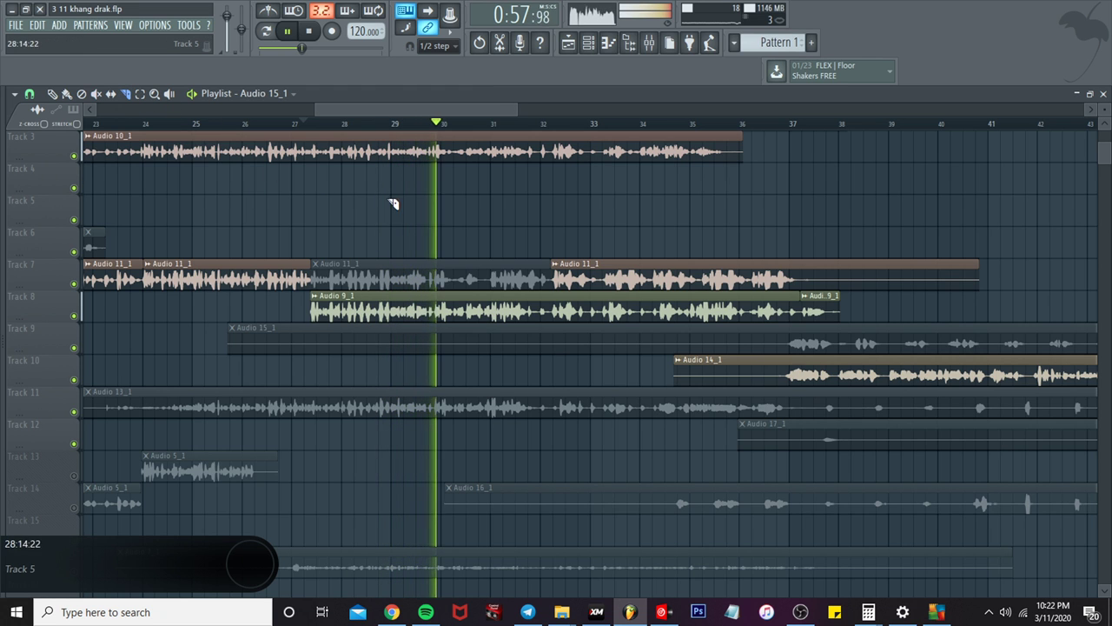
scroll(652, 317, "up", 4)
left_click(648, 317)
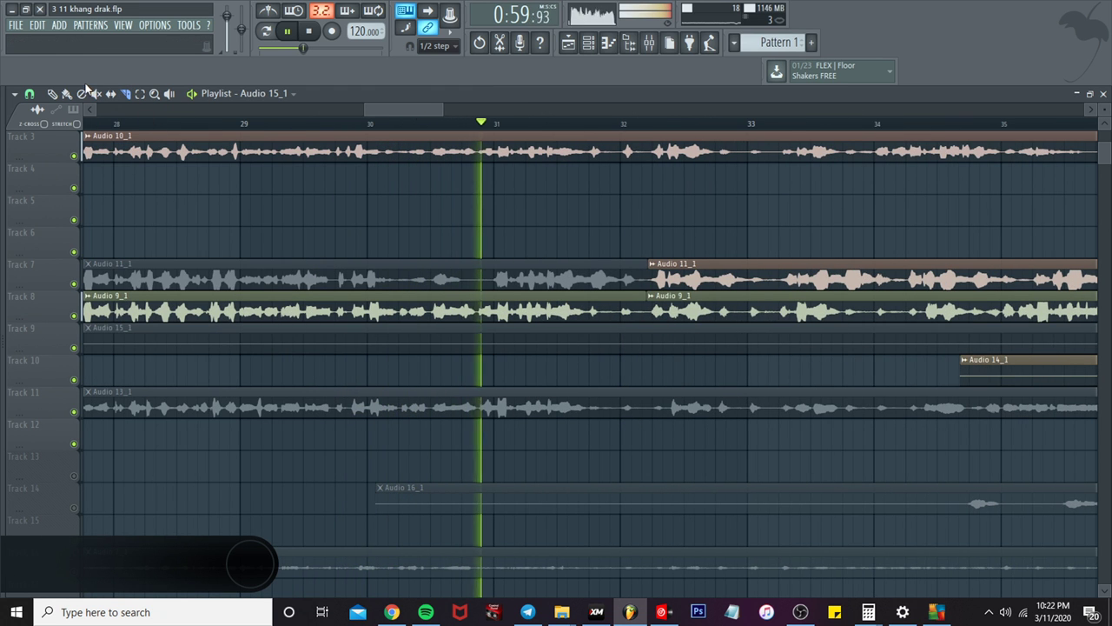
Step: Mute the Audio 9_1 section on Track 8 that starts at about bar 32
key("t")
left_click(658, 304)
scroll(664, 315, "down", 3)
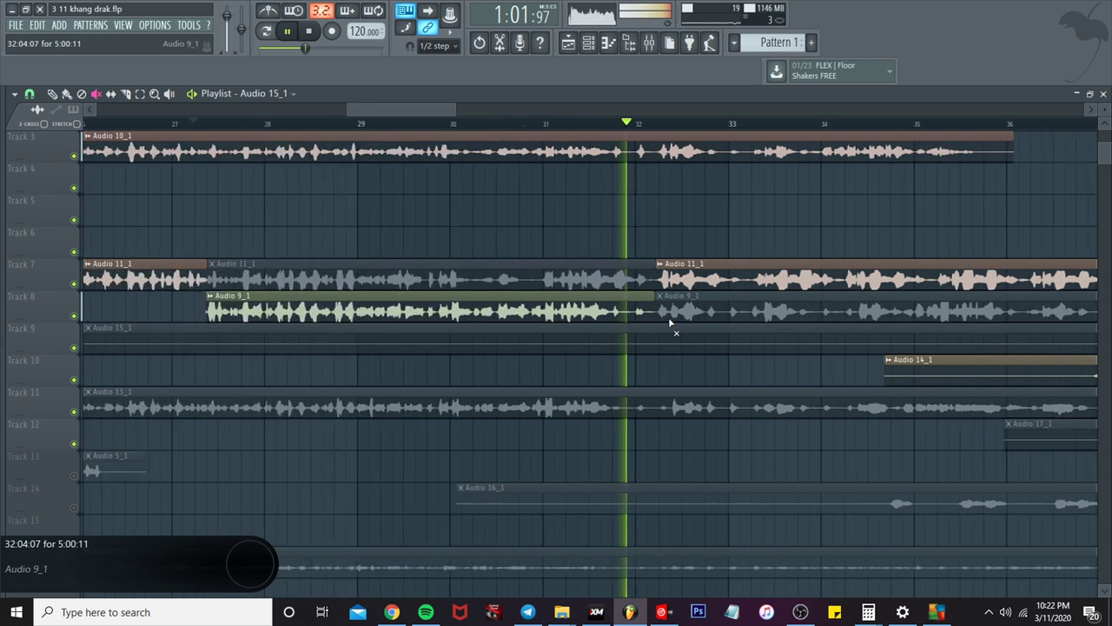
scroll(666, 320, "down", 3)
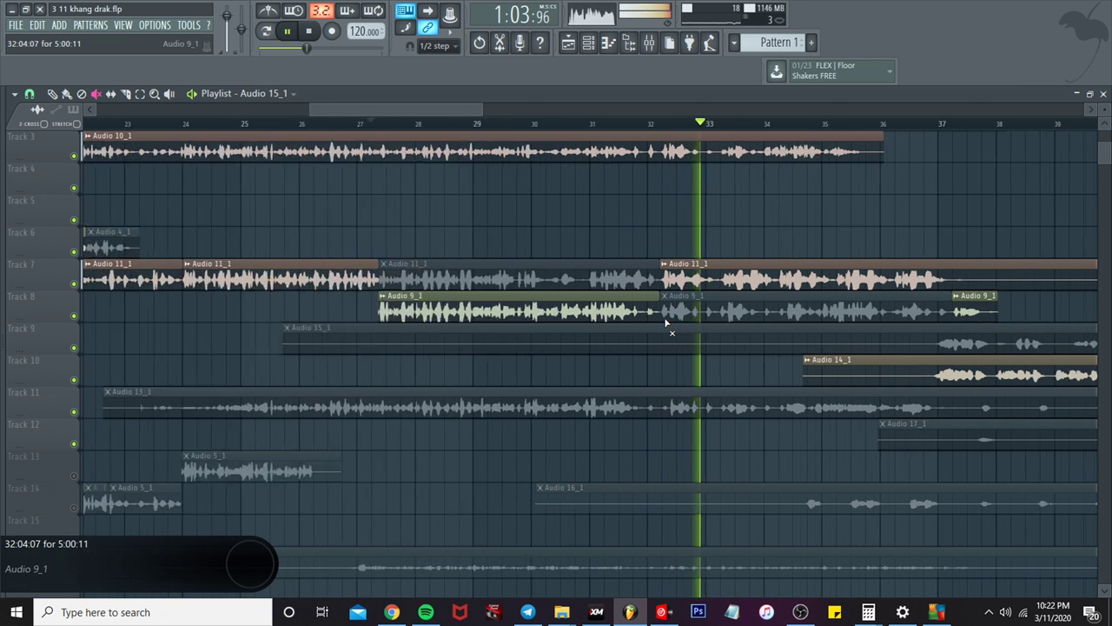
Step: Swap the active layer after bar 32 by muting Audio 11_1 and unmuting Audio 9_1, and replay from about bar 27
left_click(711, 282)
left_click(787, 312)
scroll(802, 315, "up", 2)
scroll(802, 316, "up", 1)
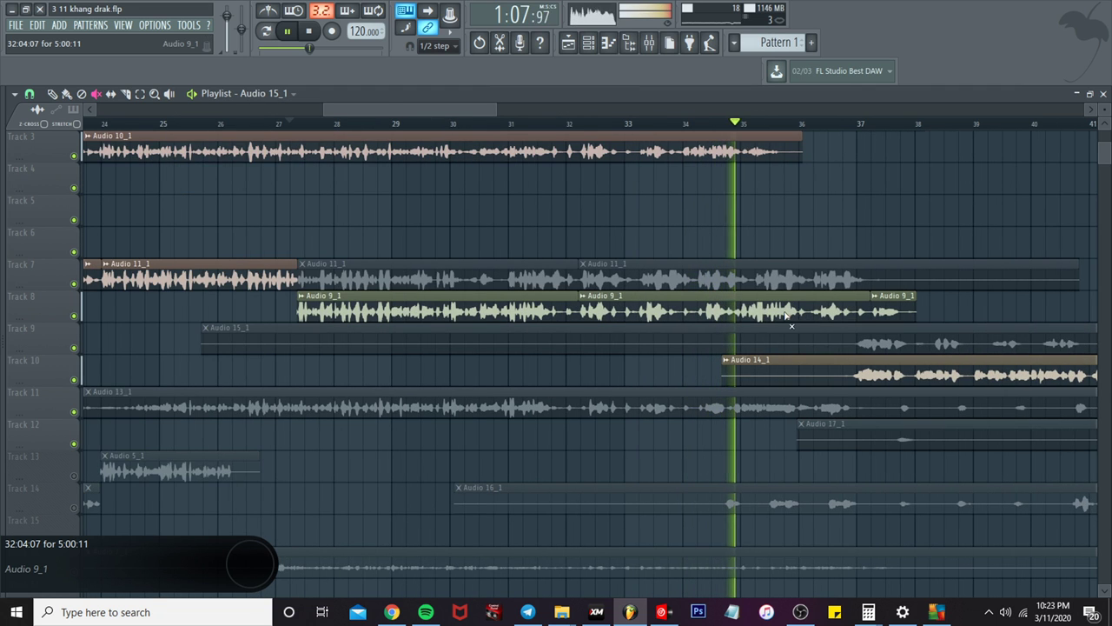
left_click(279, 124)
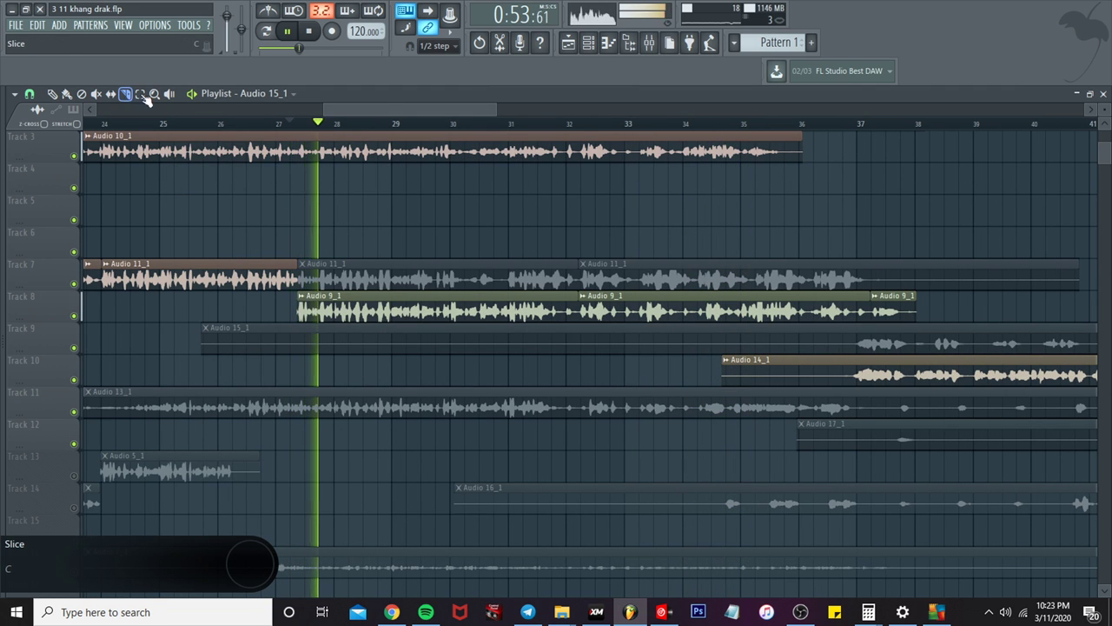
Step: Slice Audio 11_1 and Audio 9_1 at about bar 34 and swap the active section after the cut to Audio 11_1
scroll(725, 299, "up", 4)
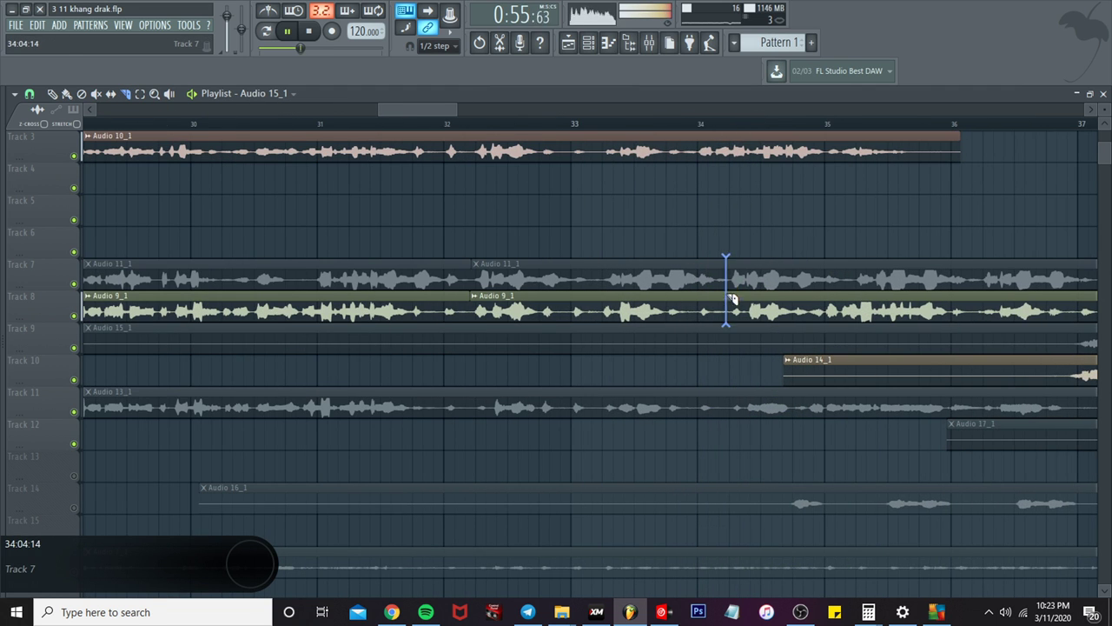
left_click(96, 93)
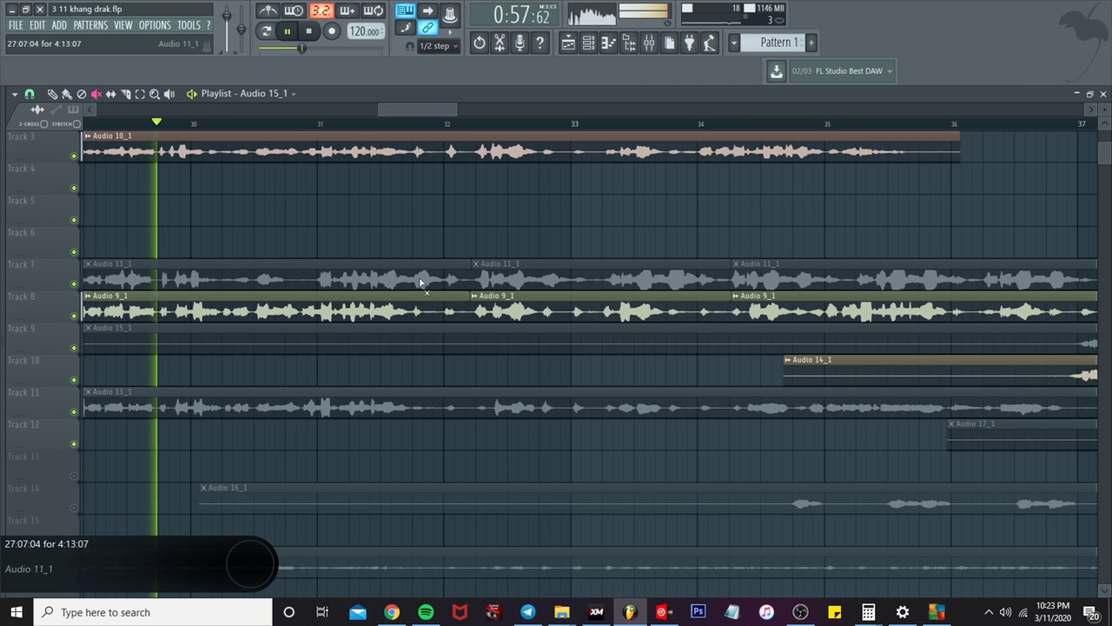
left_click(795, 291)
left_click(797, 300)
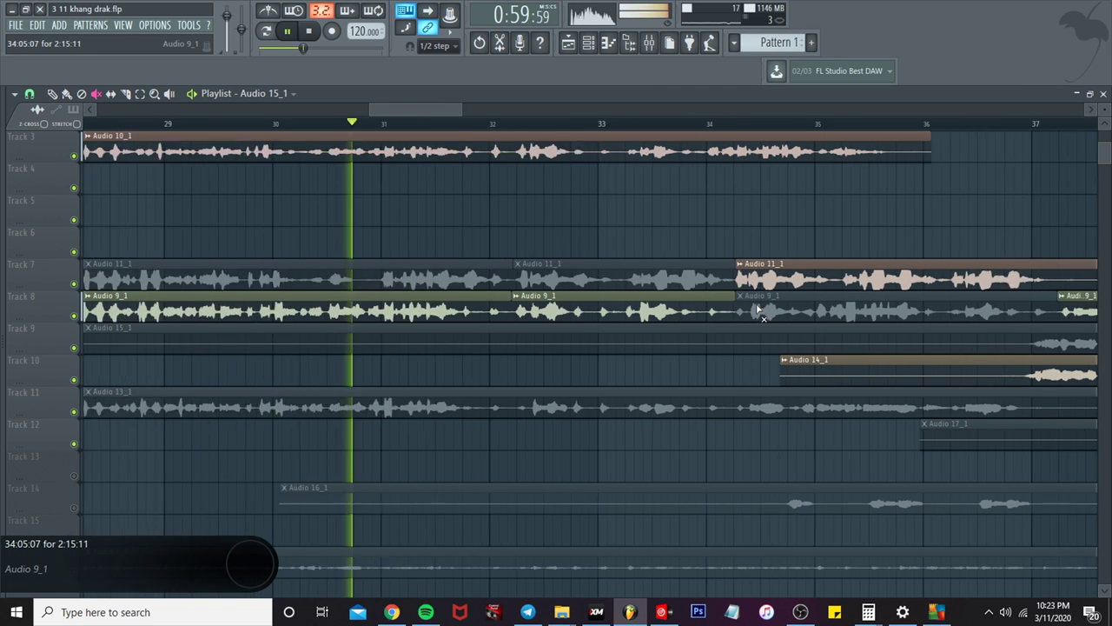
scroll(756, 278, "down", 2)
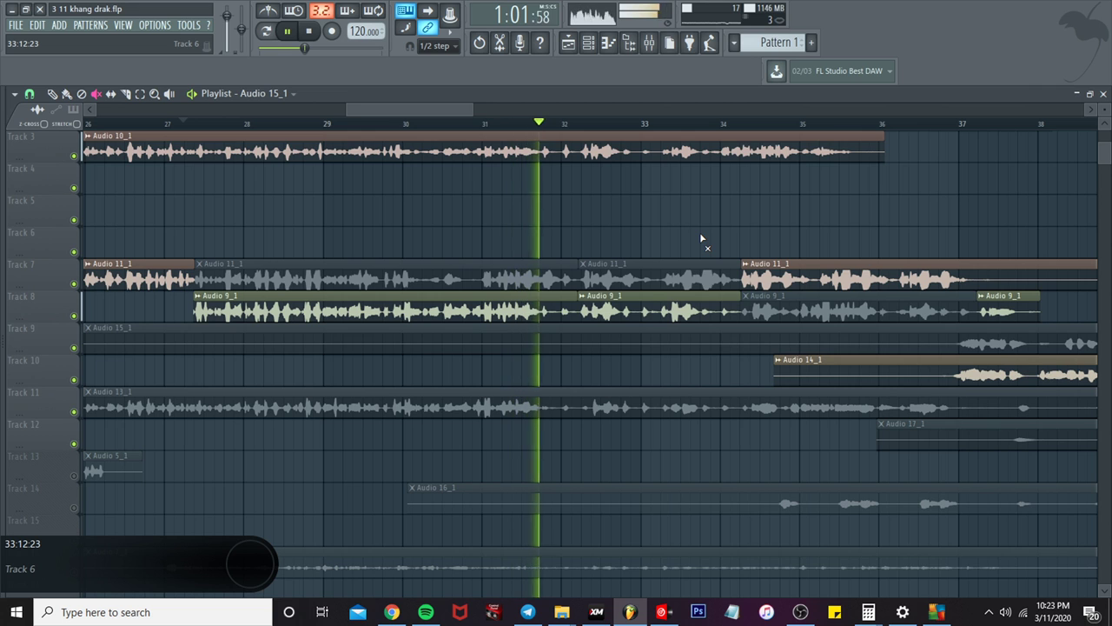
Step: Mute the Audio 11_1 section after bar 34 and briefly unmute Audio 13_1 on Track 11 to audition it
left_click(803, 287)
left_click(819, 400)
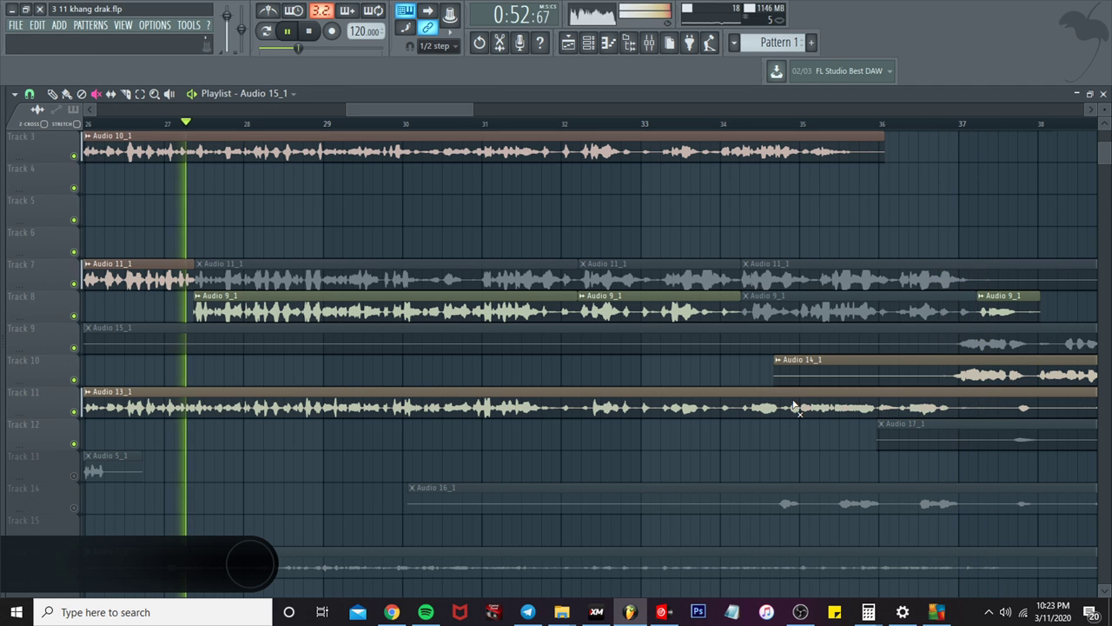
left_click(794, 408)
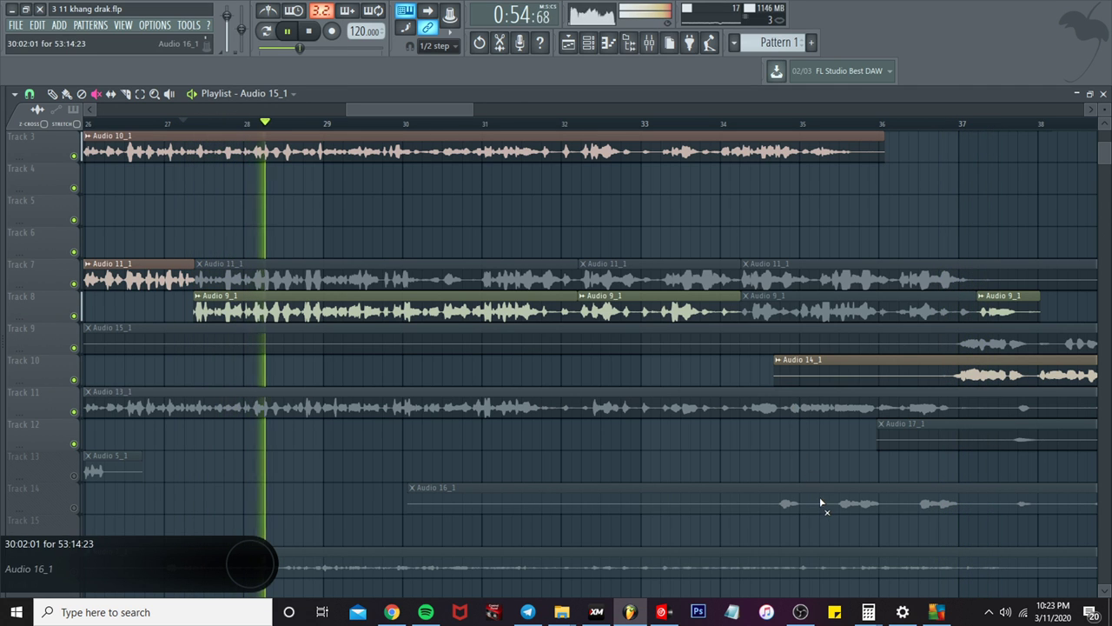
Step: Turn Tracks 13 and 14 back on and try muting the Audio 16_1 clip on Track 14
left_click(75, 508)
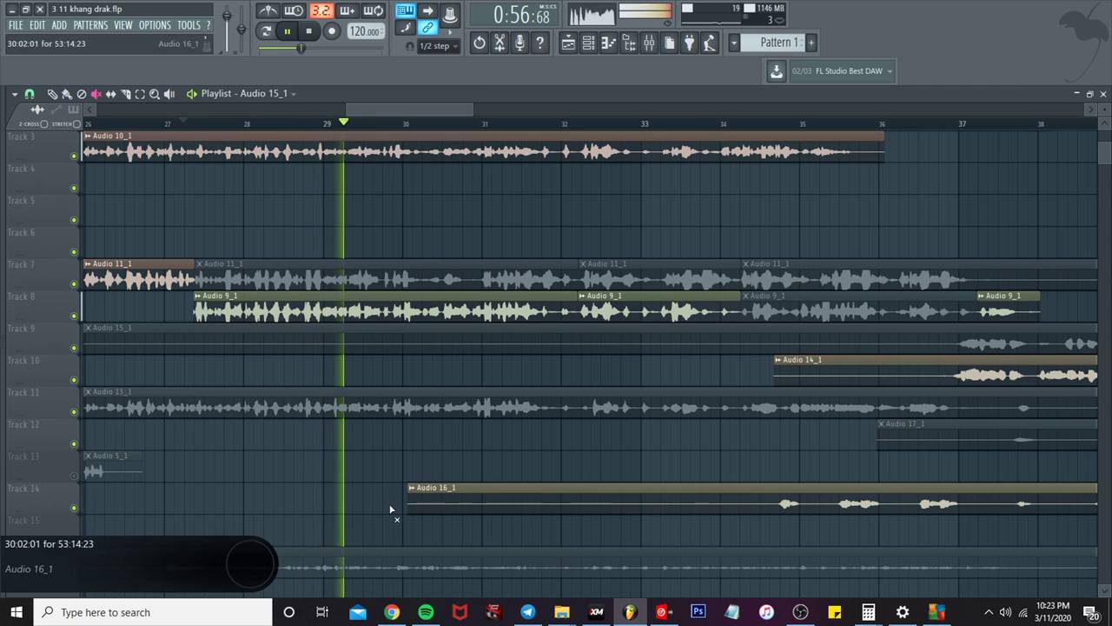
left_click(74, 475)
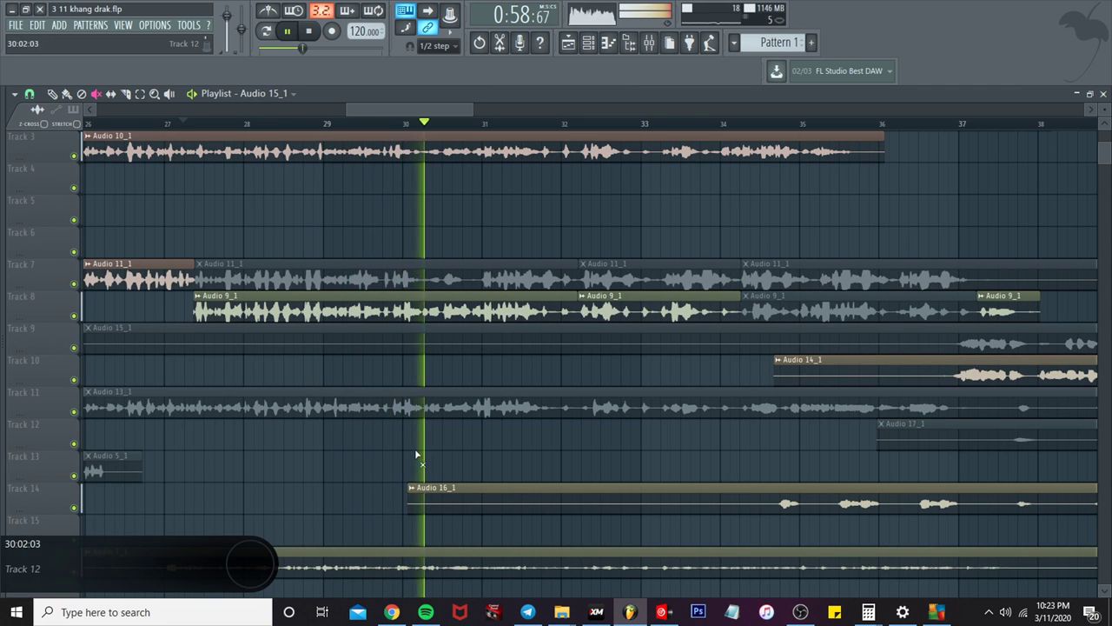
scroll(414, 449, "down", 2)
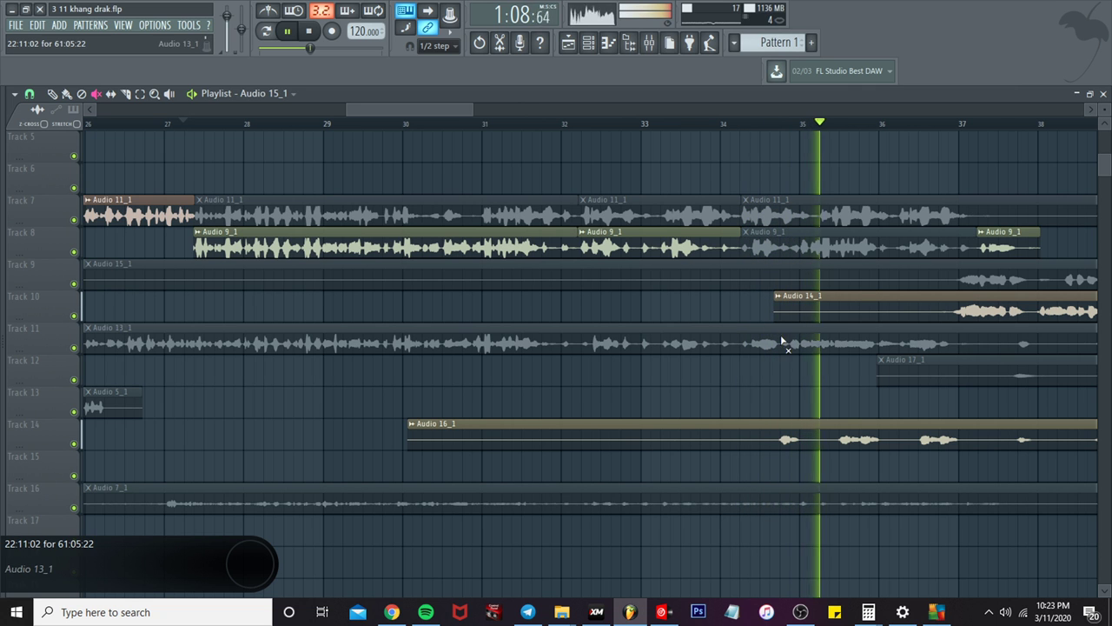
left_click(839, 440)
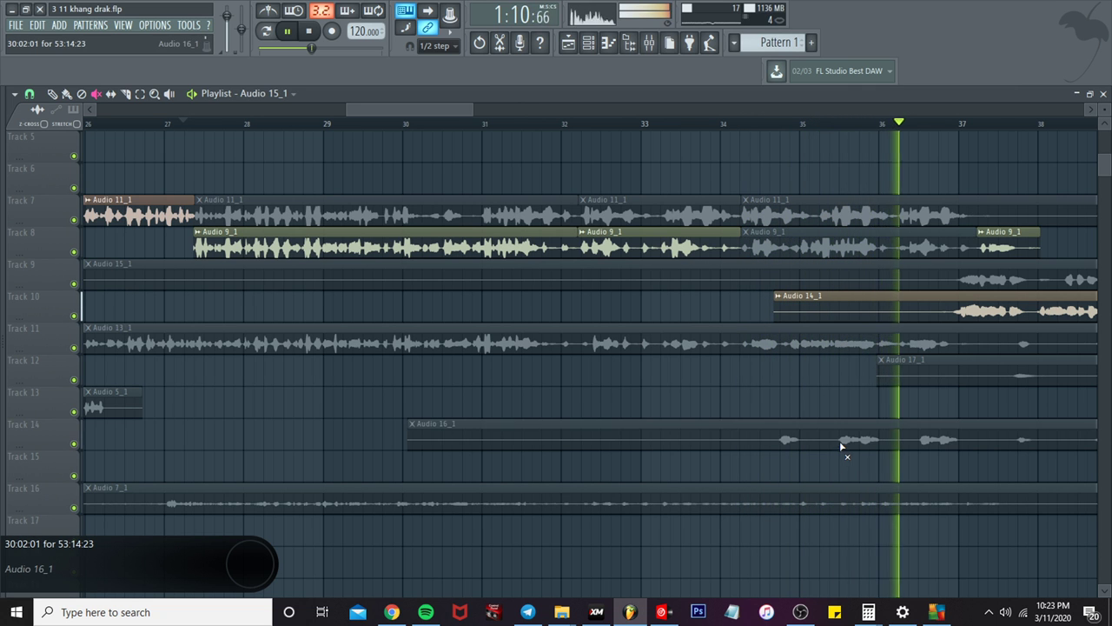
Step: Cut away the part of Audio 16_1 on Track 14 before about bar 37 and replay from about bar 25
scroll(839, 440, "down", 10)
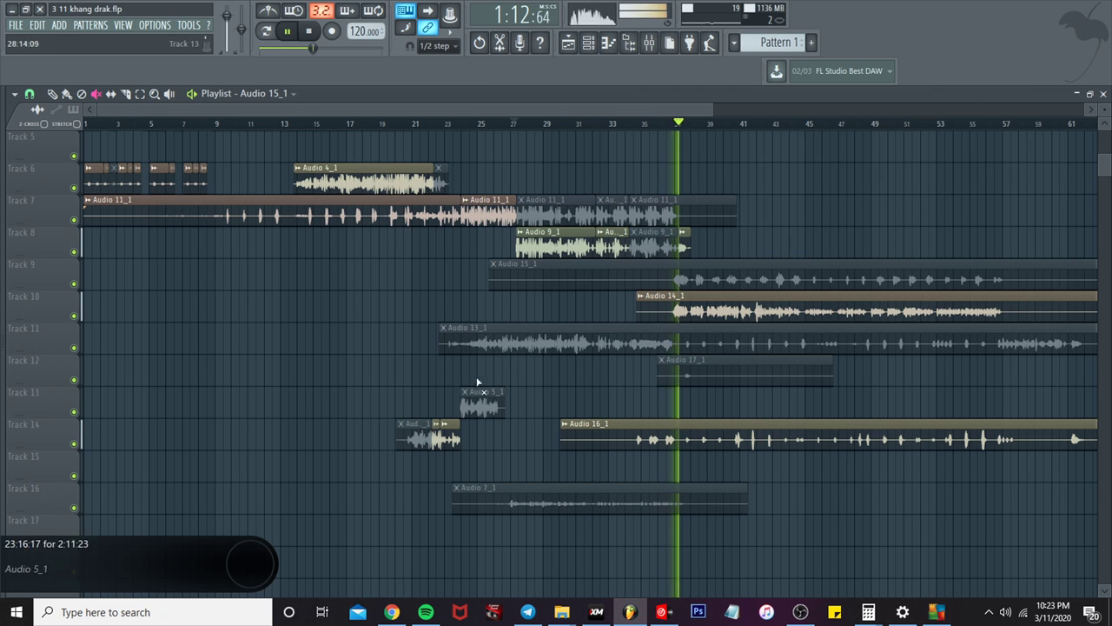
left_click(679, 446)
scroll(687, 447, "up", 4)
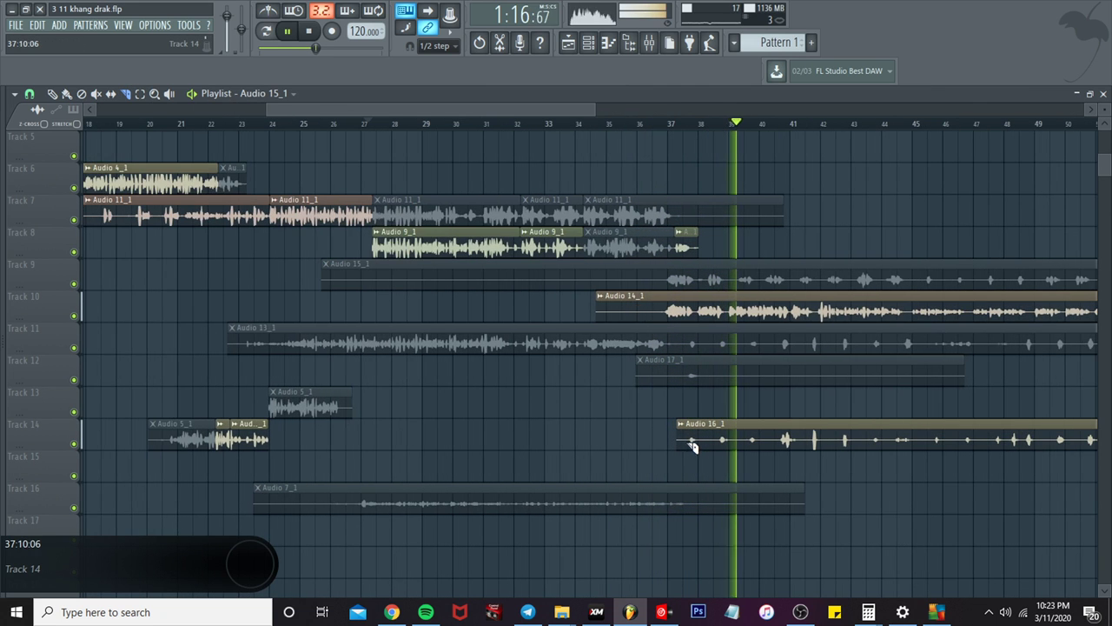
left_click(307, 124)
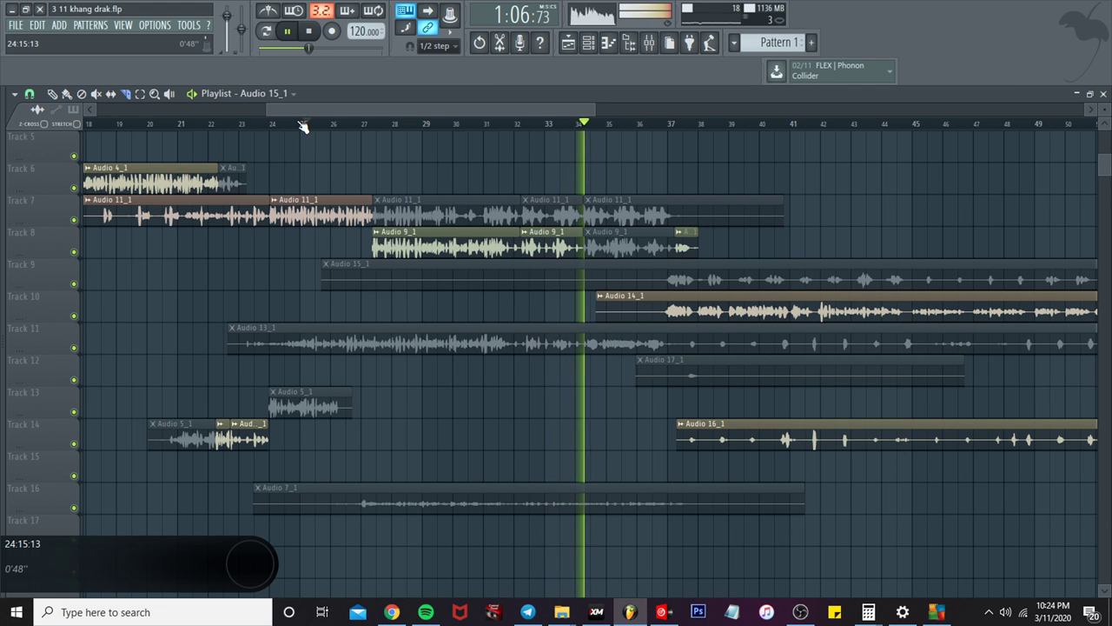
Step: Replay the arrangement from about bar 33 and again from about bar 10
scroll(432, 178, "up", 3)
scroll(586, 235, "up", 4)
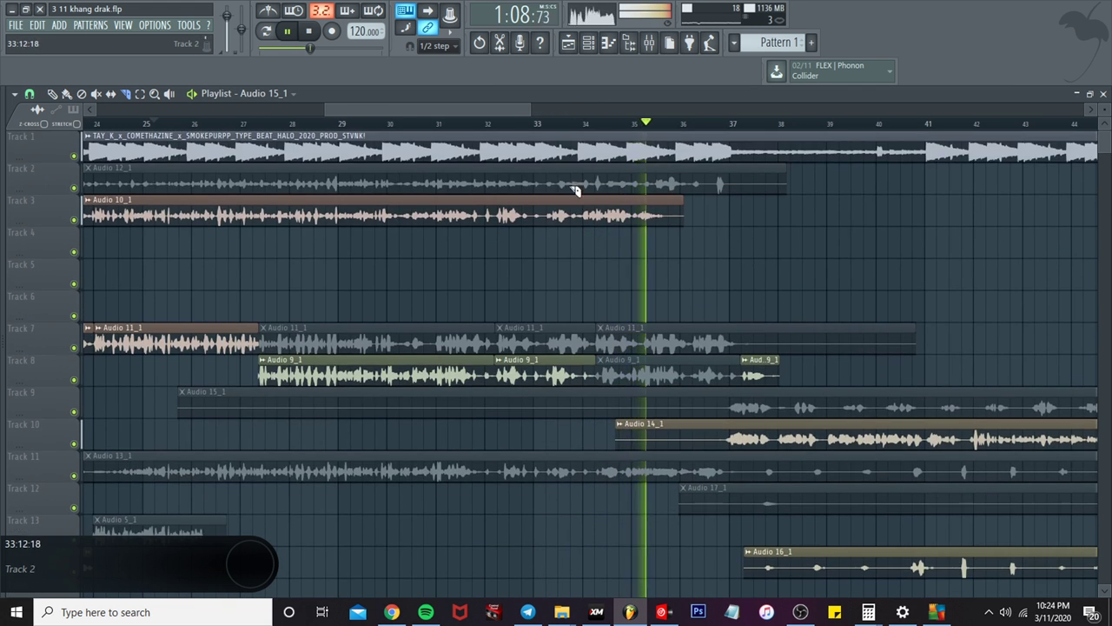
left_click(529, 131)
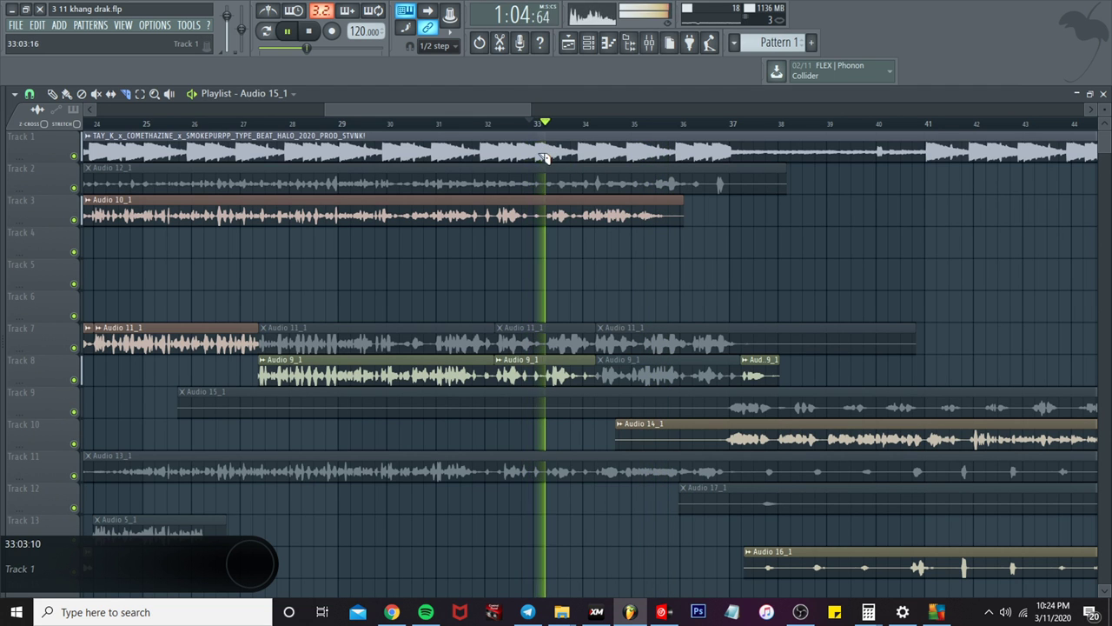
scroll(443, 153, "down", 5)
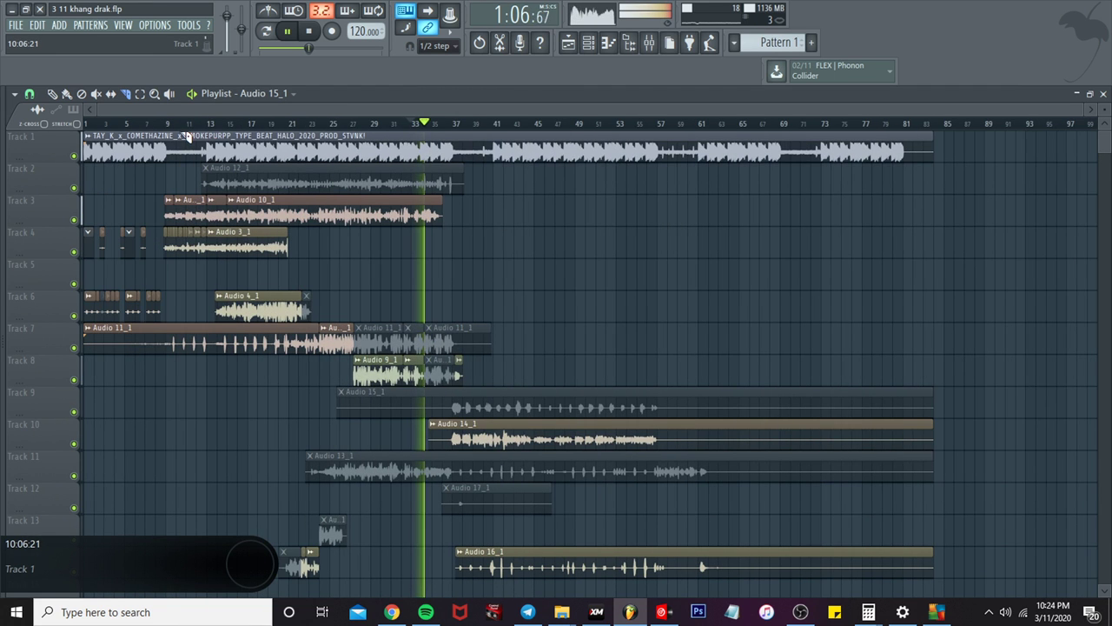
left_click(180, 126)
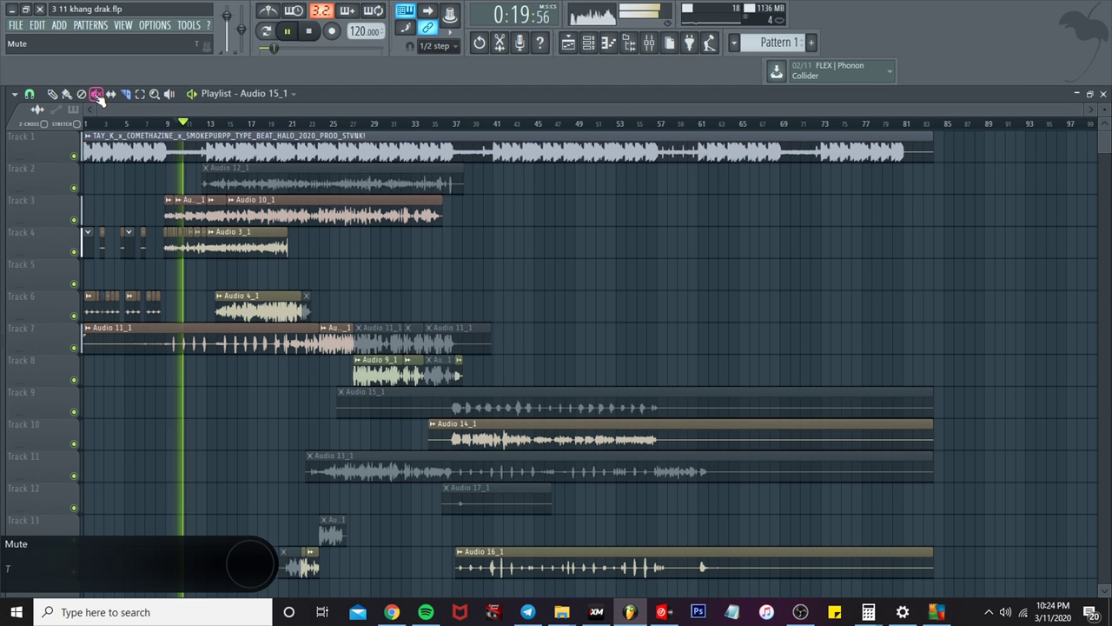
Step: Switch Track 4 and Track 3 off and back on in turn to compare their vocals during playback
scroll(100, 126, "up", 3)
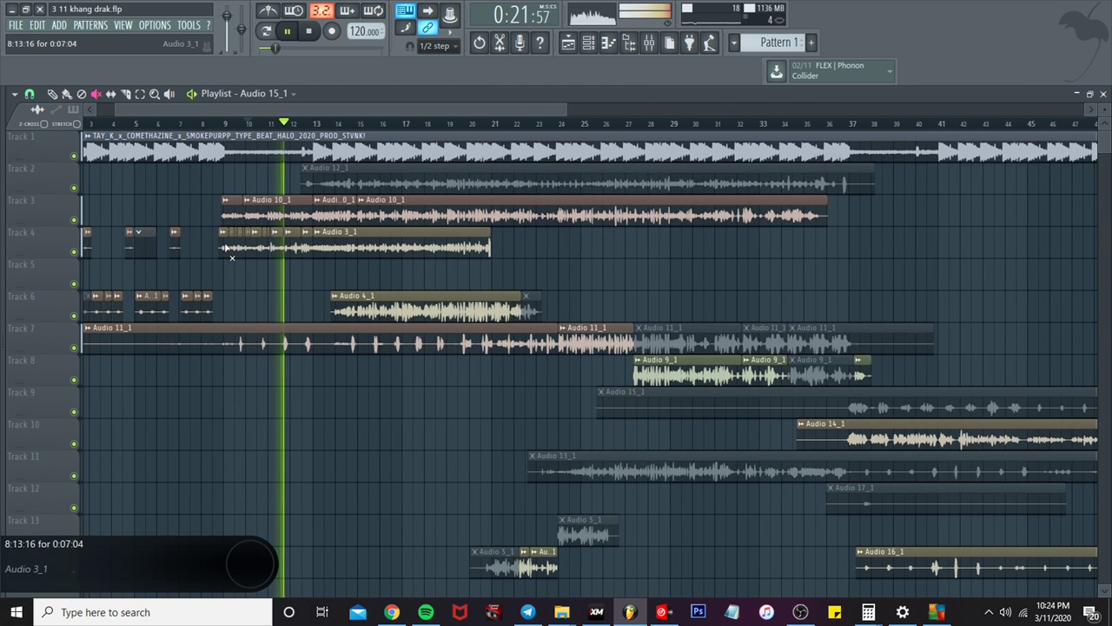
left_click(74, 252)
left_click(73, 251)
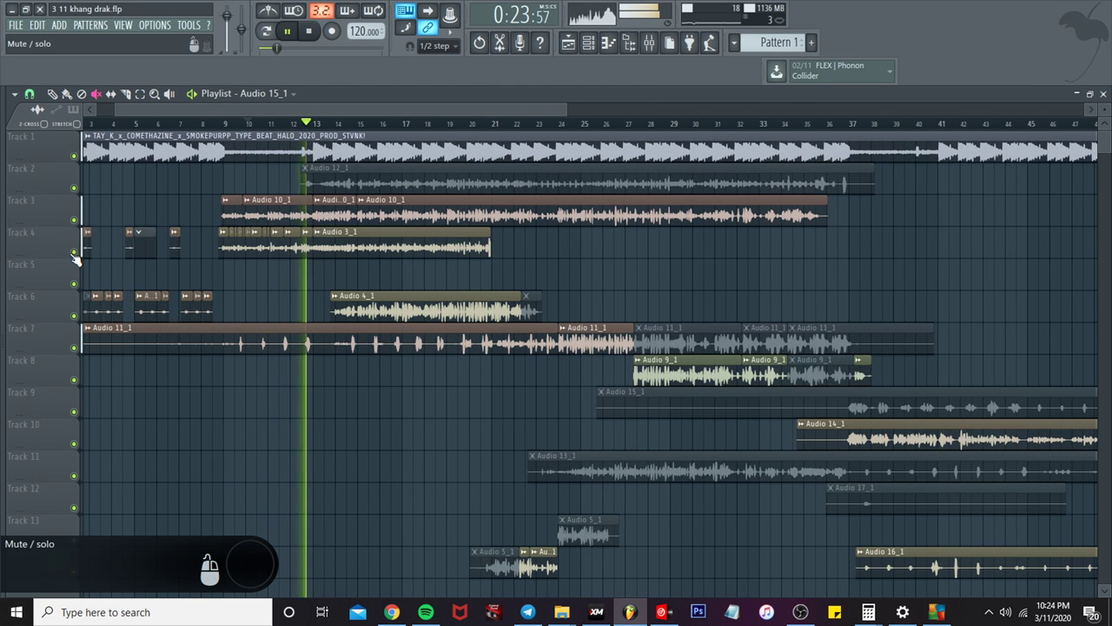
left_click(74, 220)
left_click(74, 220)
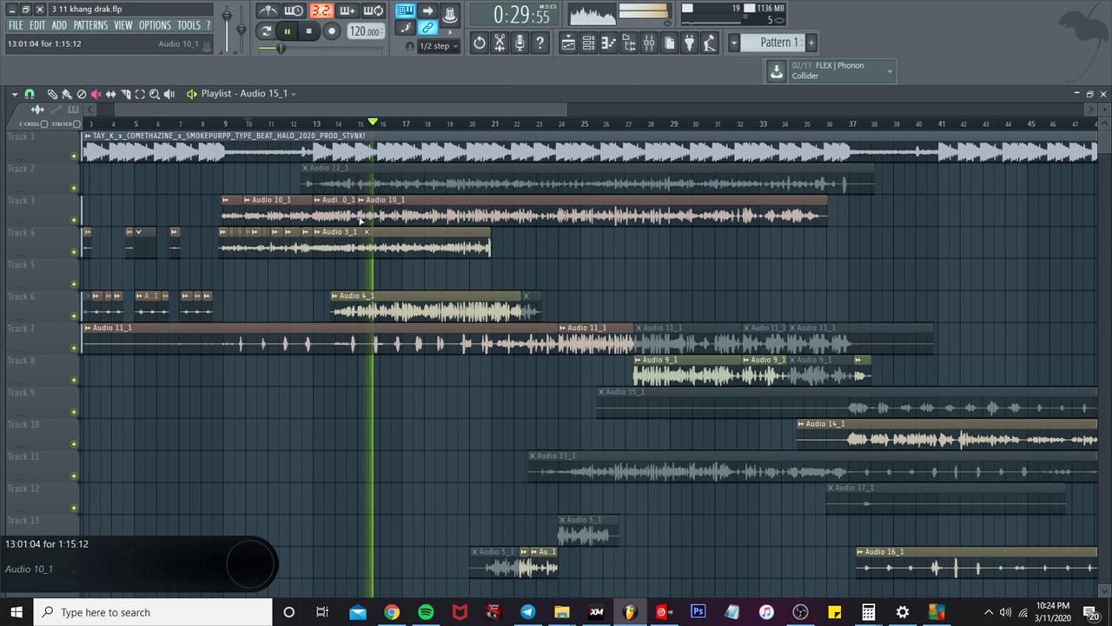
Step: Replay the layered vocals from about bar 22, review the arrangement and replay from about bar 33
left_click(528, 125)
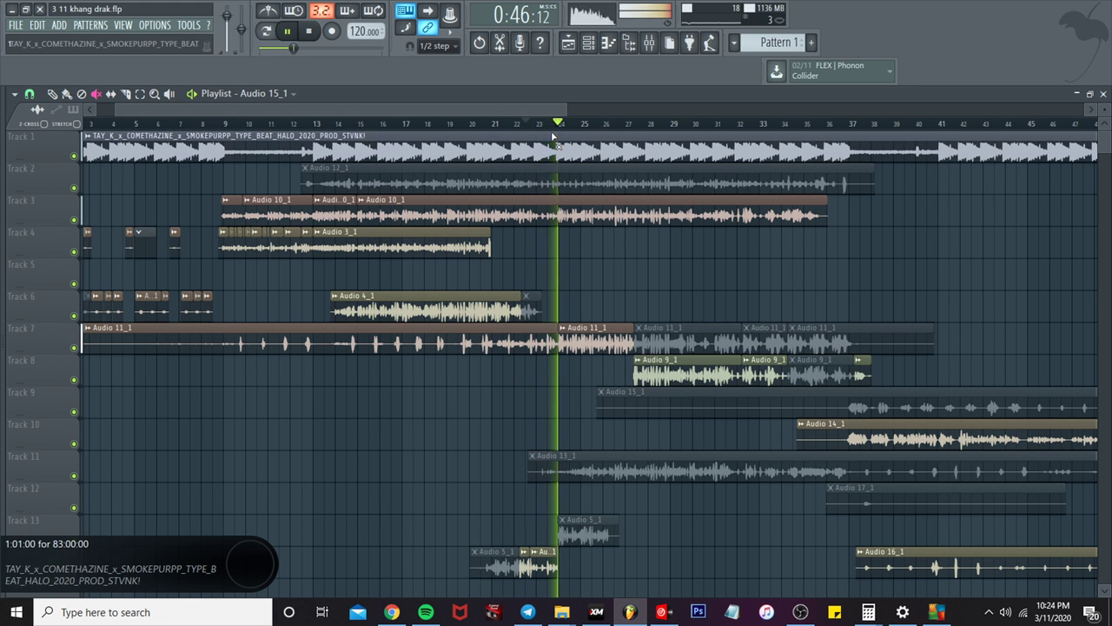
scroll(546, 165, "up", 3)
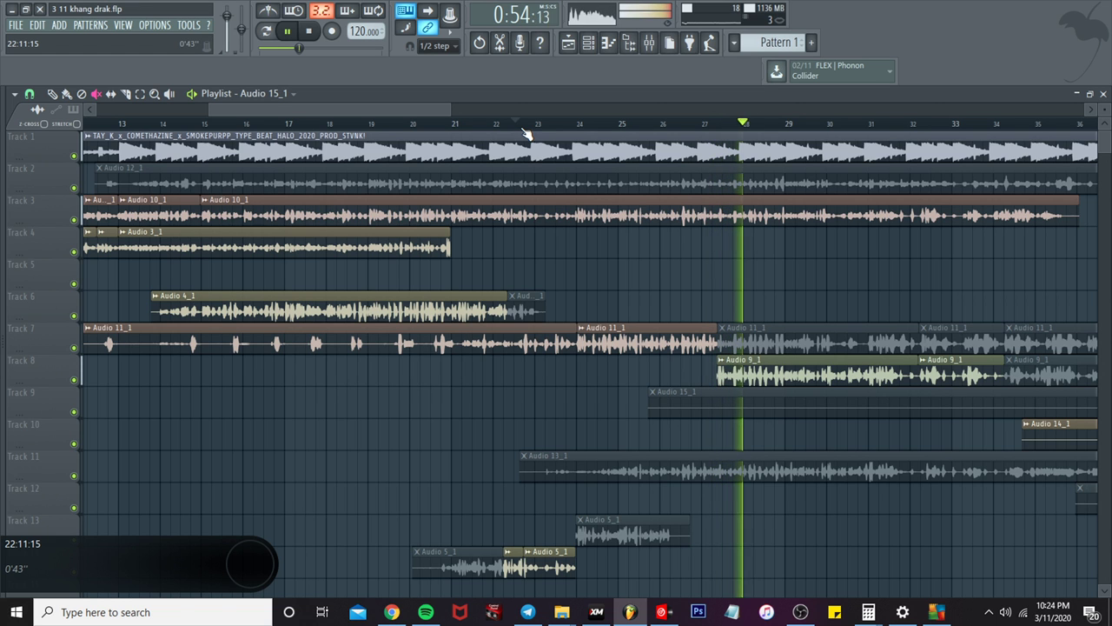
left_click_drag(427, 109, 475, 111)
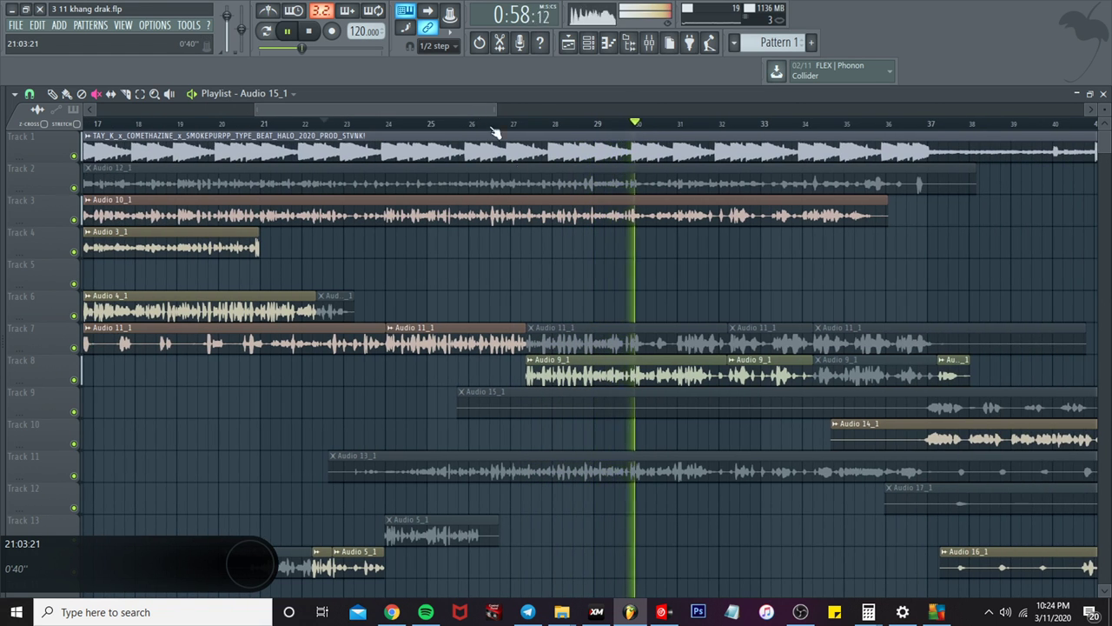
scroll(591, 257, "down", 10)
scroll(592, 257, "up", 8)
scroll(592, 257, "down", 2)
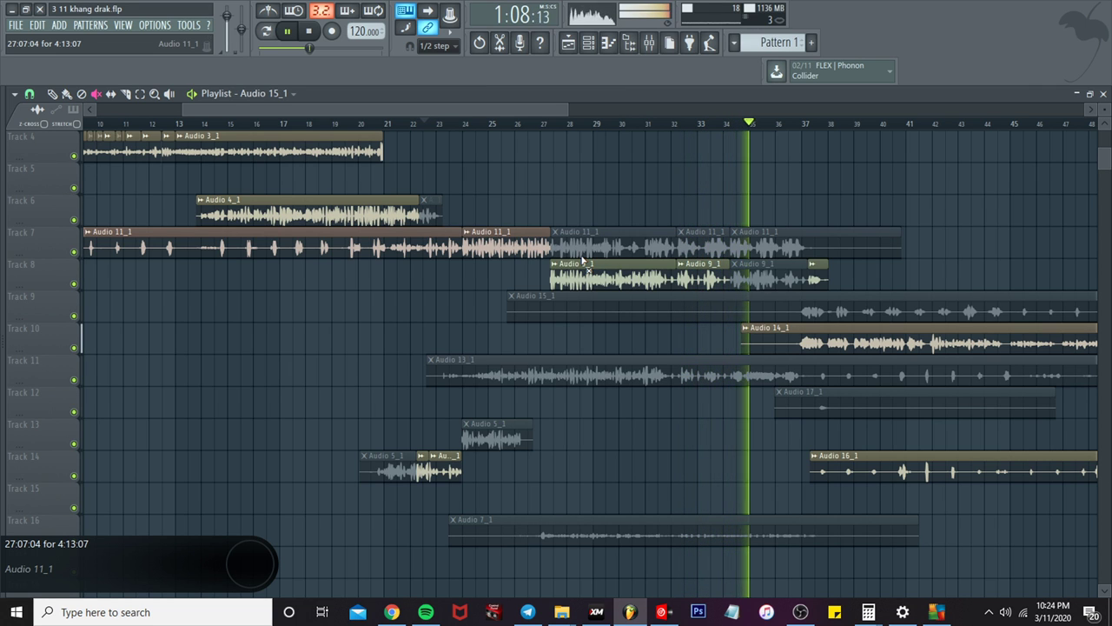
left_click(713, 124)
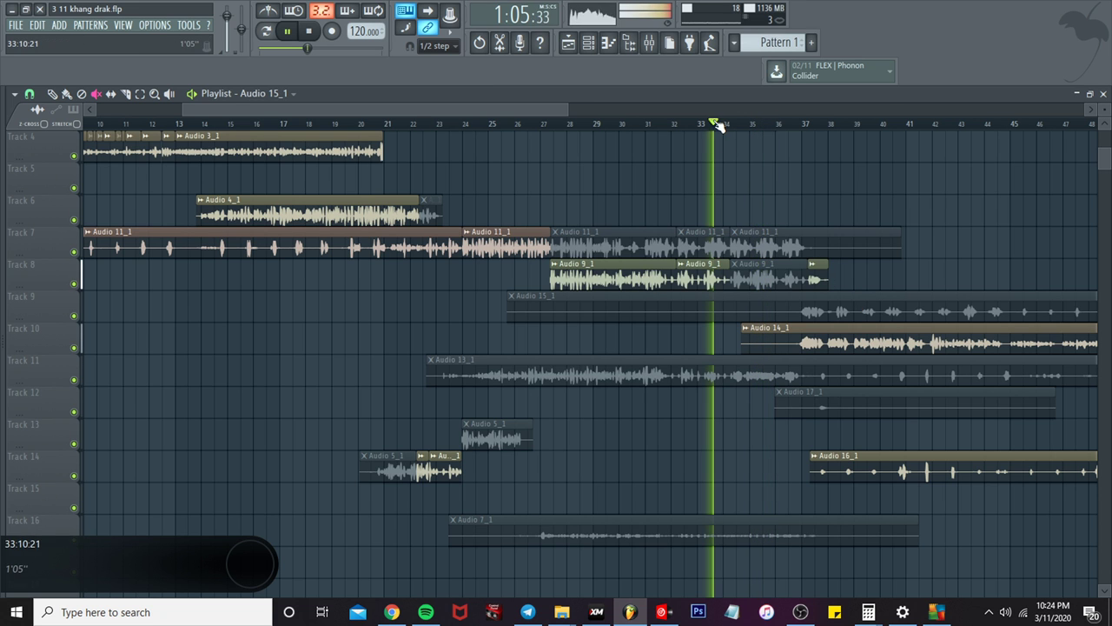
Step: Unmute the Audio 9_1 section on Track 8 that starts at about bar 34 and restart playback to check it
scroll(686, 217, "up", 3, "ctrl")
scroll(681, 232, "up", 3)
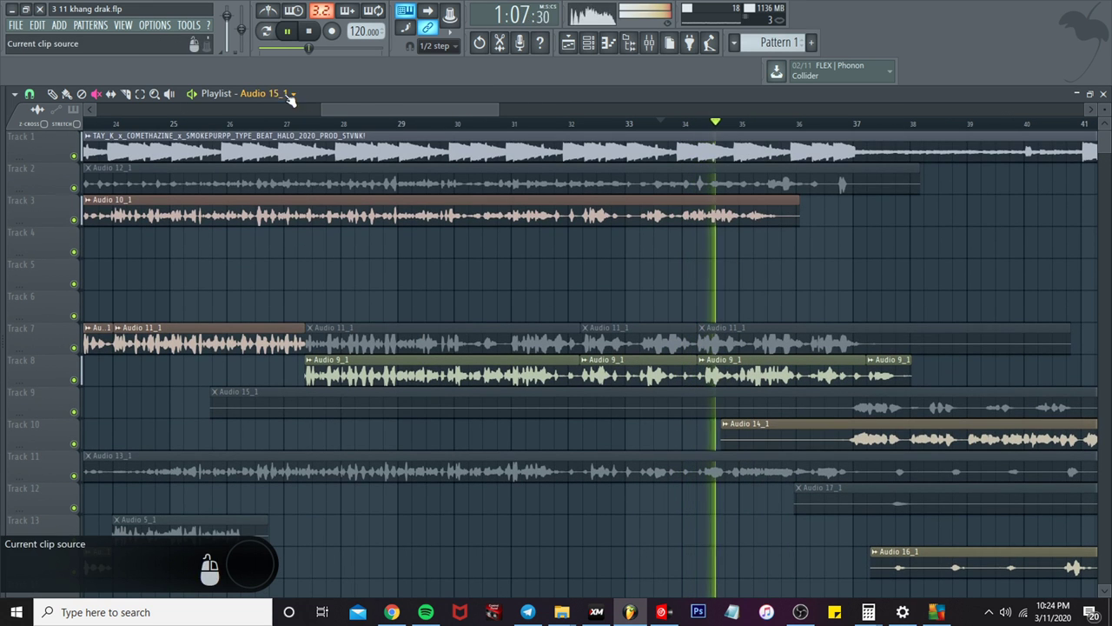
key("space")
key("space")
scroll(695, 230, "up", 2, "ctrl")
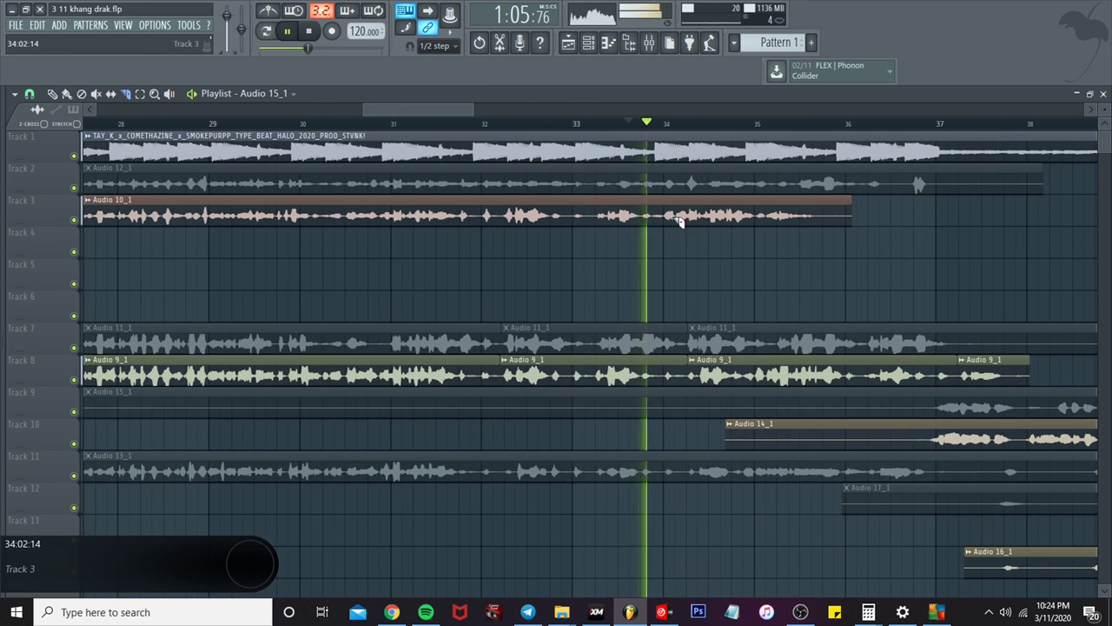
Step: Slice Audio 10_1 on Track 3 just before bar 34 and mute the section after the cut
left_click(658, 222)
key("space")
key("space")
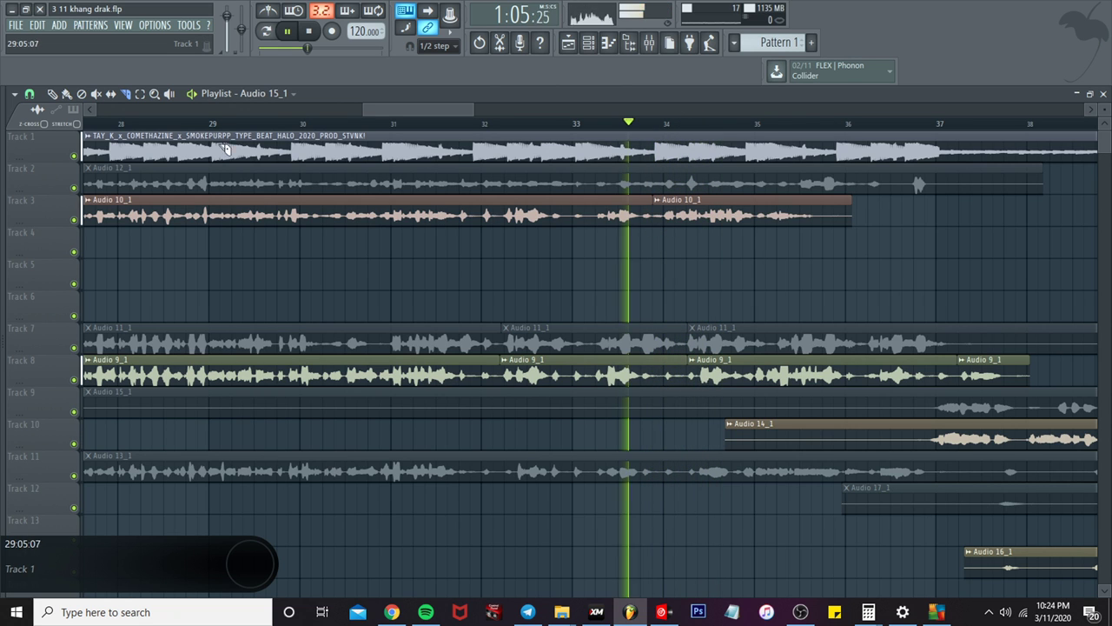
key("t")
left_click(674, 217)
key("space")
key("space")
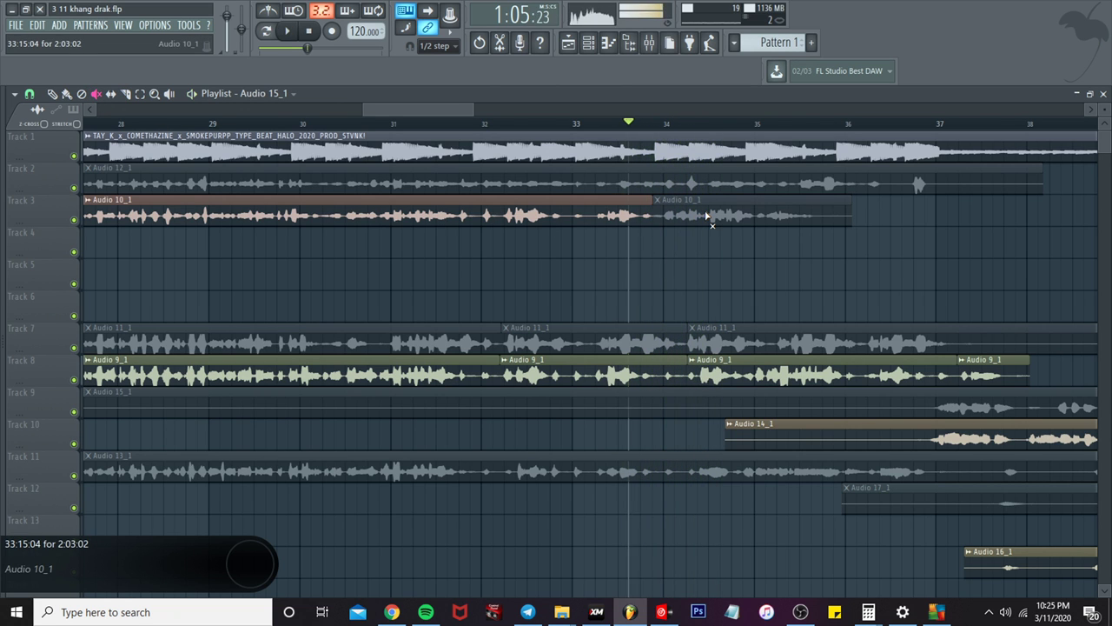
Step: Try unmuting the Audio 11_1 section after bar 34 on Track 7, mute it again and restart playback
left_click(704, 332)
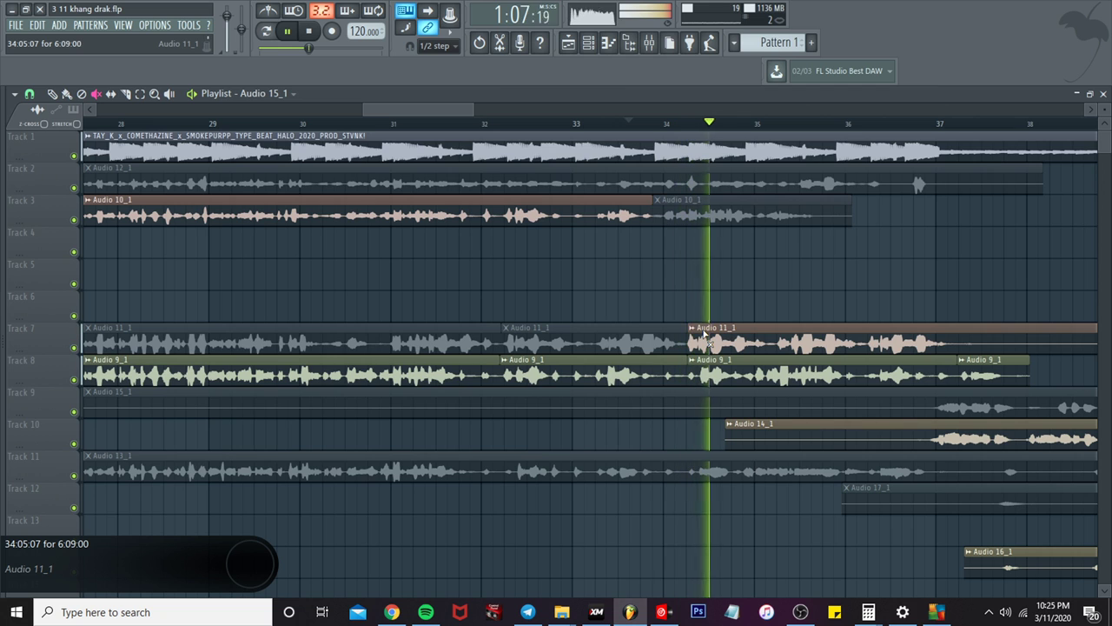
left_click(700, 328)
key("space")
key("space")
Step: Replay from about bar 31 and briefly unmute Audio 12_1 on Track 2 to audition it
scroll(596, 229, "down", 3)
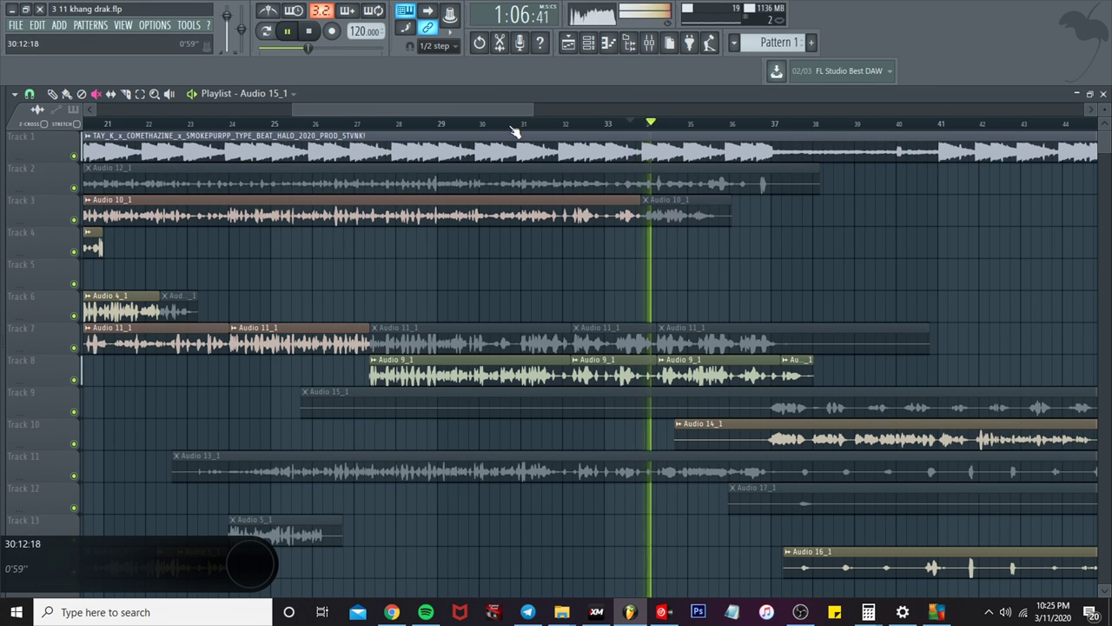
left_click(511, 124)
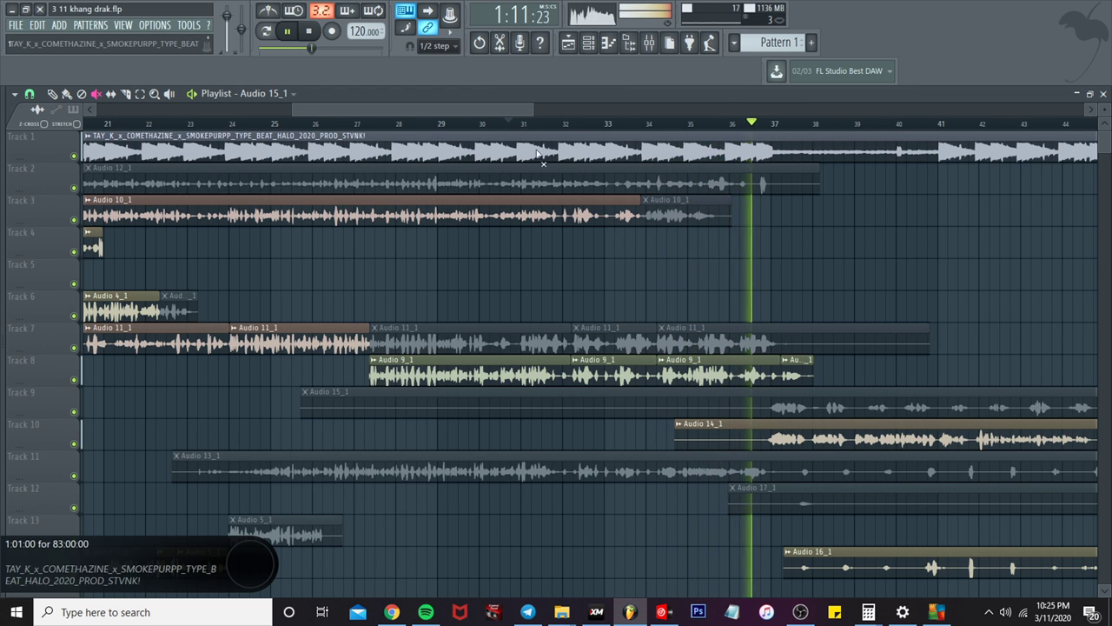
key("space")
key("space")
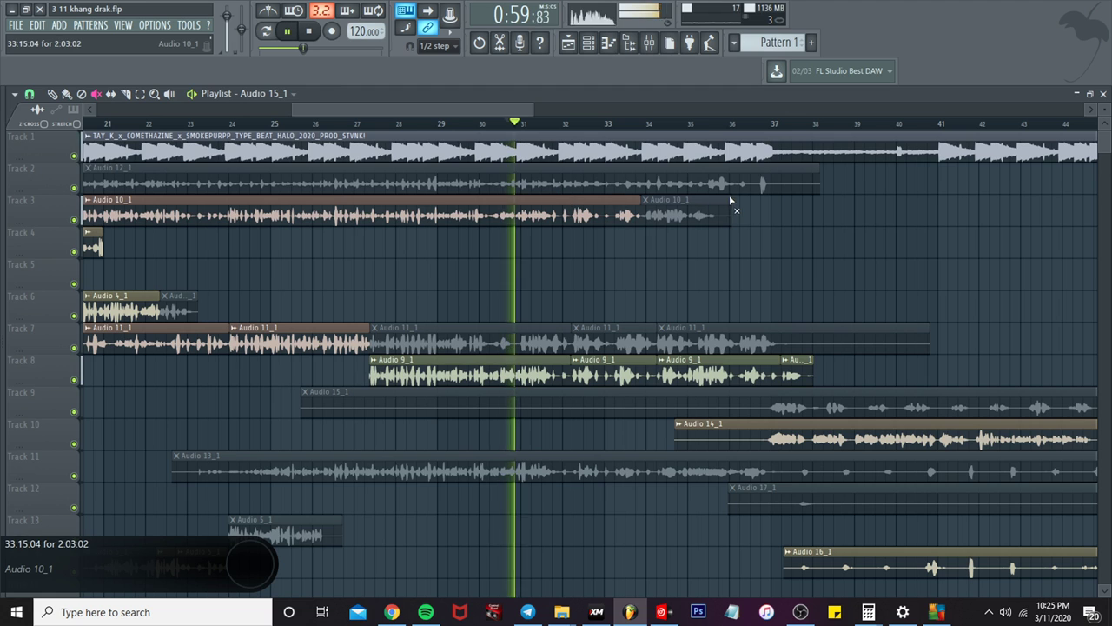
left_click(561, 189)
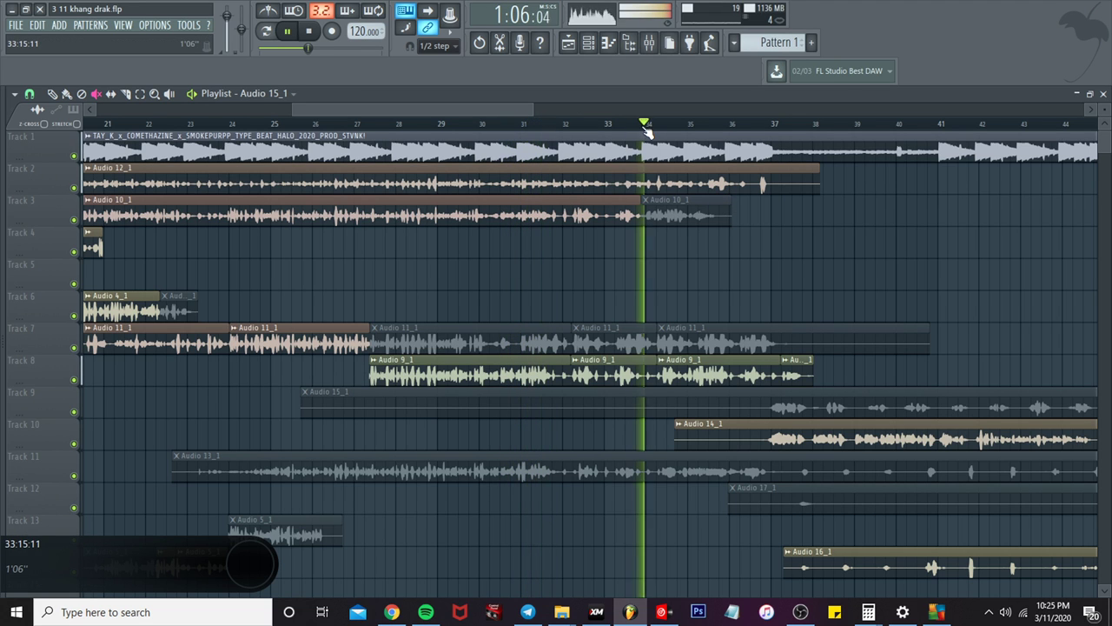
left_click(667, 182)
Step: Unmute Audio 13_1 on Track 11, slice it at about bar 34 and replay from between bars 31 and 32
left_click(686, 475)
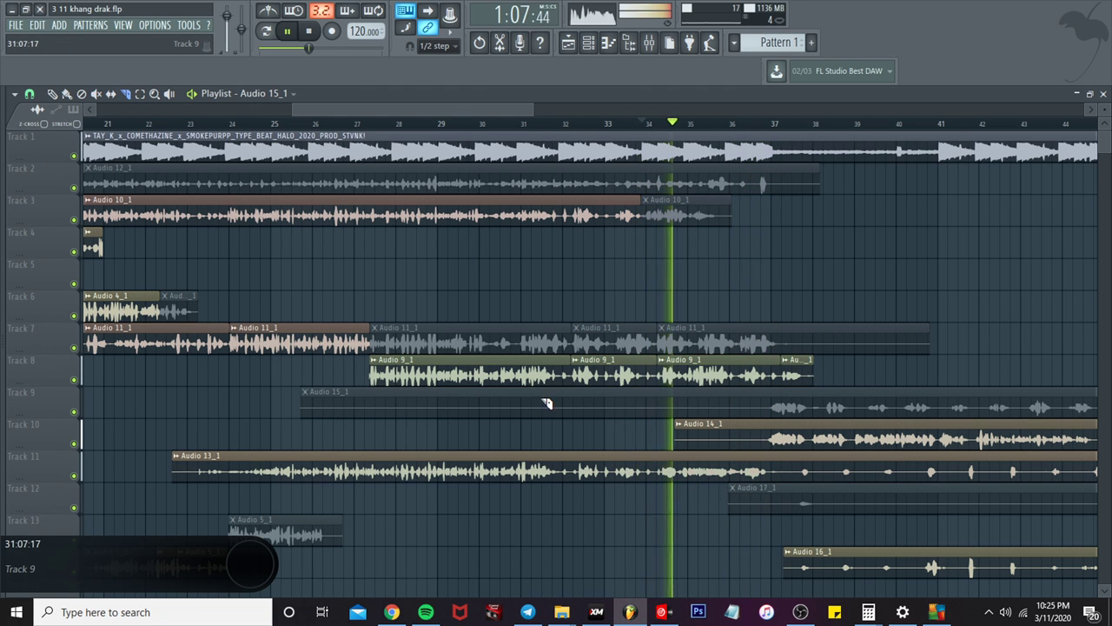
left_click(656, 465)
left_click(95, 93)
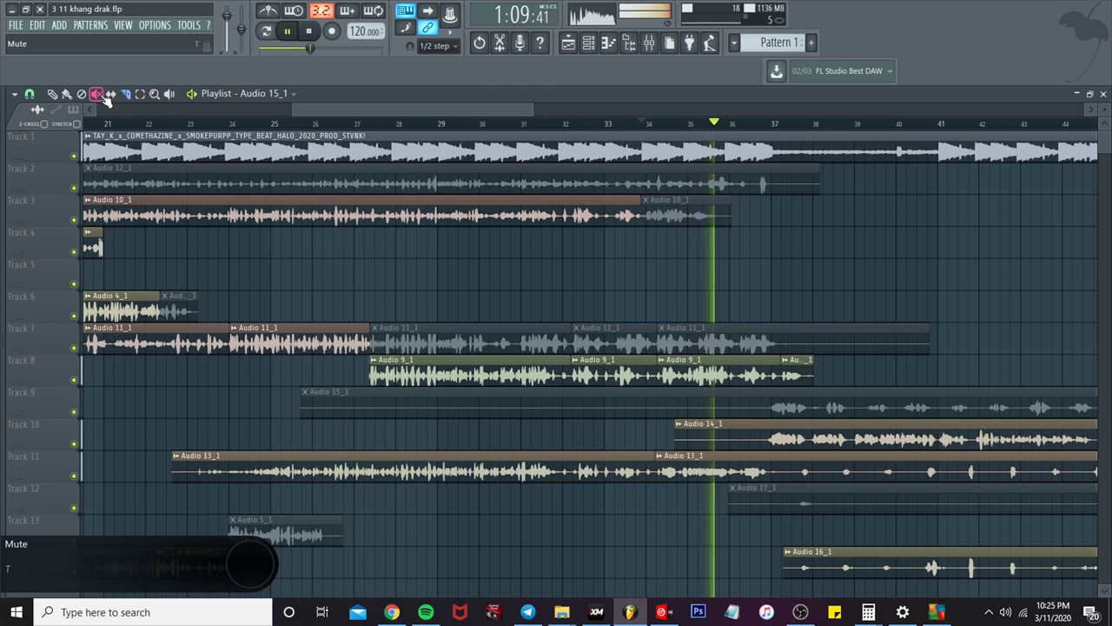
left_click(549, 123)
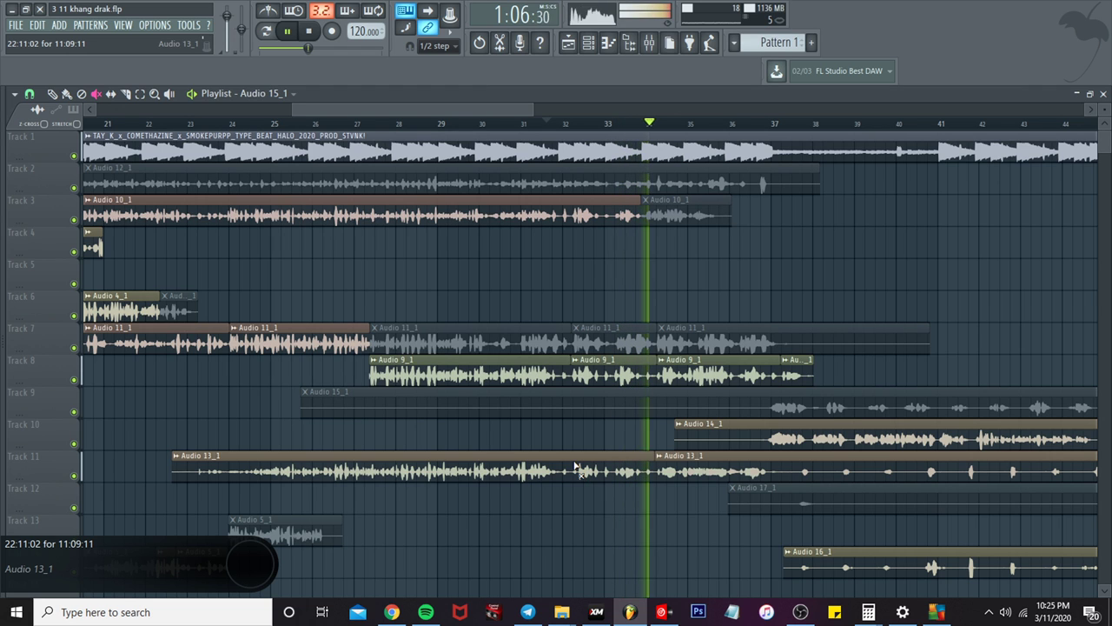
Step: Mute both Audio 13_1 sections on Track 11 and stop playback
left_click(126, 94)
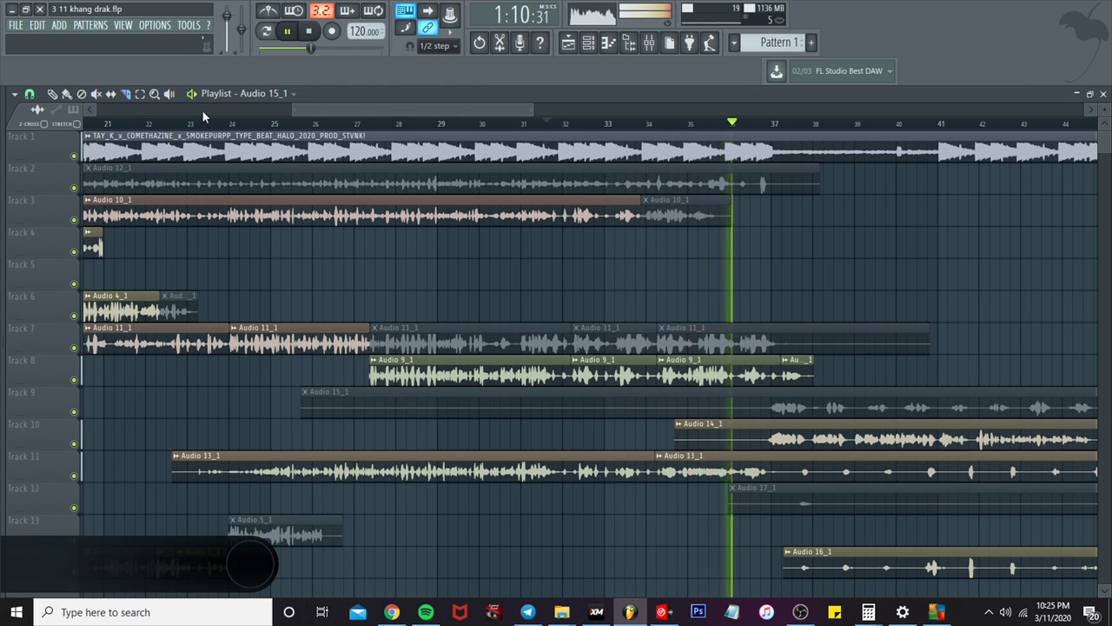
left_click(96, 93)
left_click_drag(556, 473, 686, 474)
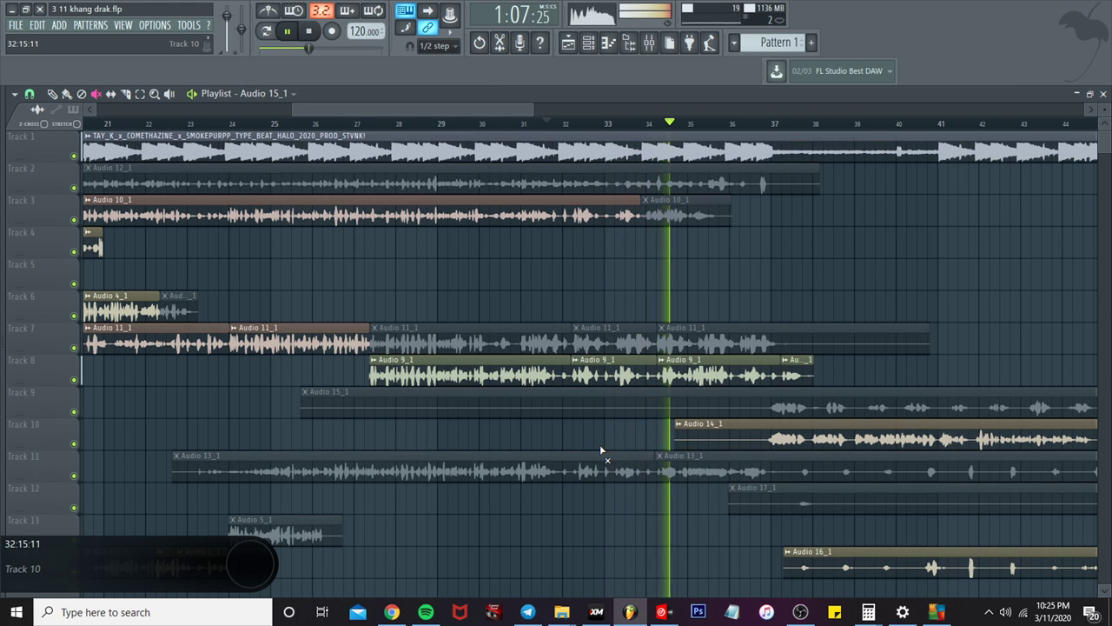
key("space")
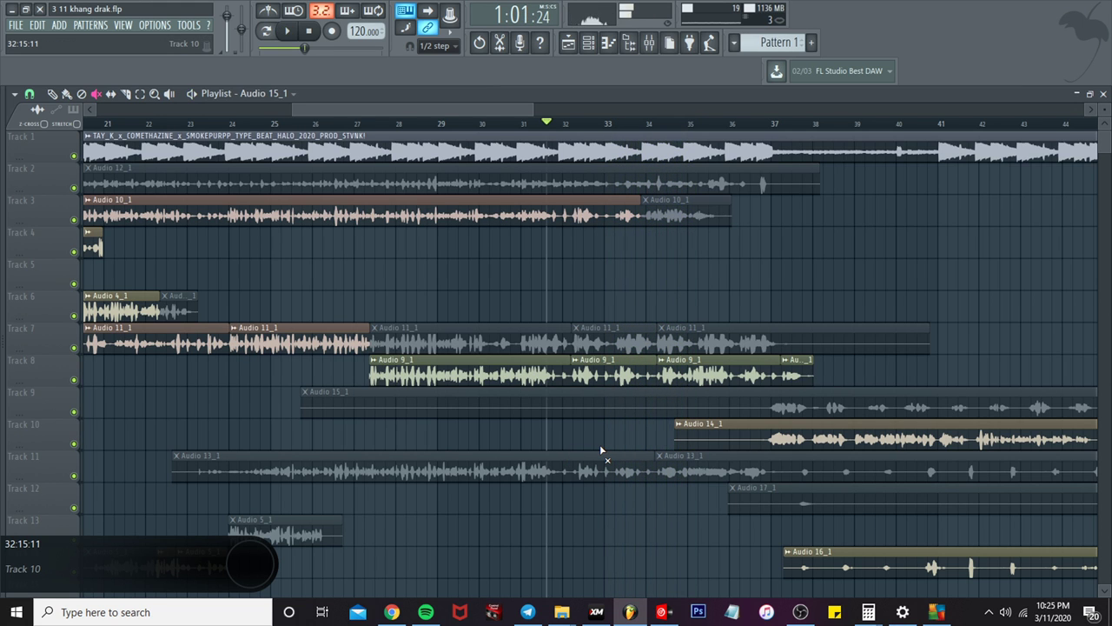